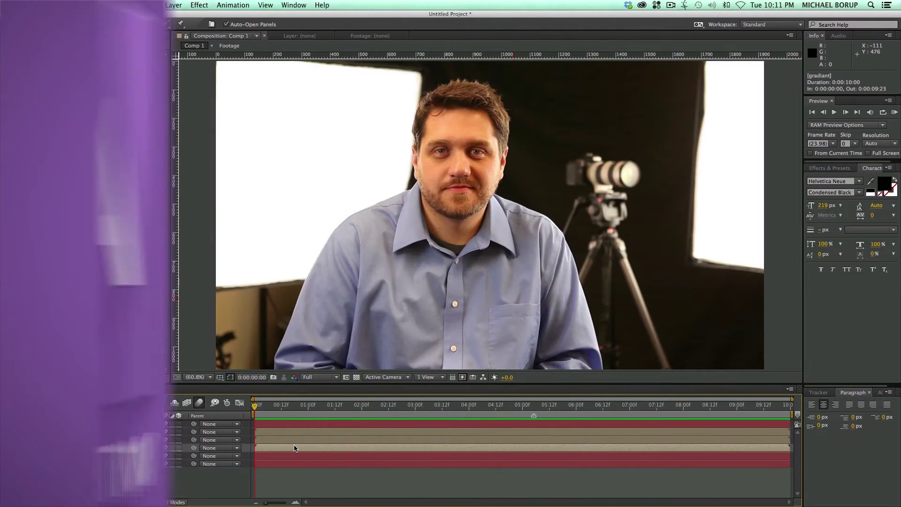
# Step: Scrub Comp 1 to about 0:00:05:08, step frame by frame through the fold, then select the Right layer
pyautogui.moveTo(464, 410); pyautogui.dragTo(536, 409)
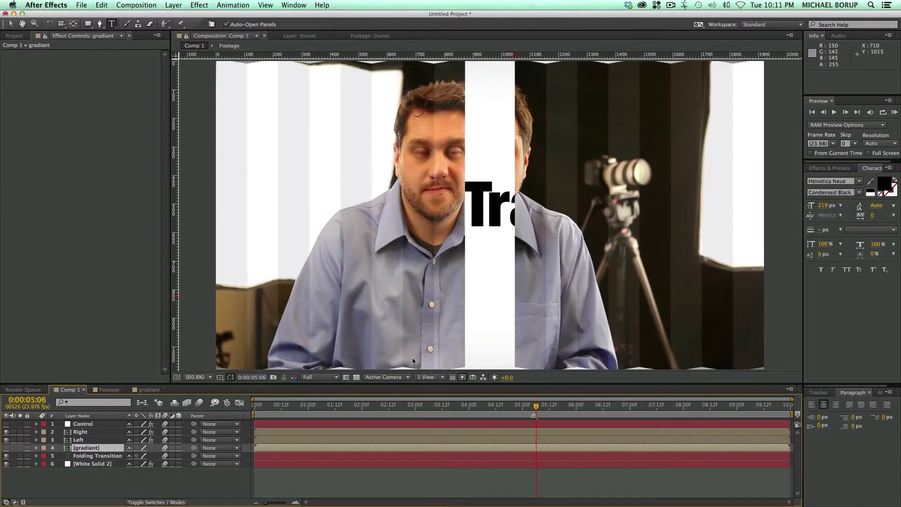
pyautogui.moveTo(536, 406); pyautogui.dragTo(545, 406)
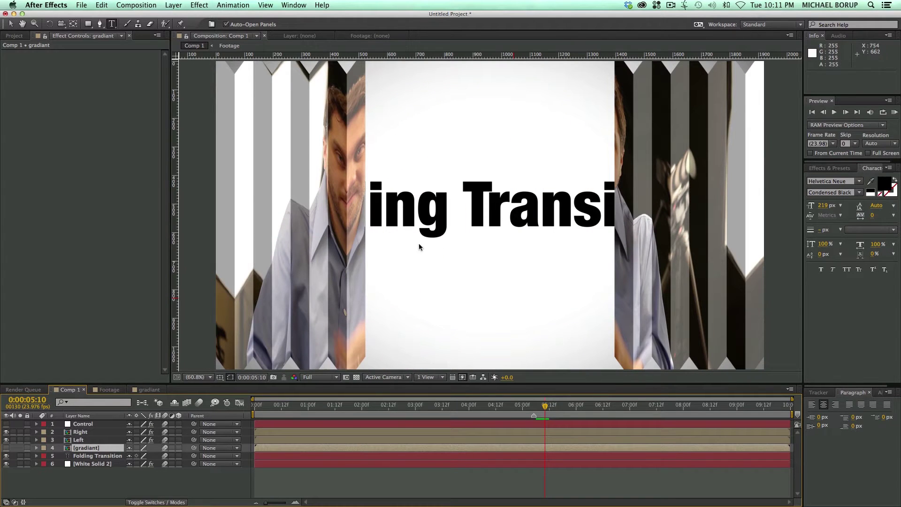
pyautogui.click(543, 406)
pyautogui.moveTo(542, 406); pyautogui.dragTo(541, 406)
pyautogui.click(98, 432)
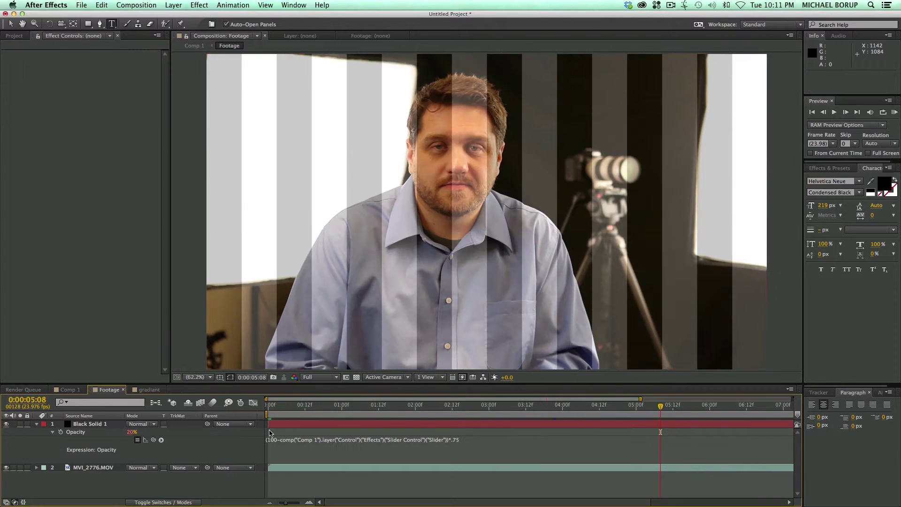
# Step: Inside the Footage precomp, slide the MVI_2776.MOV clip about four seconds earlier
pyautogui.doubleClick(269, 432)
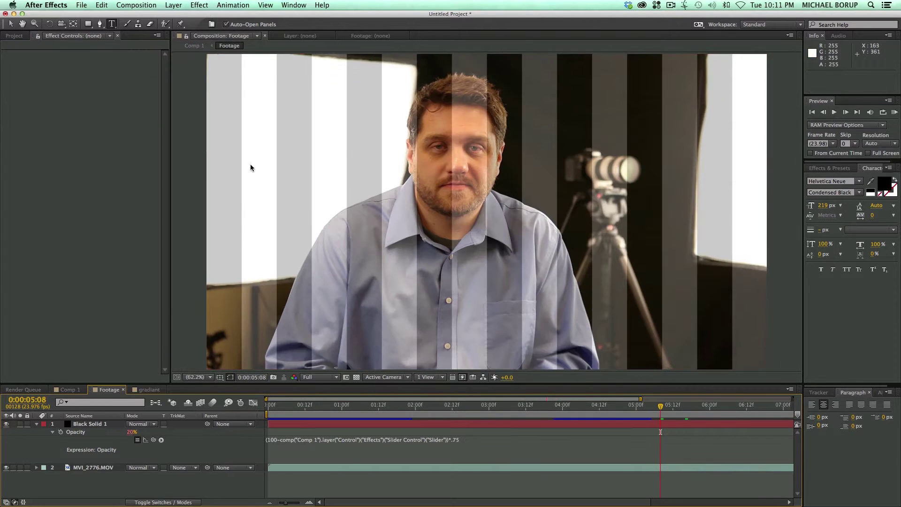
pyautogui.click(441, 468)
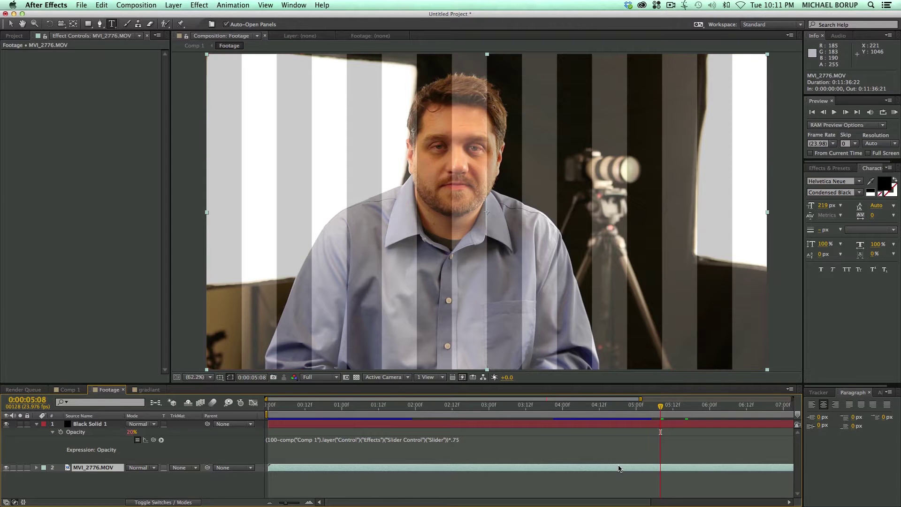
pyautogui.moveTo(623, 469); pyautogui.dragTo(219, 468)
pyautogui.moveTo(114, 458); pyautogui.dragTo(114, 458)
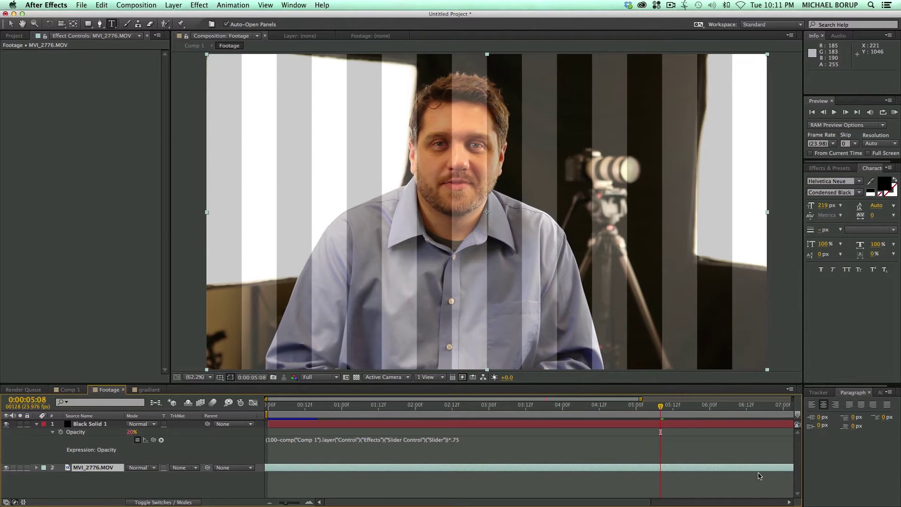
pyautogui.moveTo(758, 469); pyautogui.dragTo(458, 466)
# Step: Back in Comp 1, review the new timing and drag the Control slider to vary the fold
pyautogui.click(68, 389)
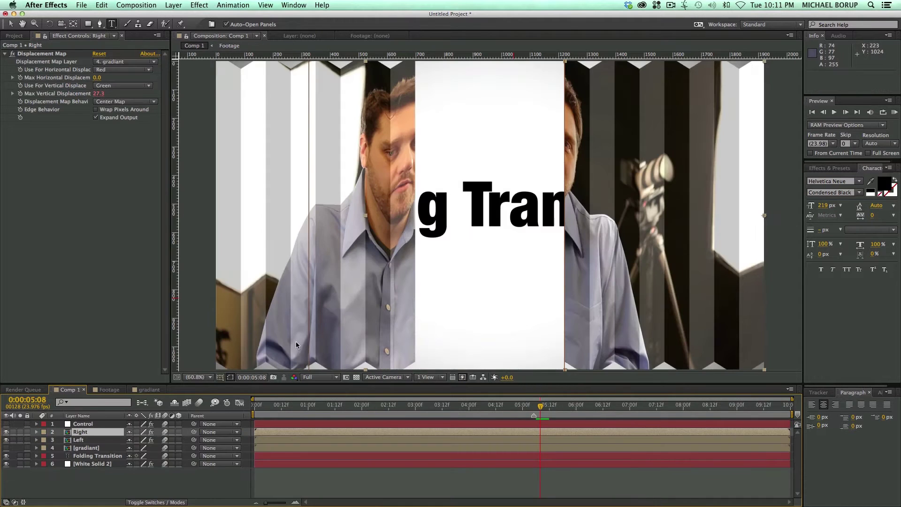
pyautogui.moveTo(542, 407)
pyautogui.mouseDown()
pyautogui.moveTo(569, 407)
pyautogui.moveTo(539, 408)
pyautogui.mouseUp()
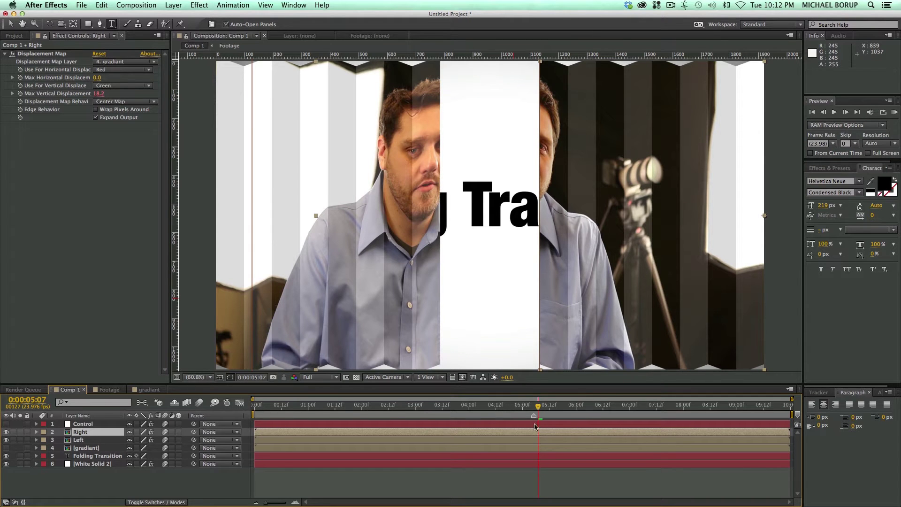
pyautogui.click(535, 424)
pyautogui.moveTo(131, 77); pyautogui.dragTo(111, 77)
pyautogui.click(14, 35)
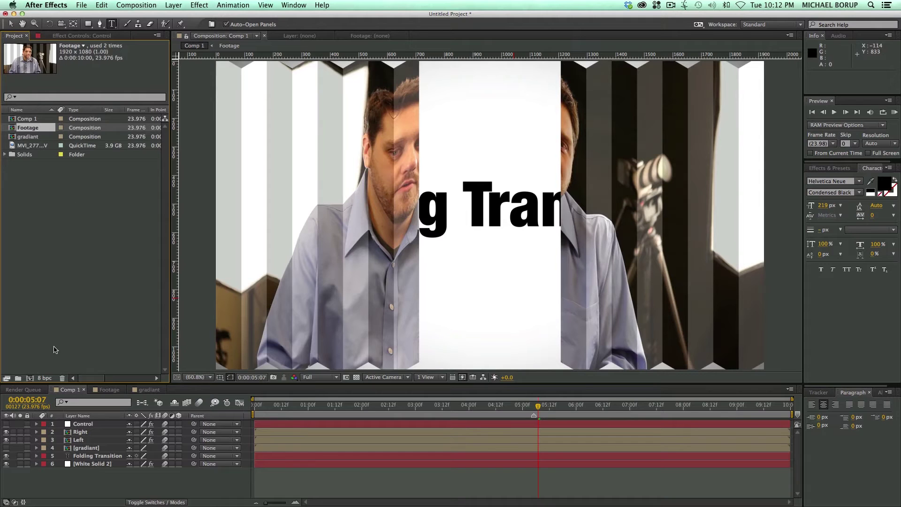
# Step: Create a composition named 'folding transition' and drop MVI_2776.MOV into its viewer
pyautogui.click(28, 378)
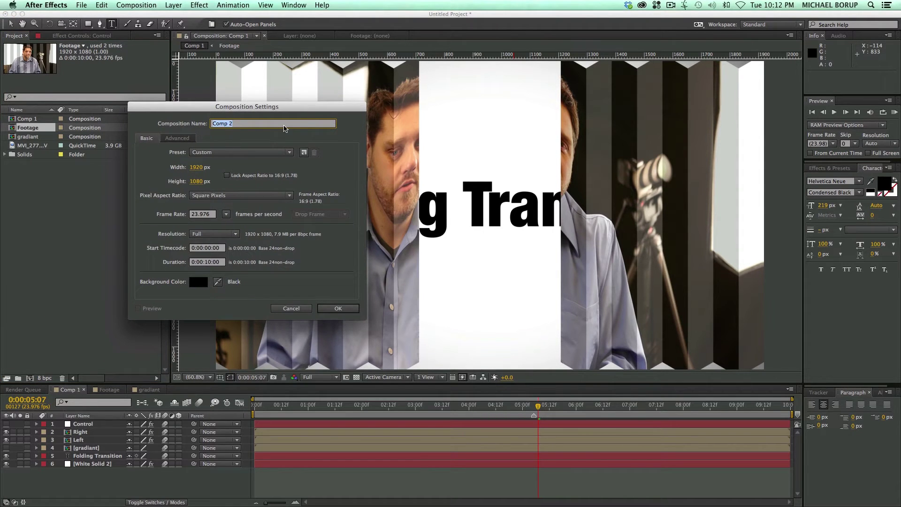
pyautogui.write('folding tranistion')
pyautogui.press('Return')
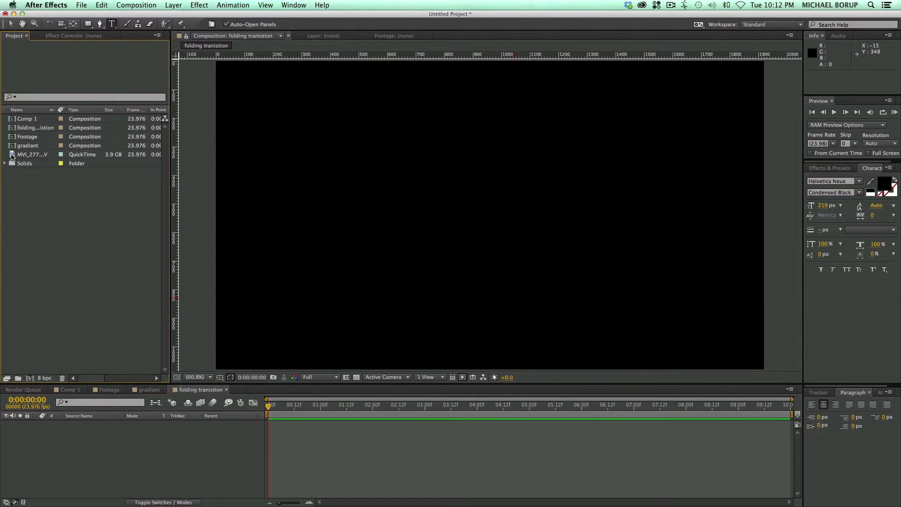
pyautogui.moveTo(19, 155); pyautogui.dragTo(492, 215)
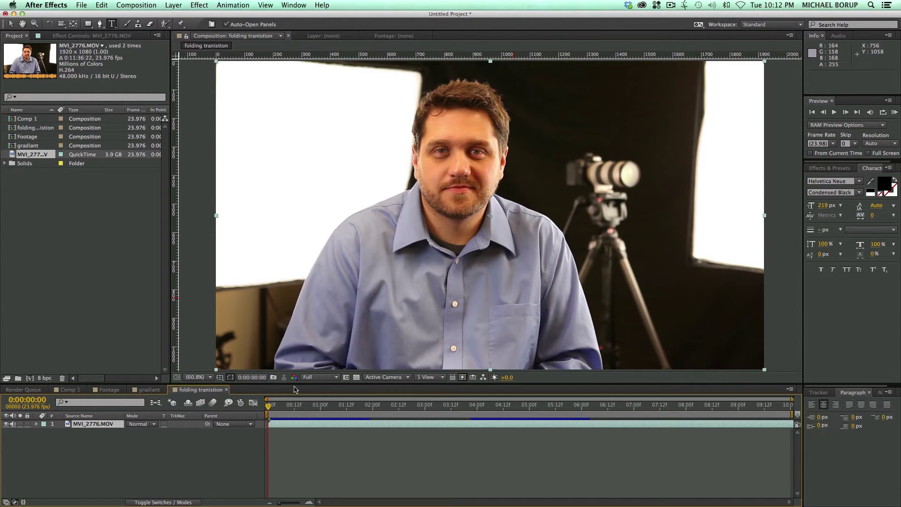
# Step: Pre-compose the clip as 'Footage', open it to check its contents, then return to folding transition
pyautogui.press('v')
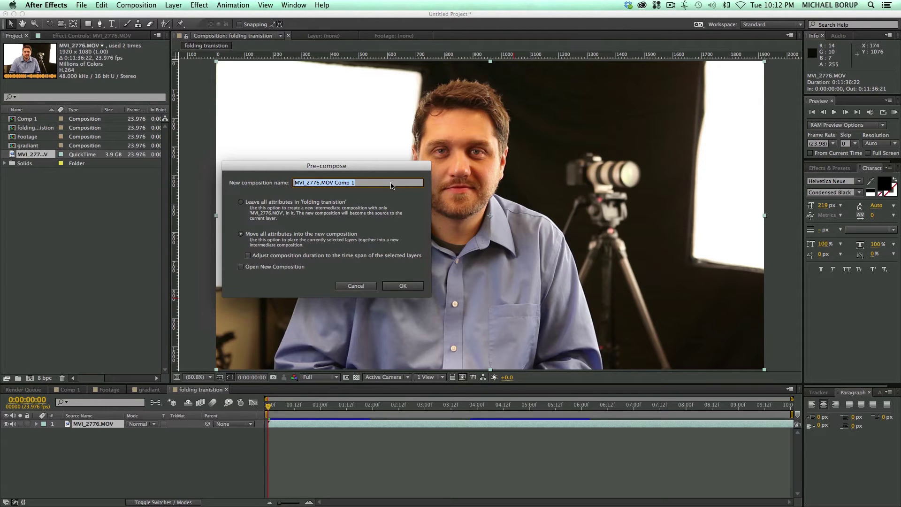
pyautogui.write('Footage')
pyautogui.press('Return')
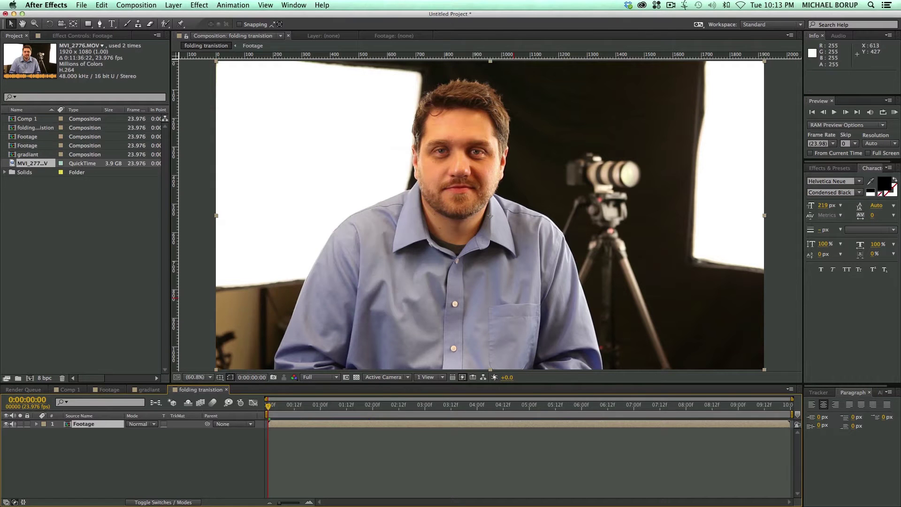
pyautogui.click(317, 444)
pyautogui.click(302, 426)
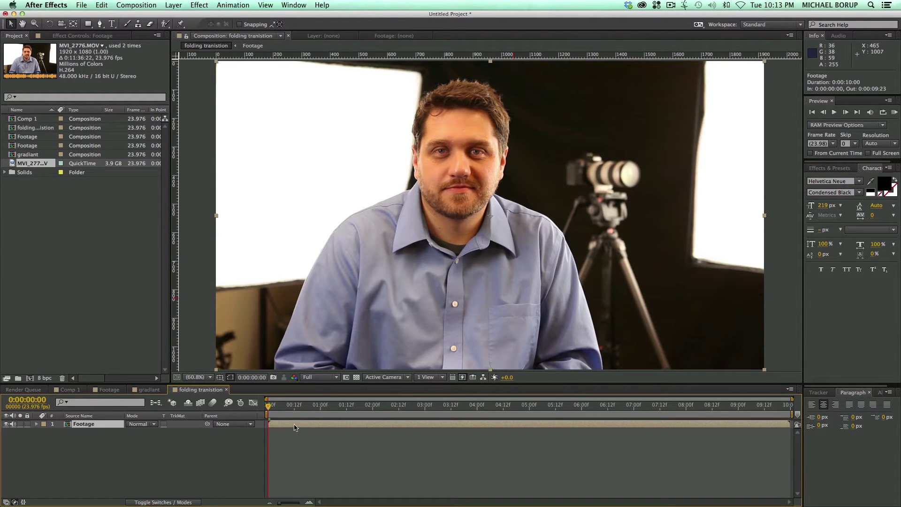
pyautogui.doubleClick(294, 427)
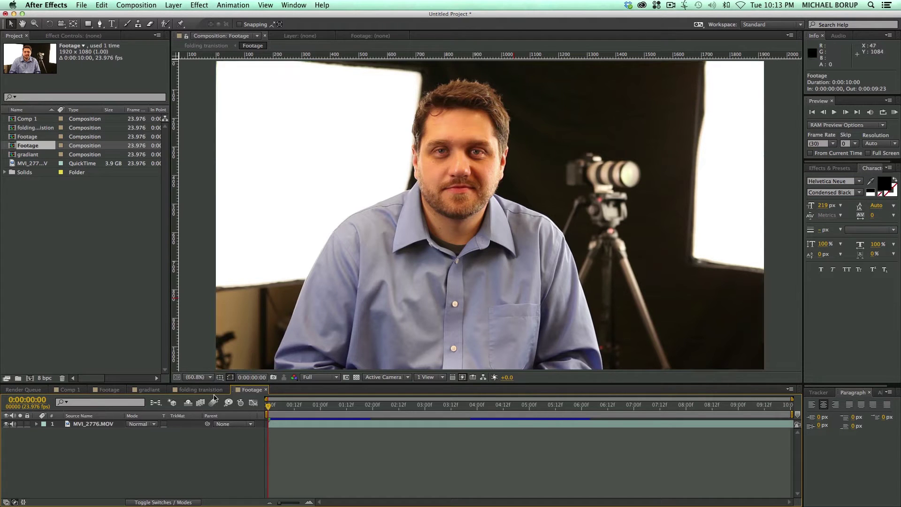
pyautogui.click(197, 390)
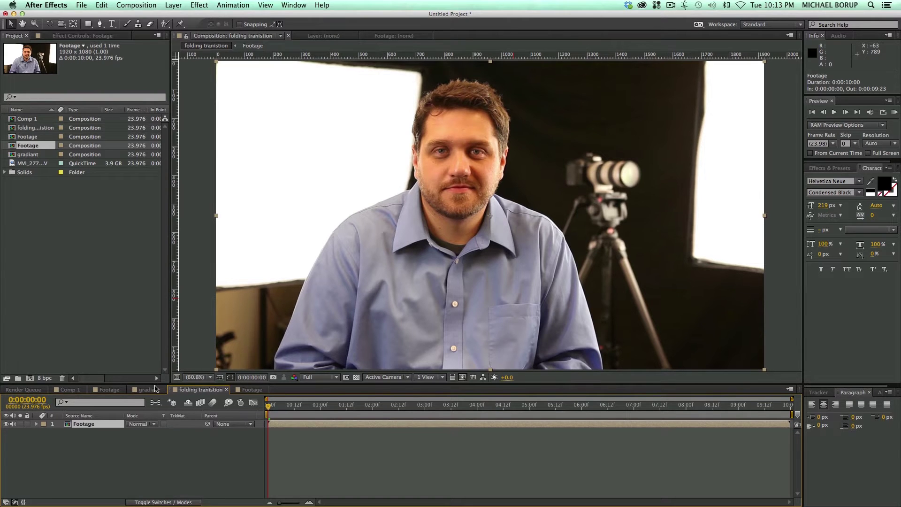
# Step: Show the rulers and pull a vertical guide toward the centre of the frame
pyautogui.moveTo(157, 384); pyautogui.dragTo(156, 388)
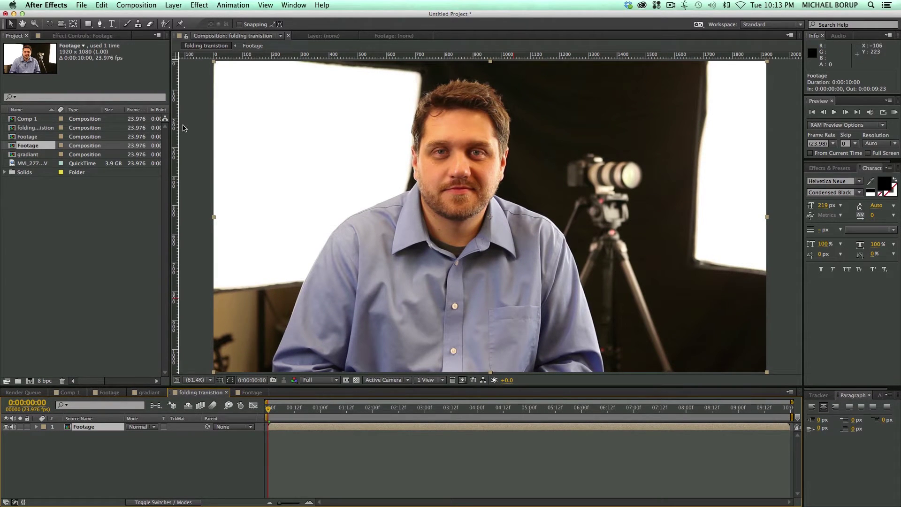
pyautogui.press('super+r')
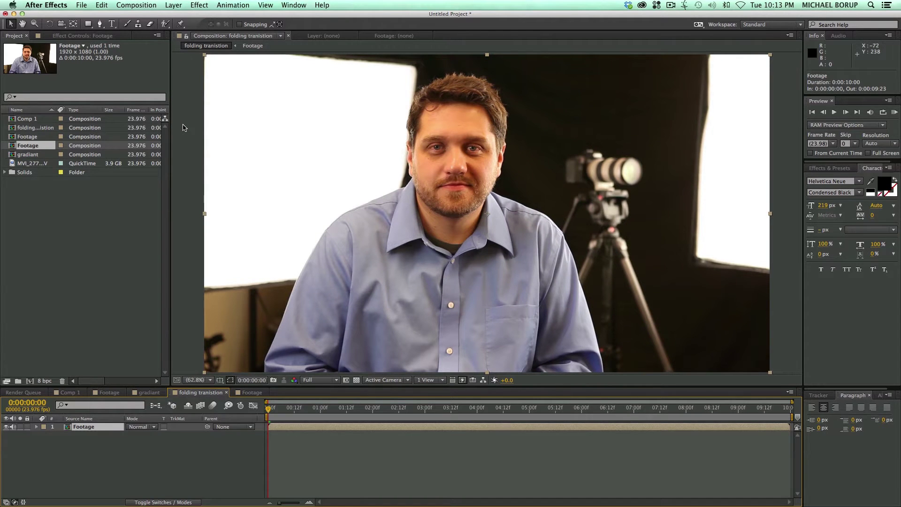
pyautogui.press('super+r')
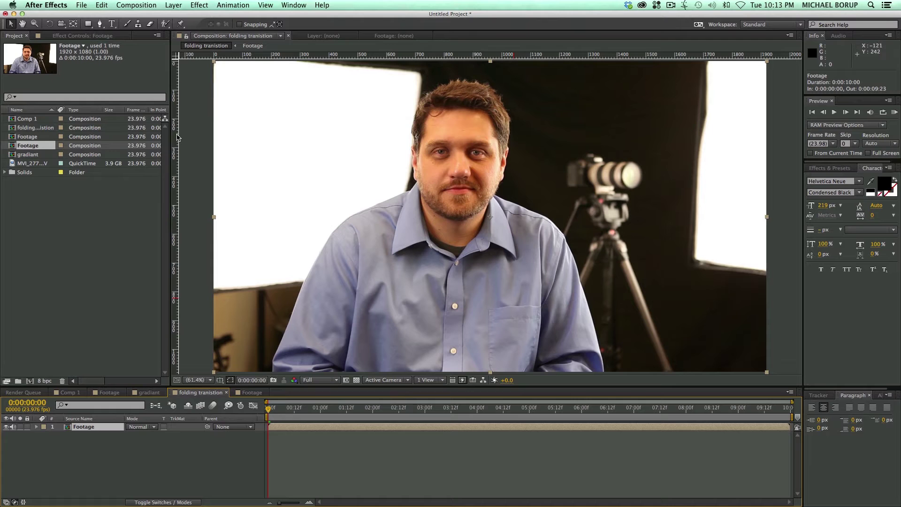
pyautogui.moveTo(176, 138); pyautogui.dragTo(477, 134)
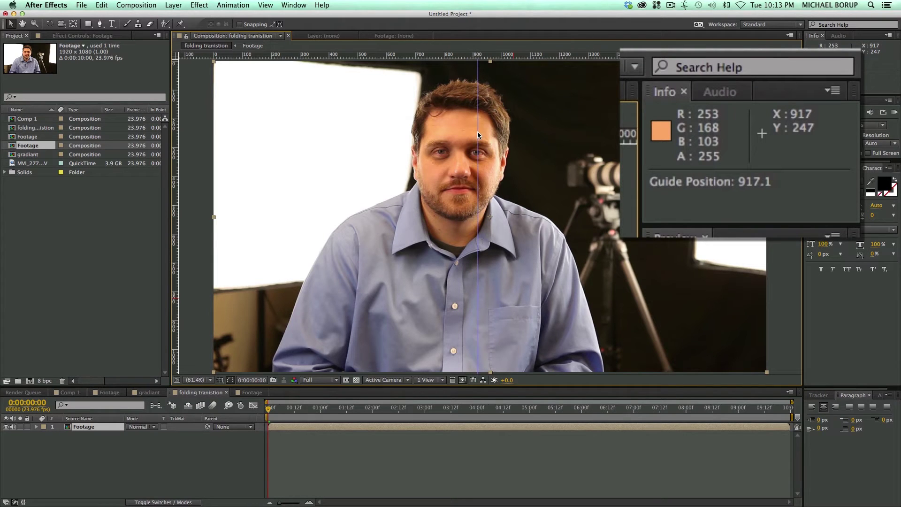
pyautogui.moveTo(477, 132); pyautogui.dragTo(489, 132)
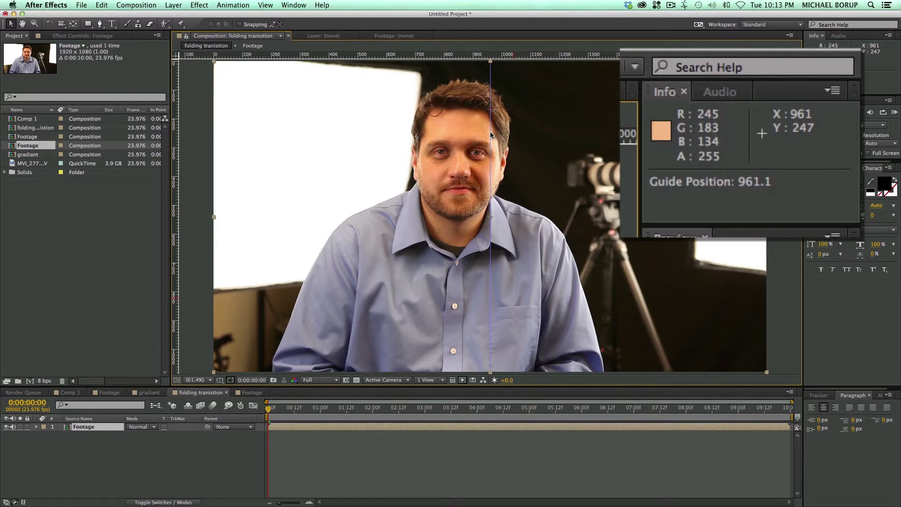
# Step: Zoom in to set the guide exactly at 960, then draw a rectangular mask left of it
pyautogui.scroll(7, 493, 220)
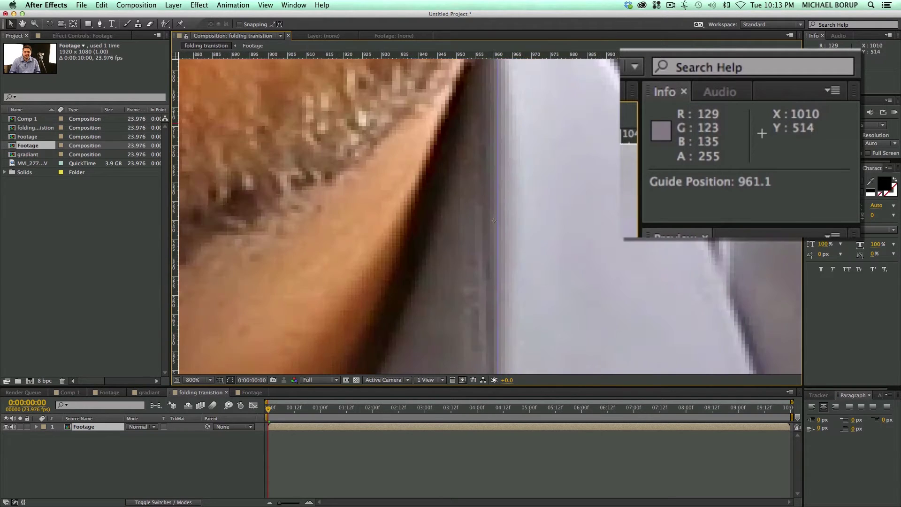
pyautogui.scroll(1, 493, 220)
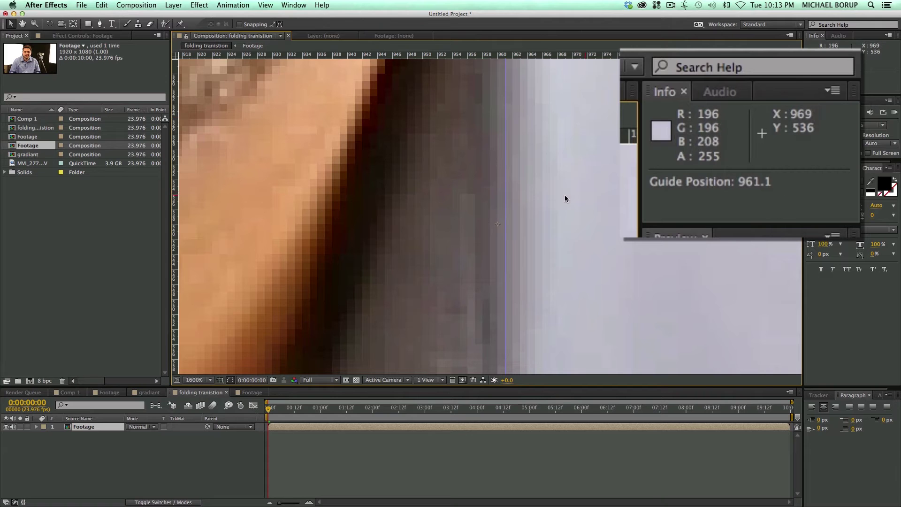
pyautogui.moveTo(505, 195); pyautogui.dragTo(497, 195)
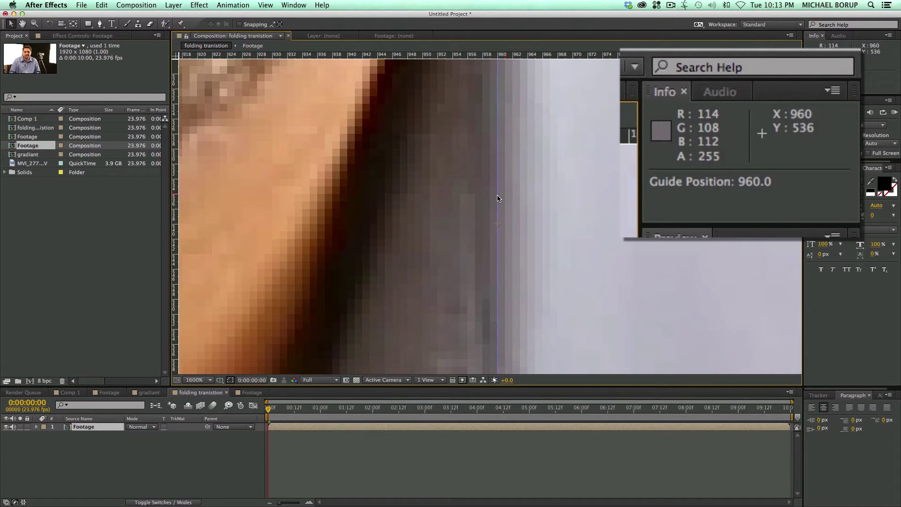
pyautogui.scroll(-5, 547, 196)
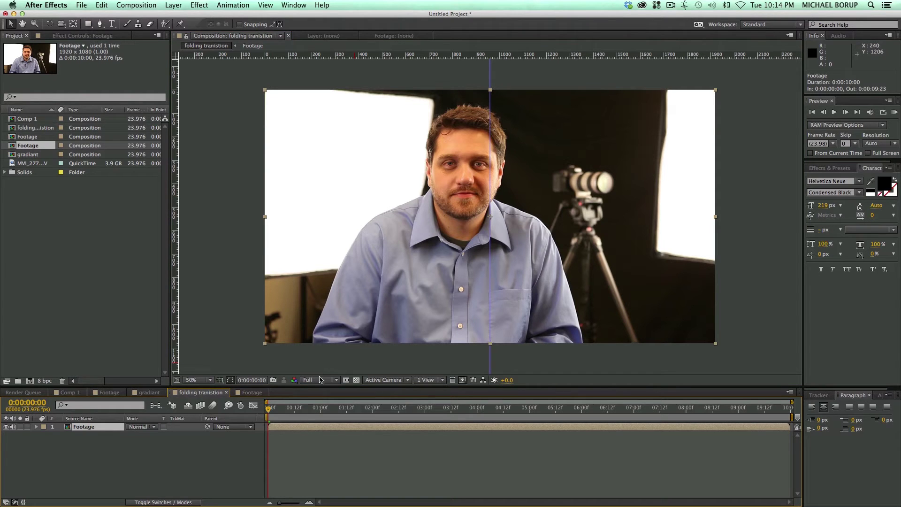
pyautogui.click(89, 24)
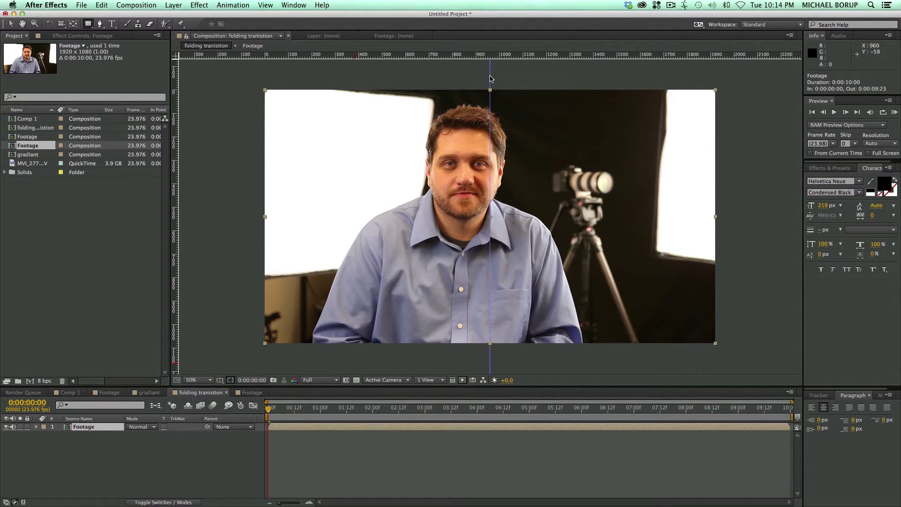
pyautogui.moveTo(489, 76); pyautogui.dragTo(247, 360)
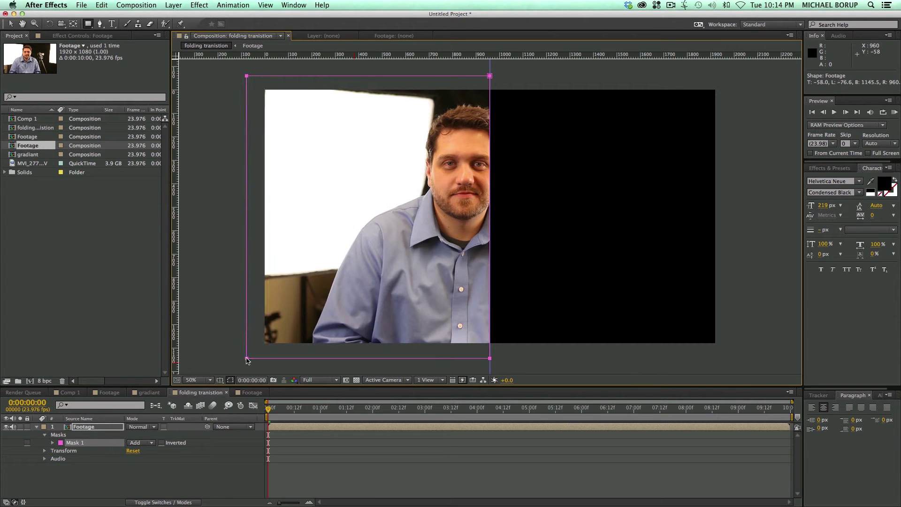
# Step: Duplicate the Footage layer, set the top copy's Mask 1 to Subtract, and hide it
pyautogui.click(12, 23)
pyautogui.click(300, 447)
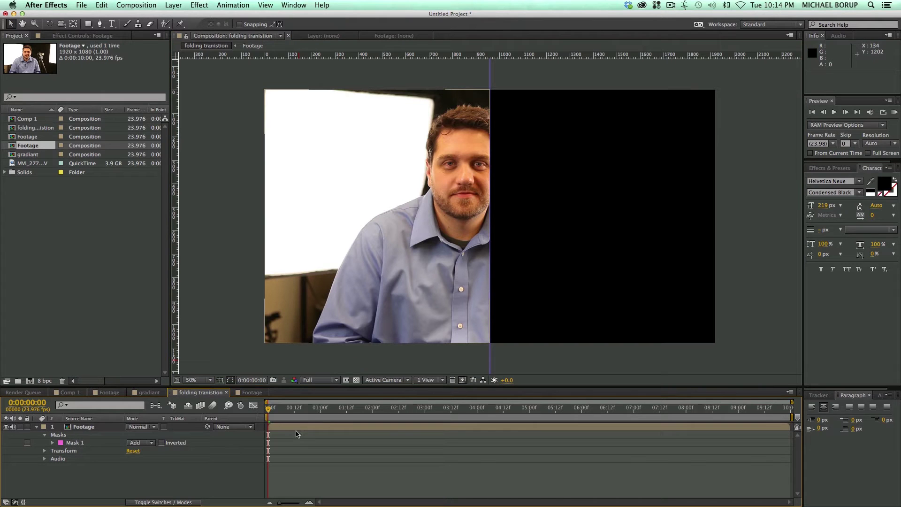
pyautogui.click(294, 429)
pyautogui.press('super+d')
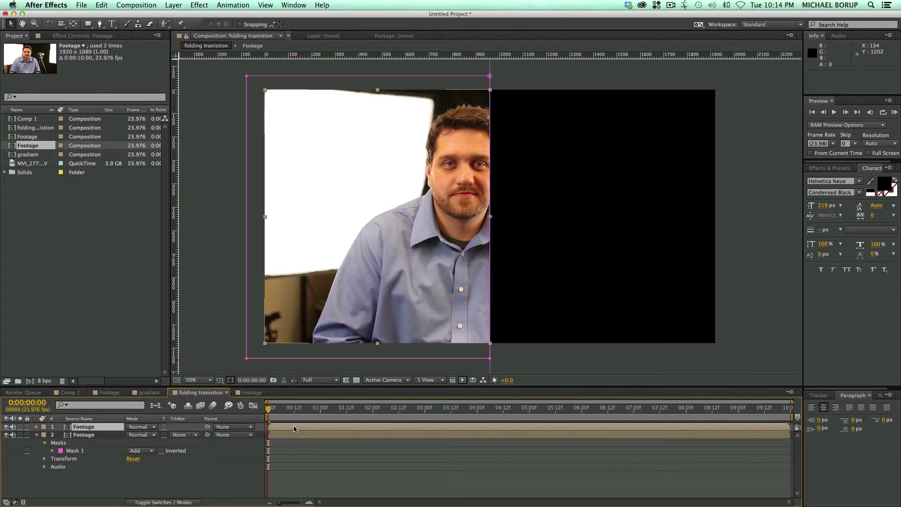
pyautogui.click(36, 428)
pyautogui.click(45, 434)
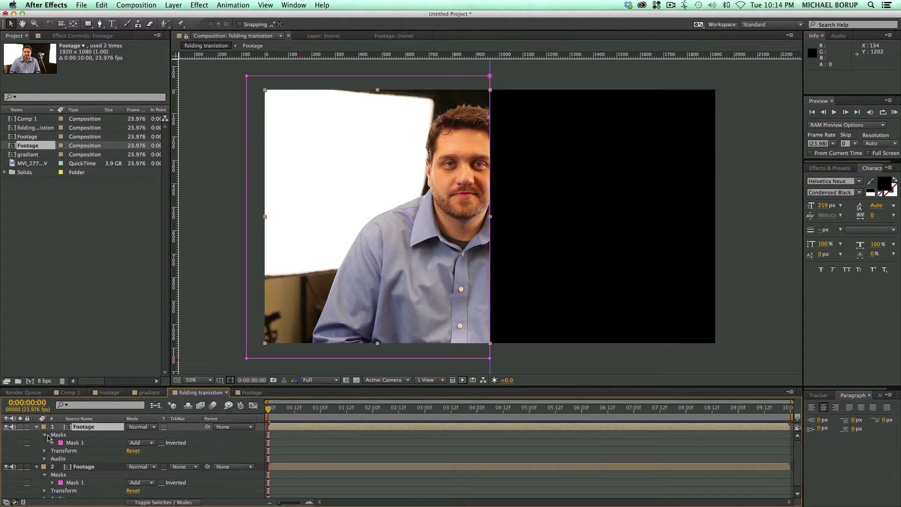
pyautogui.click(142, 444)
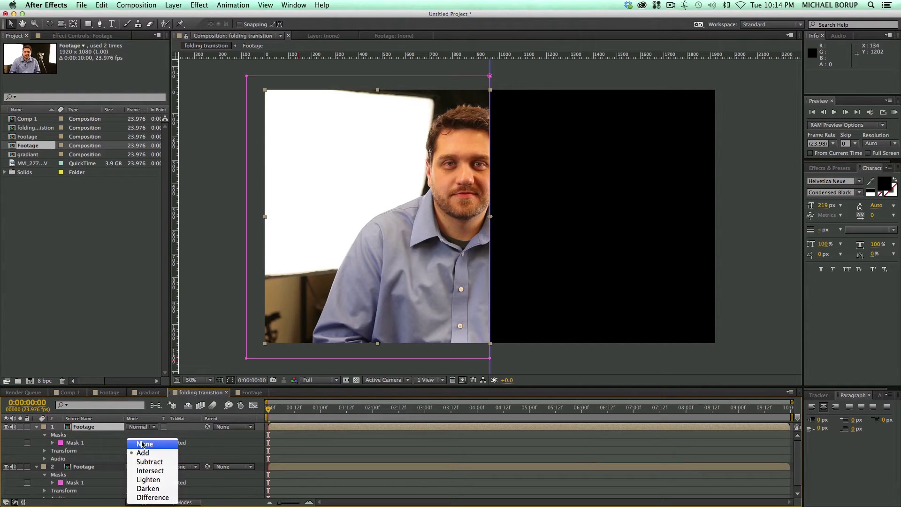
pyautogui.click(157, 462)
pyautogui.click(36, 426)
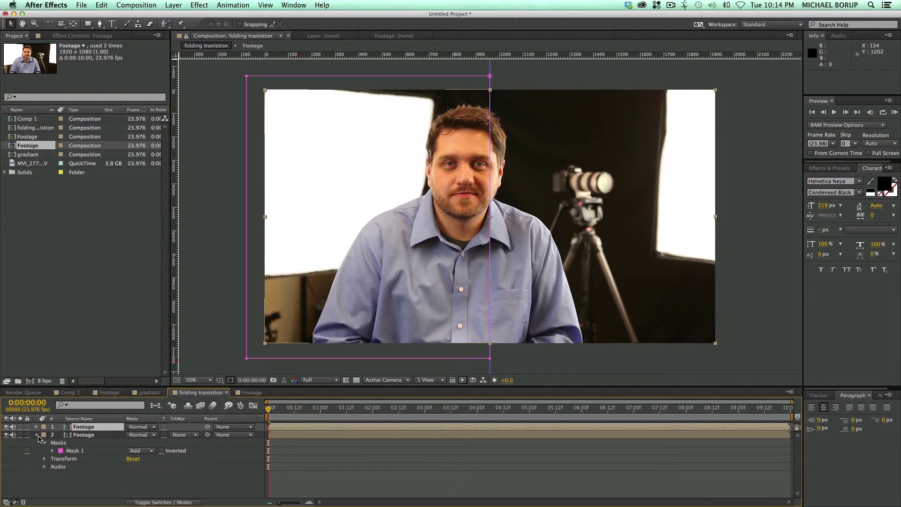
pyautogui.click(36, 434)
pyautogui.click(6, 426)
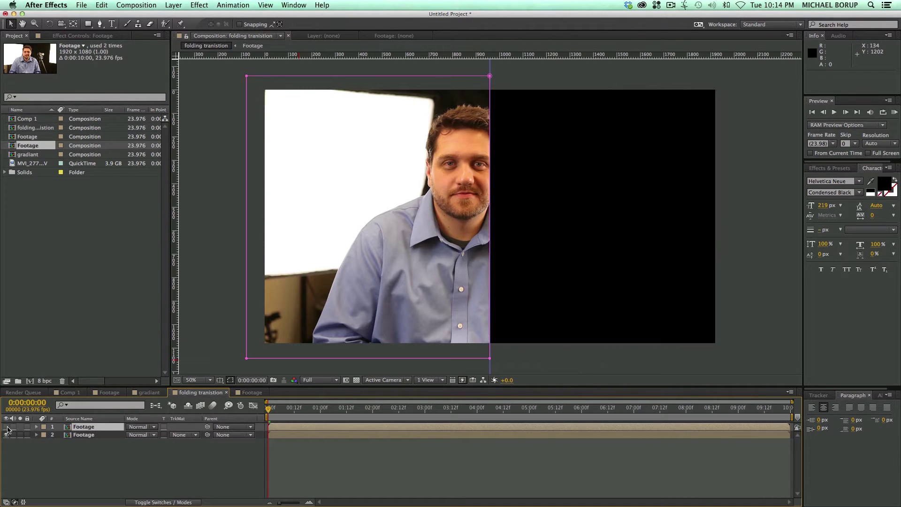
# Step: Rename the bottom layer 'Left' and the top layer 'Right'
pyautogui.click(89, 457)
pyautogui.click(88, 436)
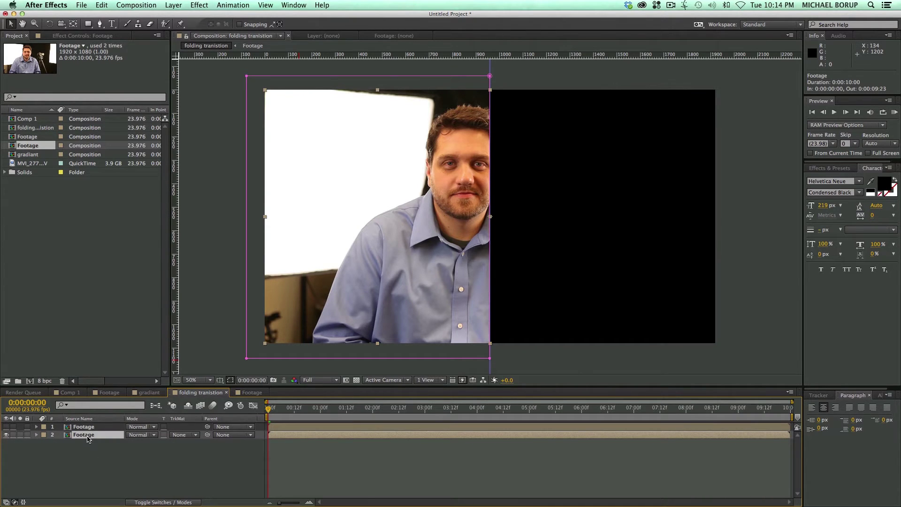
pyautogui.press('Return')
pyautogui.write('Left')
pyautogui.press('Return')
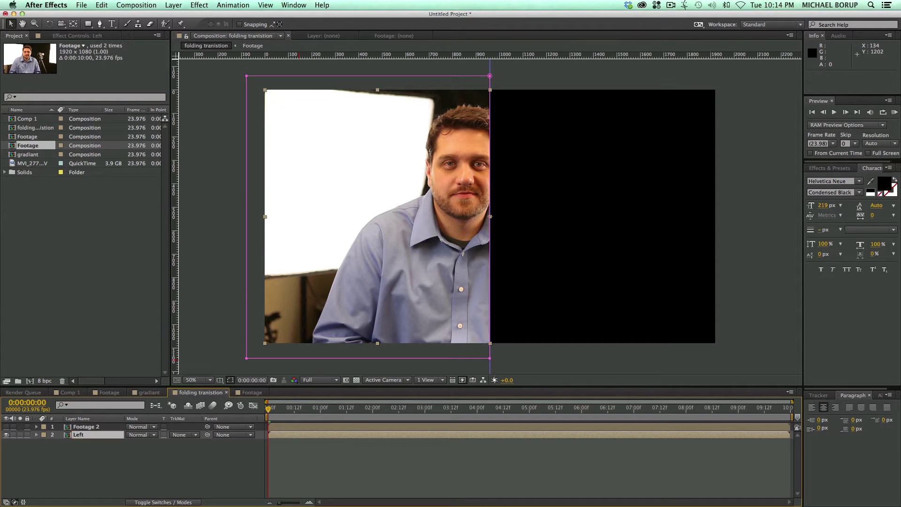
pyautogui.click(94, 426)
pyautogui.press('Return')
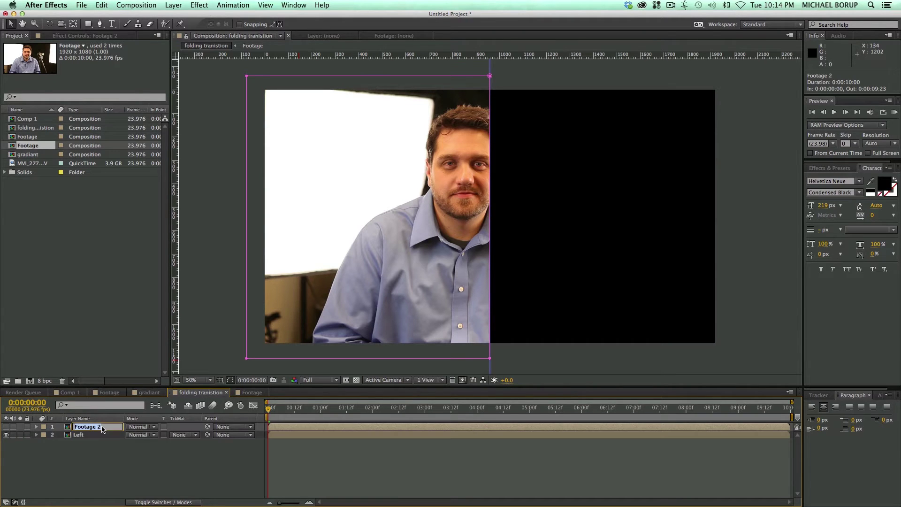
pyautogui.write('Right')
pyautogui.press('Return')
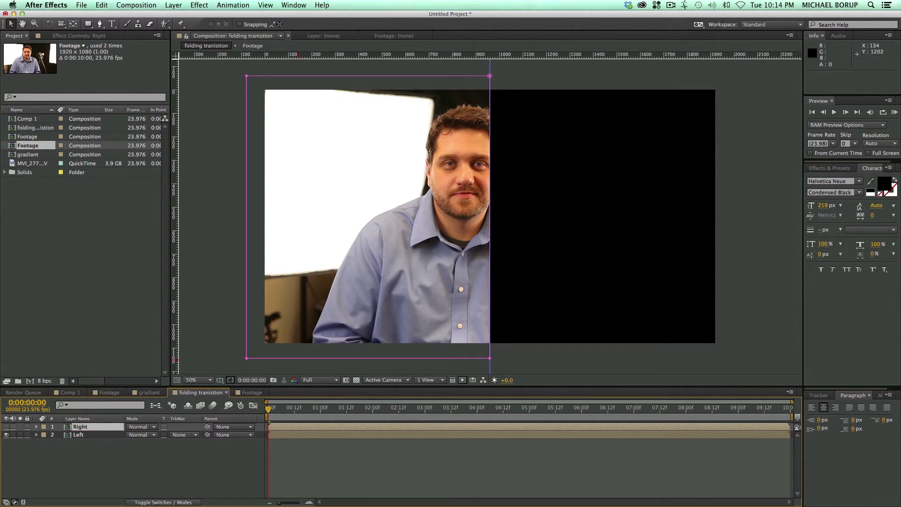
# Step: Turn the Right layer back on and check both halves together in the preview
pyautogui.click(6, 426)
pyautogui.click(117, 458)
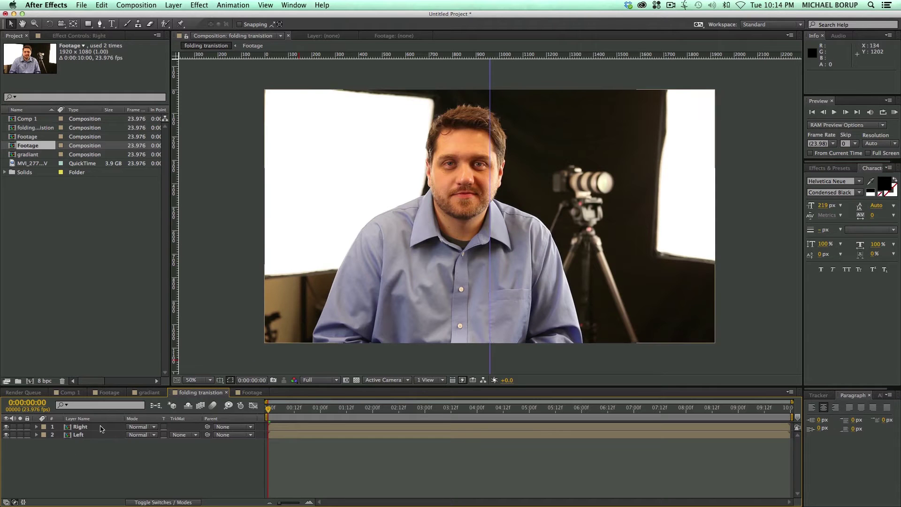
pyautogui.click(97, 435)
pyautogui.click(87, 426)
pyautogui.press('space')
pyautogui.press('space')
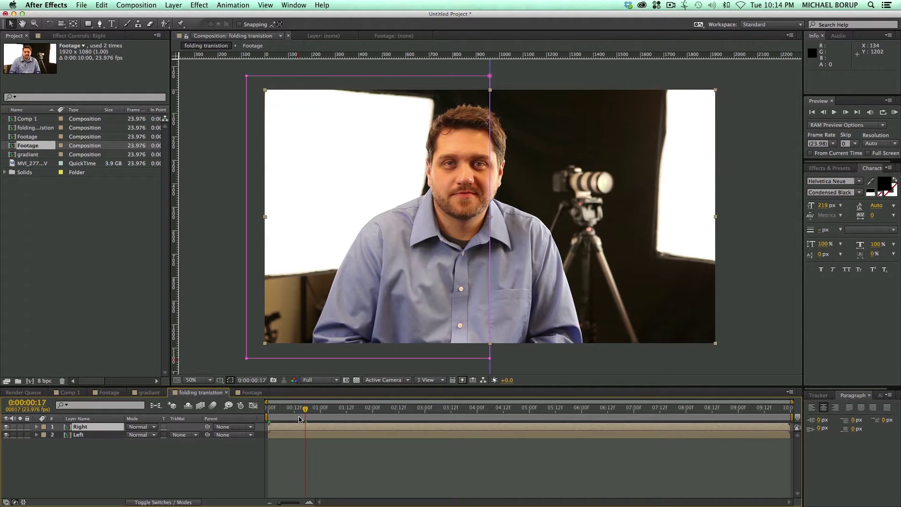
pyautogui.click(100, 440)
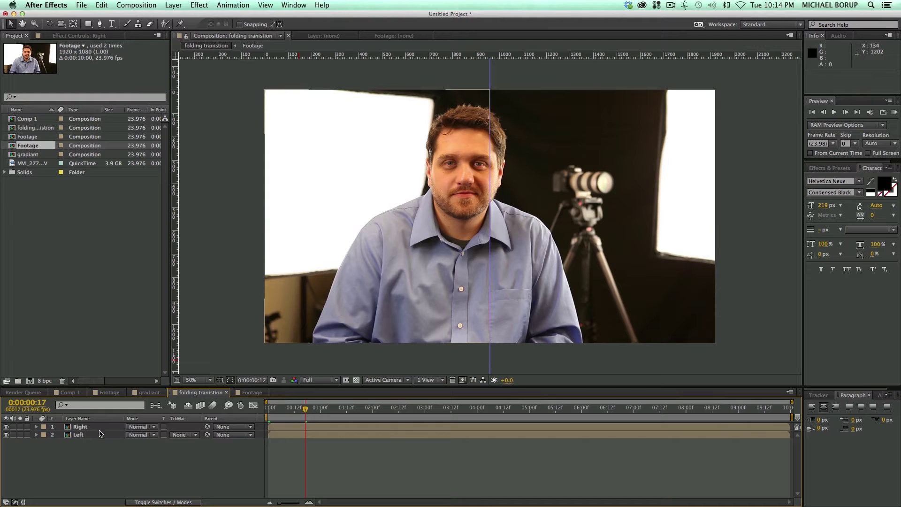
pyautogui.click(99, 427)
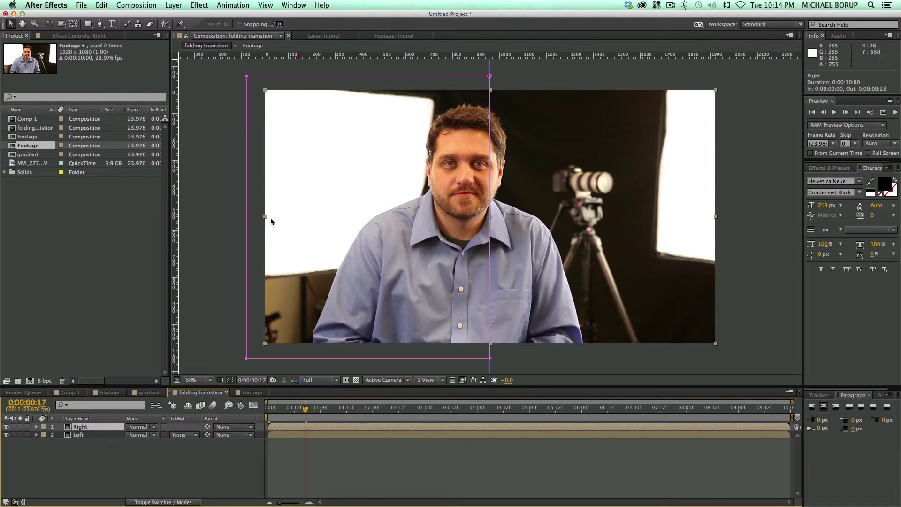
pyautogui.click(109, 452)
# Step: Set the Right layer's anchor point X and position X to 1920
pyautogui.click(97, 428)
pyautogui.press('a')
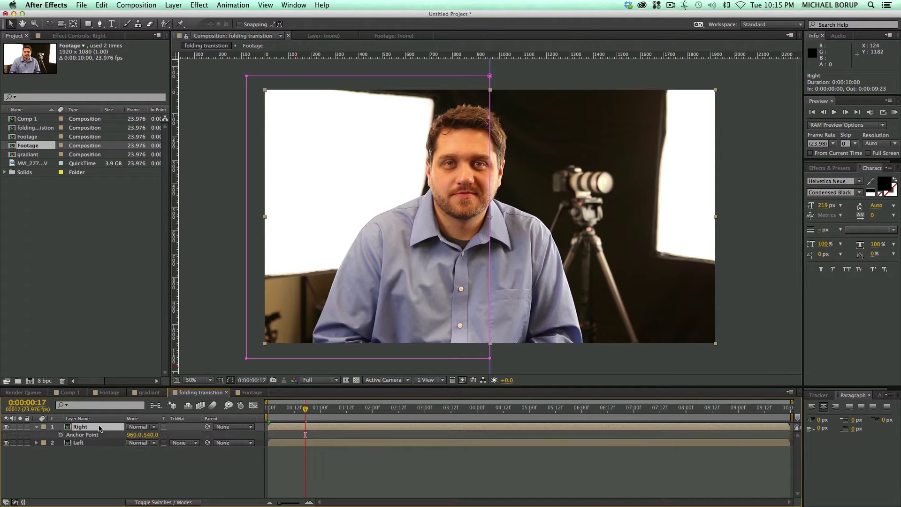
pyautogui.click(135, 435)
pyautogui.write('1920')
pyautogui.press('Return')
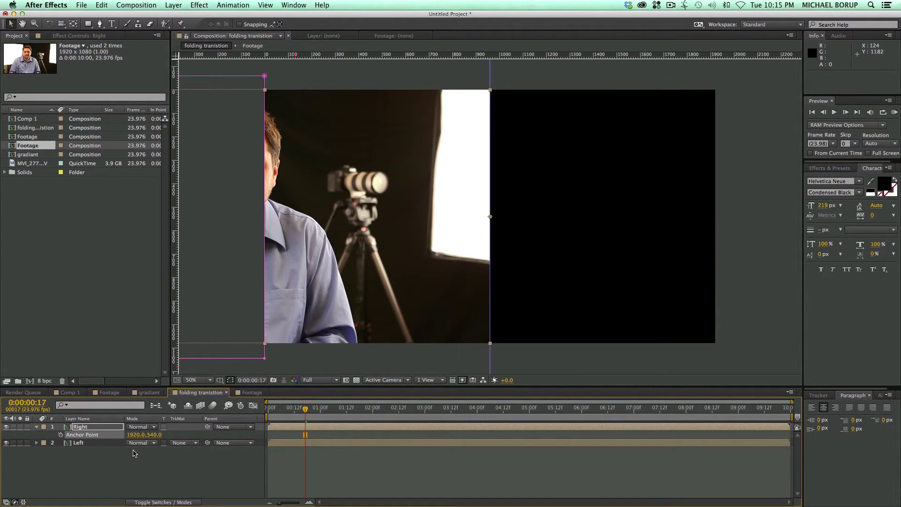
pyautogui.press('p')
pyautogui.click(135, 435)
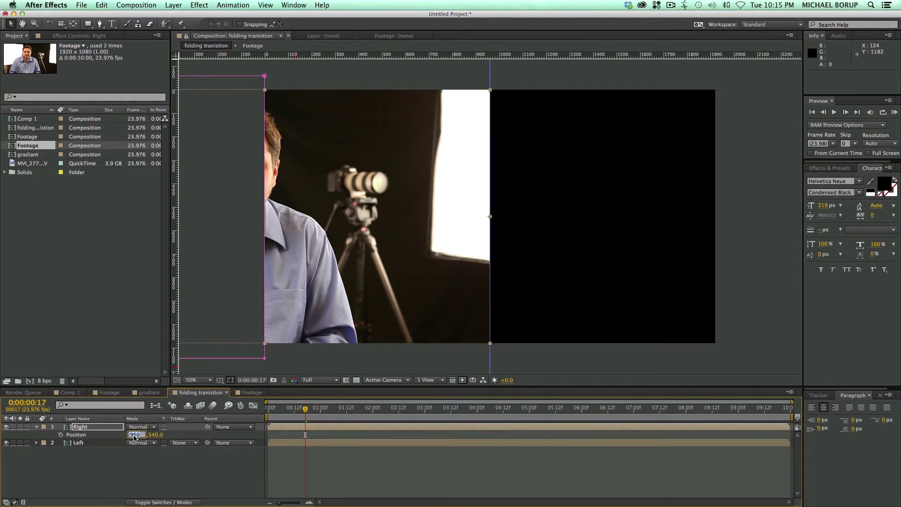
pyautogui.write('1920')
pyautogui.press('Return')
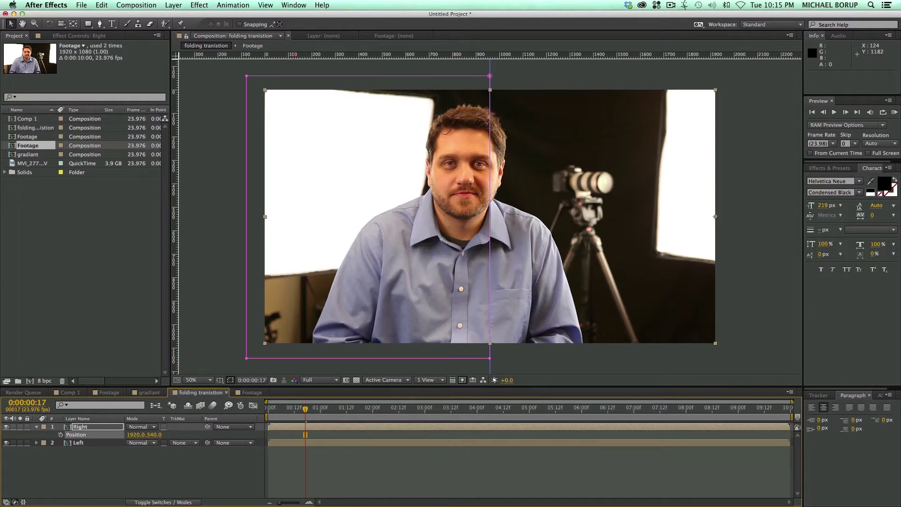
# Step: Set the Left layer's anchor point X and position X to 0
pyautogui.click(98, 451)
pyautogui.click(97, 444)
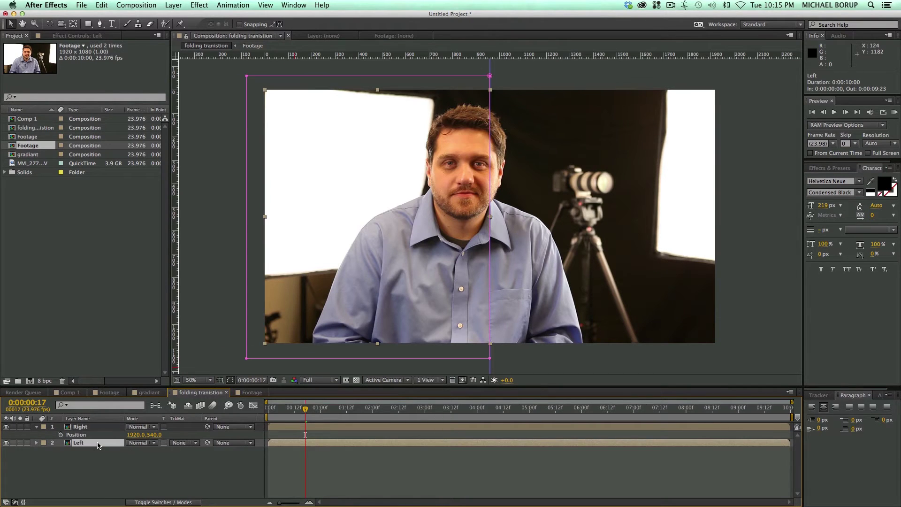
pyautogui.press('a')
pyautogui.click(134, 450)
pyautogui.write('0')
pyautogui.press('Return')
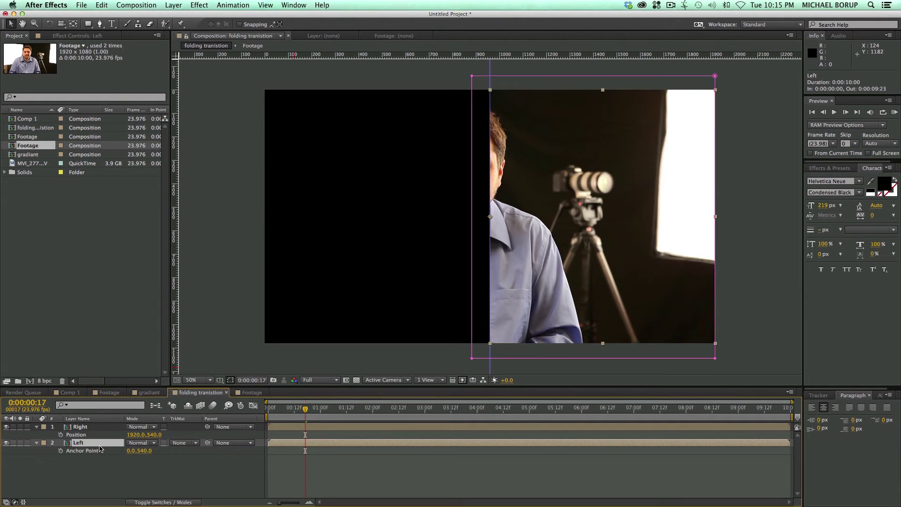
pyautogui.press('p')
pyautogui.click(134, 450)
pyautogui.write('0')
pyautogui.press('Return')
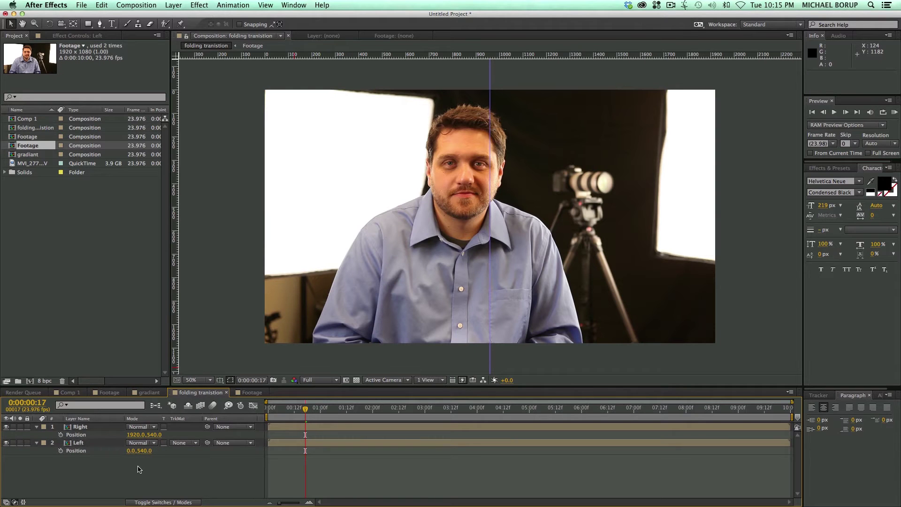
# Step: Test-squeeze the Left layer's horizontal scale to check its pivot, then undo it
pyautogui.click(287, 229)
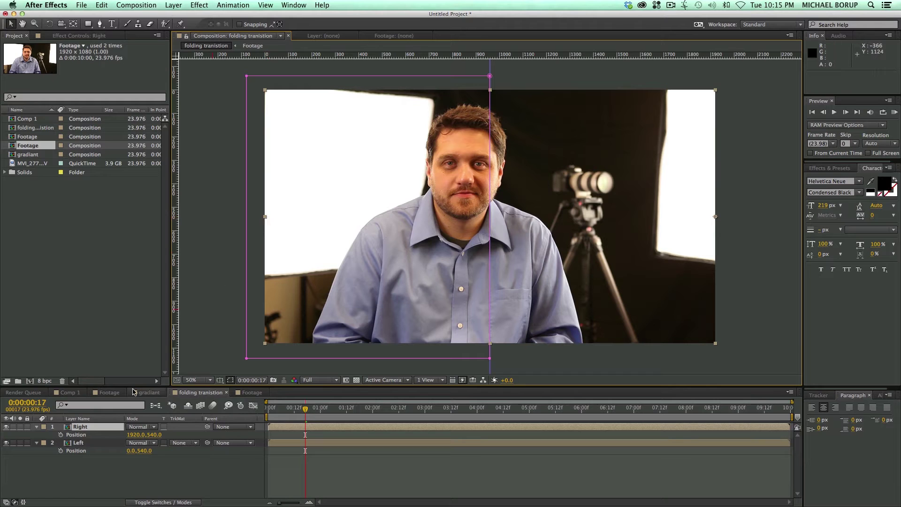
pyautogui.click(96, 444)
pyautogui.press('s')
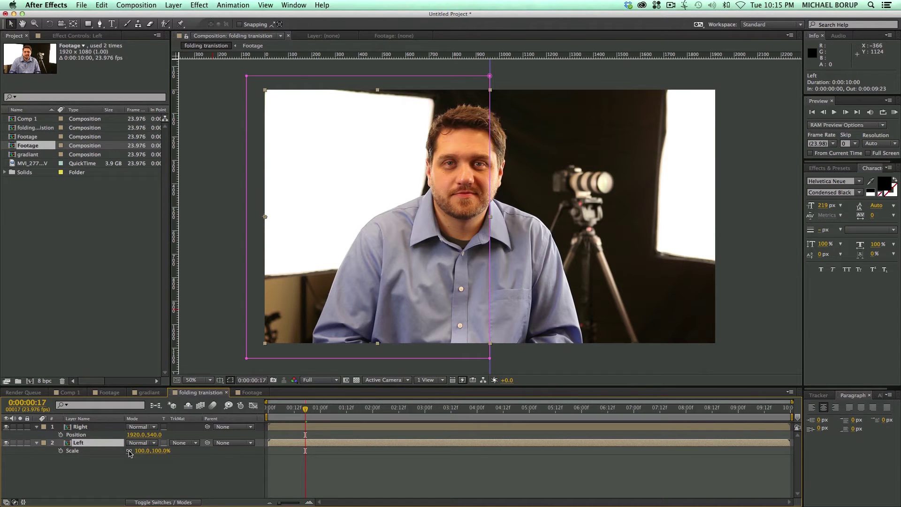
pyautogui.click(129, 453)
pyautogui.moveTo(141, 451)
pyautogui.mouseDown()
pyautogui.moveTo(99, 454)
pyautogui.moveTo(131, 457)
pyautogui.mouseUp()
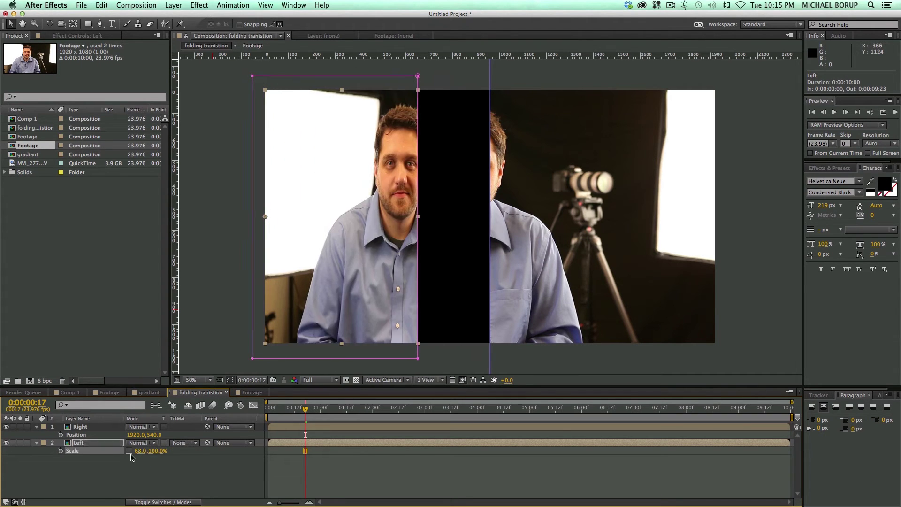
pyautogui.press('super+z')
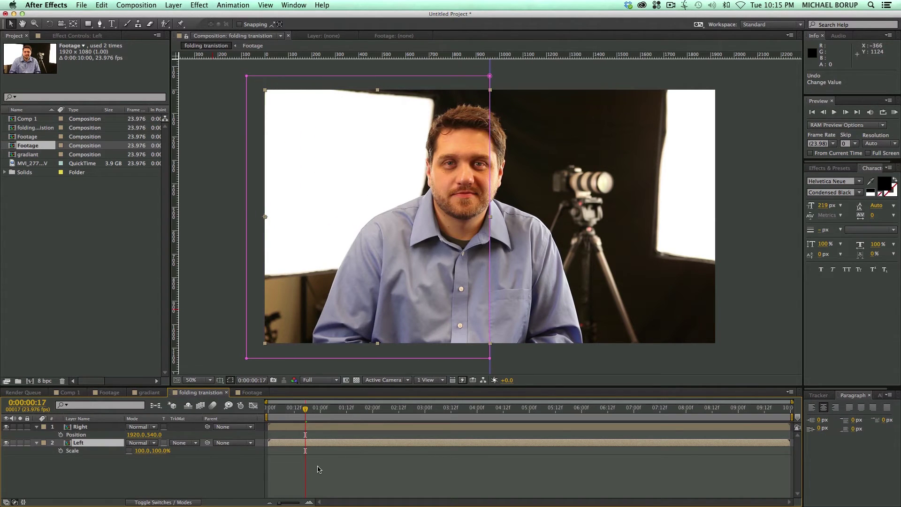
pyautogui.click(37, 427)
pyautogui.click(36, 443)
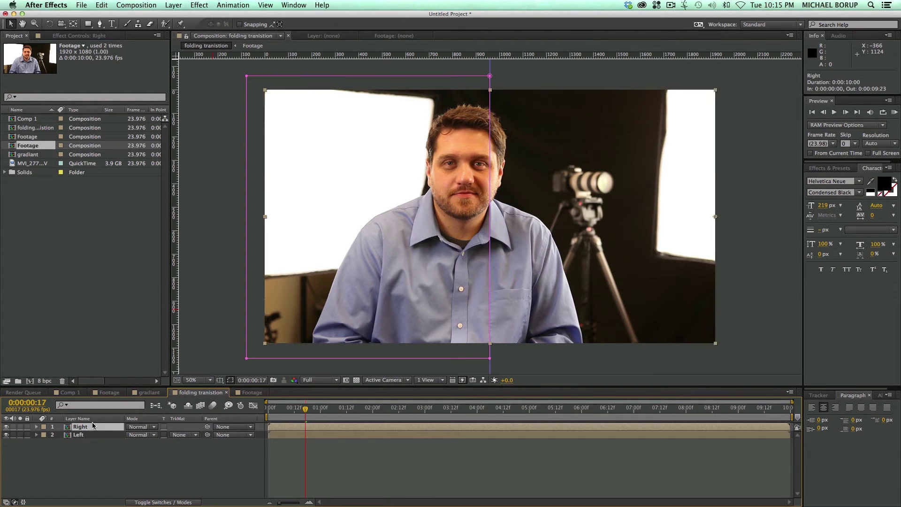
pyautogui.click(201, 426)
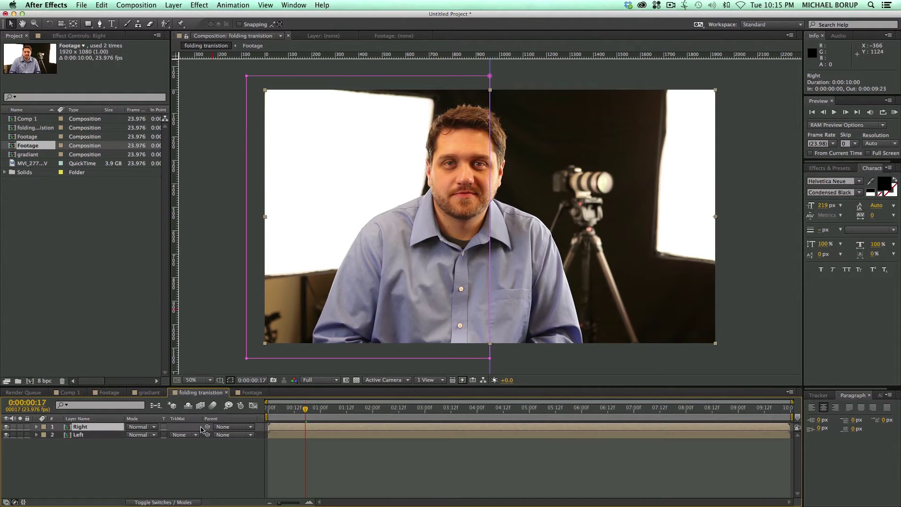
pyautogui.click(281, 448)
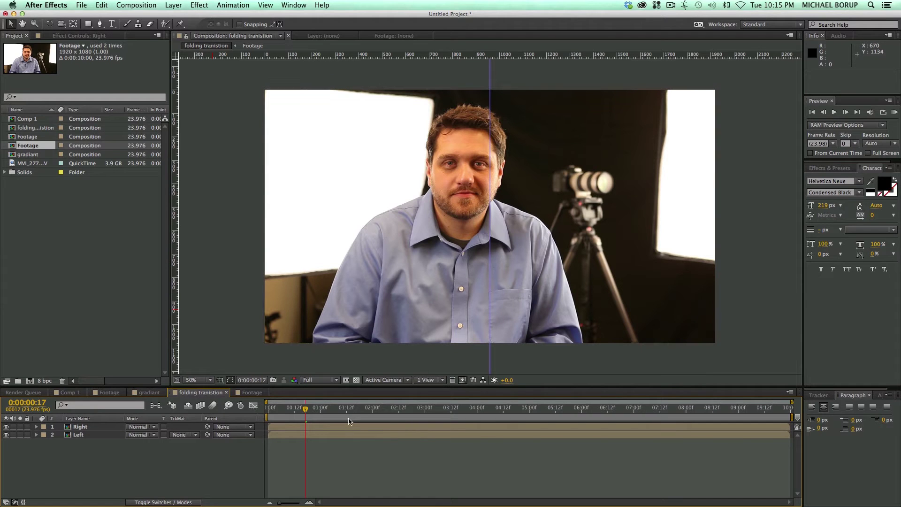
# Step: Inside the Footage precomp, add a new black solid layer
pyautogui.doubleClick(292, 426)
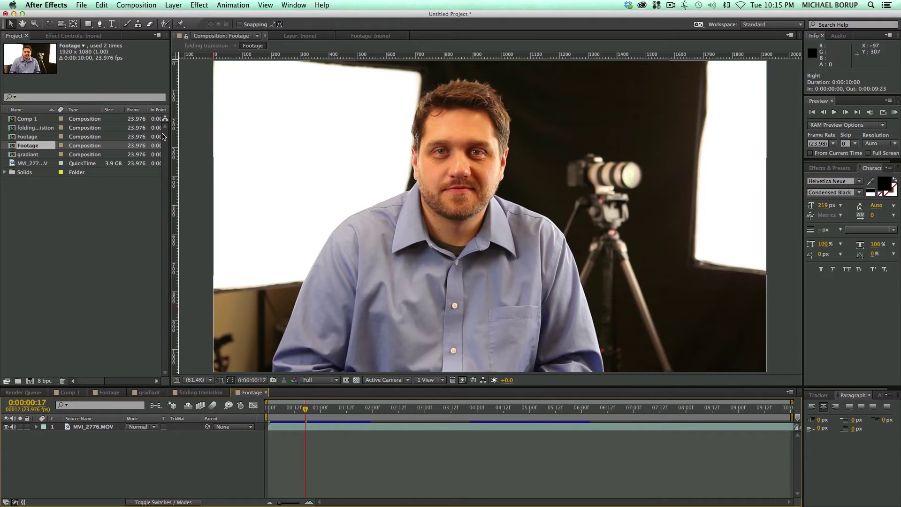
pyautogui.click(173, 6)
pyautogui.moveTo(180, 17)
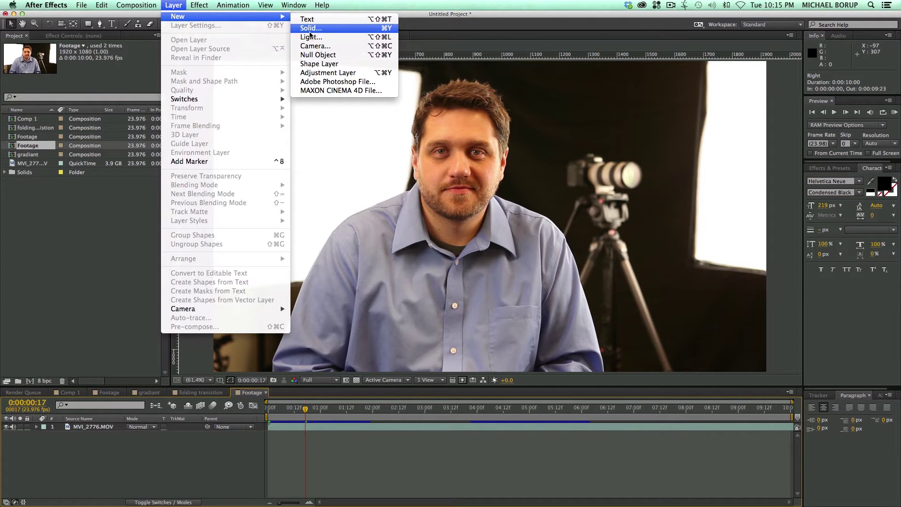
pyautogui.click(310, 30)
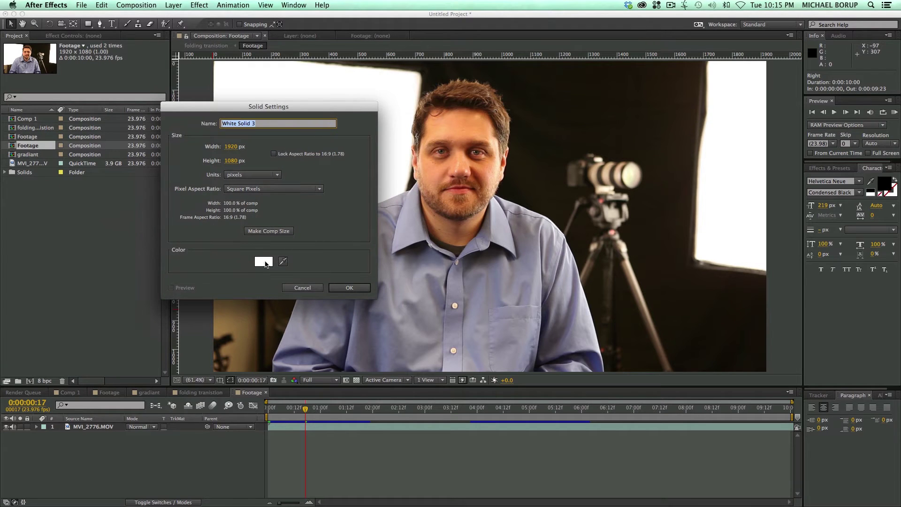
pyautogui.click(265, 263)
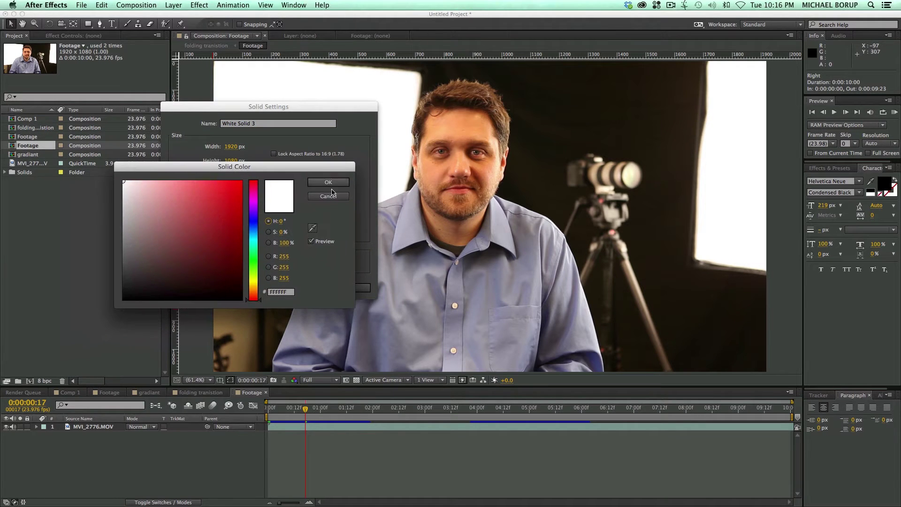
pyautogui.moveTo(219, 245); pyautogui.dragTo(260, 322)
pyautogui.click(328, 182)
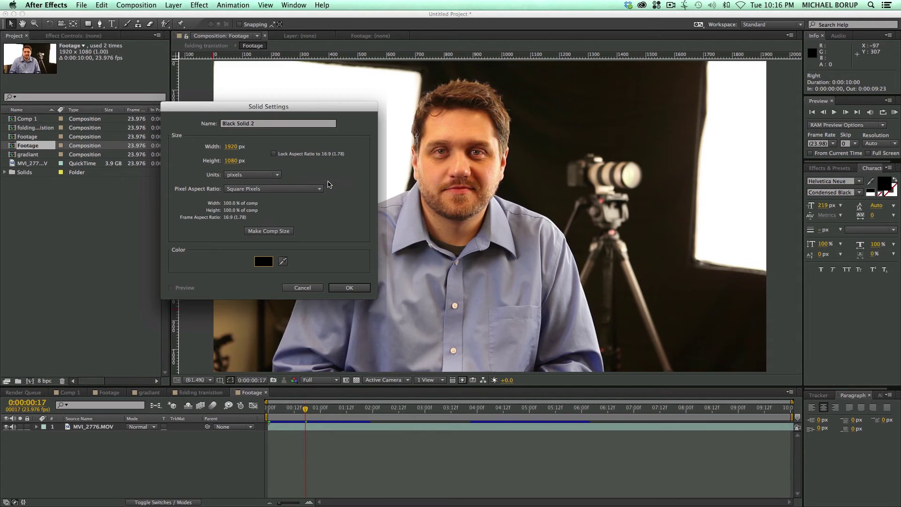
pyautogui.click(348, 288)
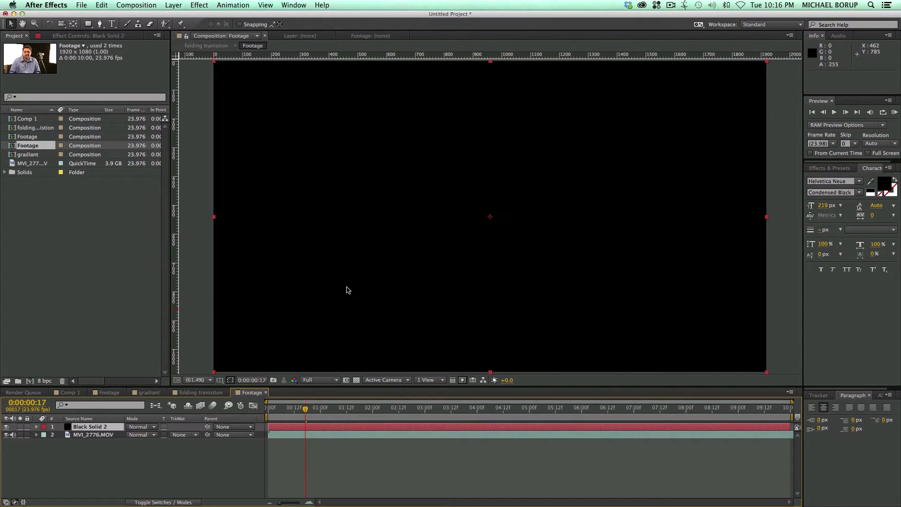
# Step: Apply Checkerboard to the solid with Screen blending and Width & Height Sliders sizing
pyautogui.click(201, 6)
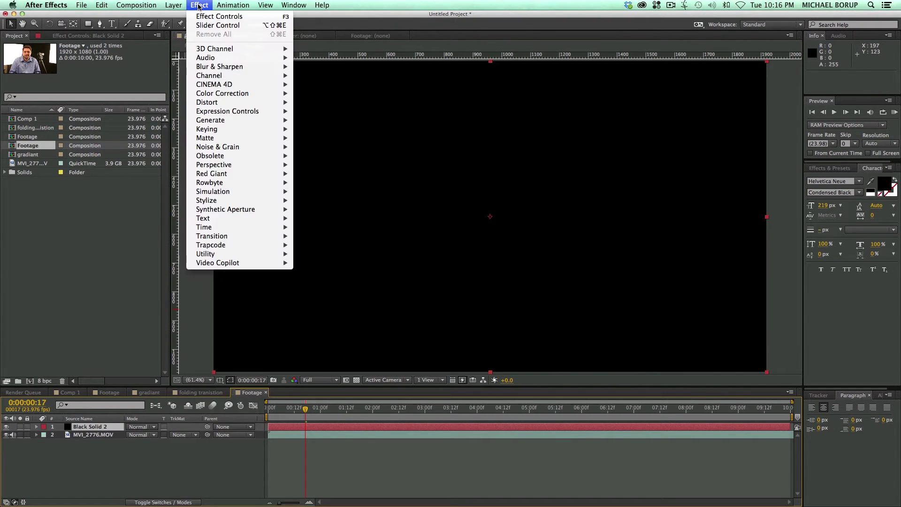
pyautogui.moveTo(228, 121)
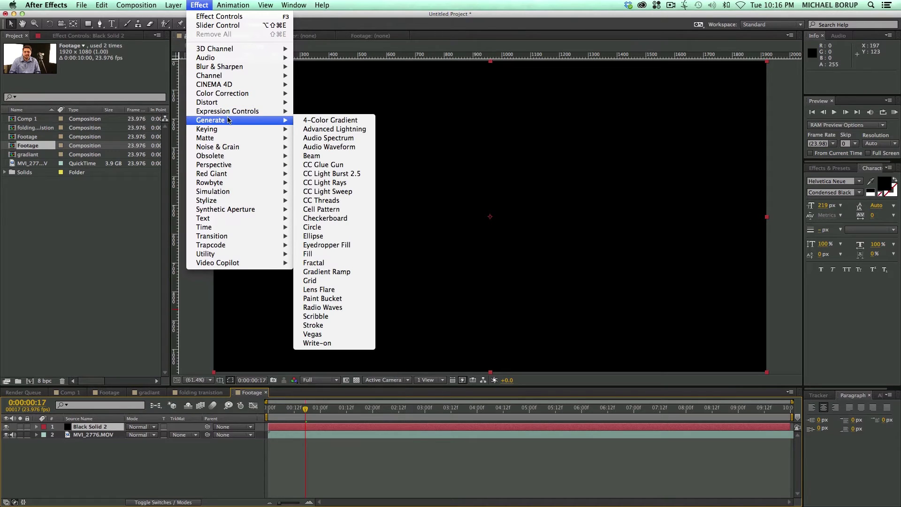
pyautogui.click(325, 218)
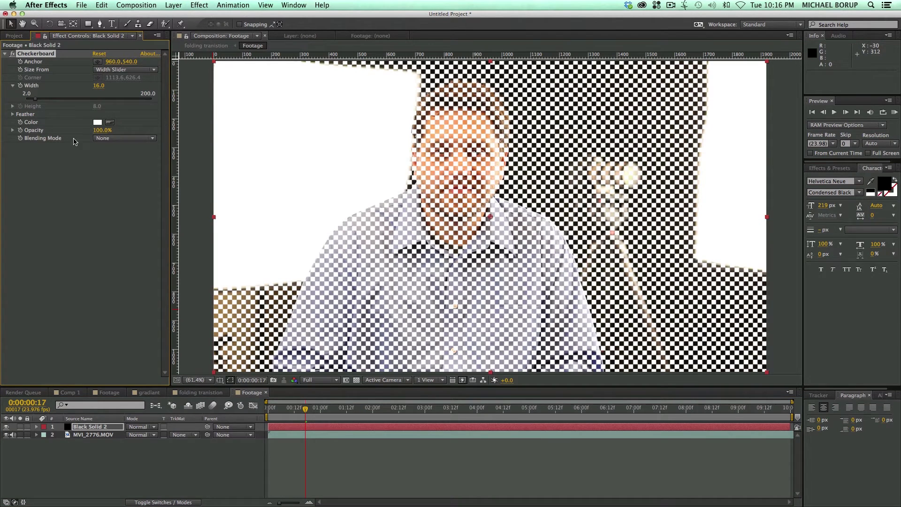
pyautogui.click(109, 139)
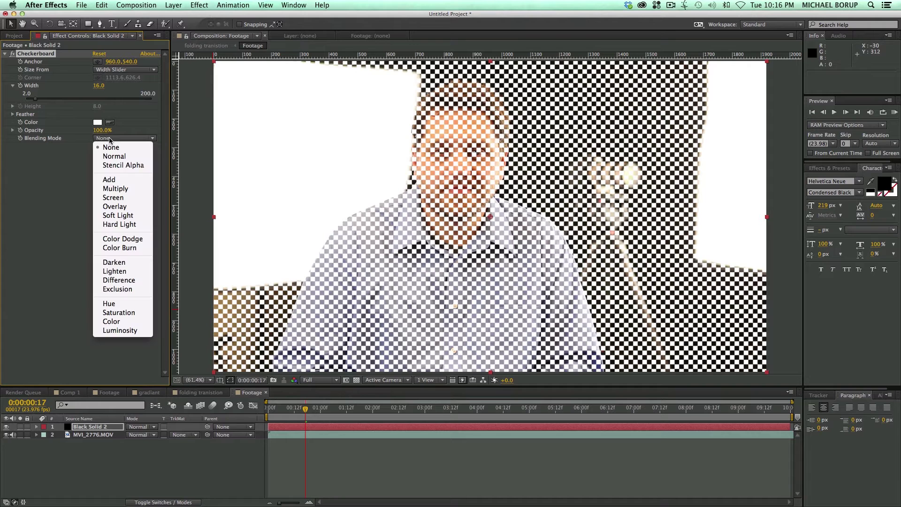
pyautogui.click(115, 197)
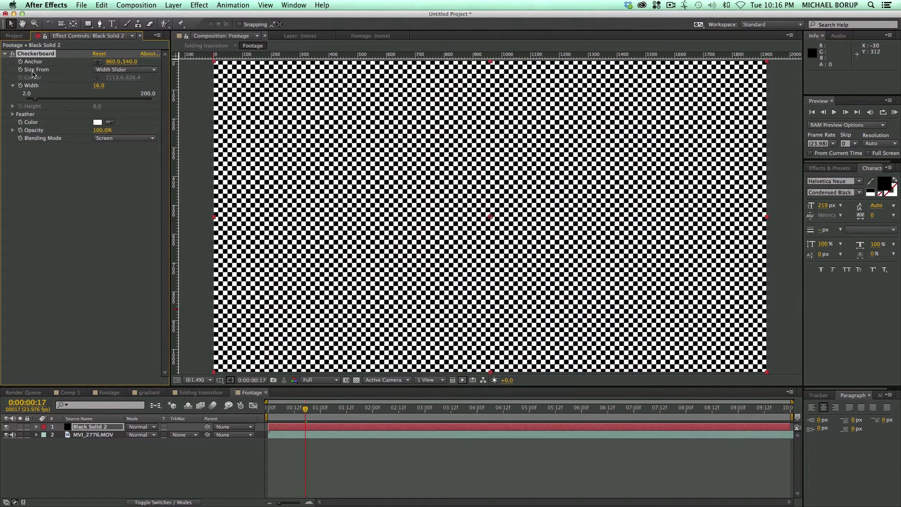
pyautogui.click(114, 71)
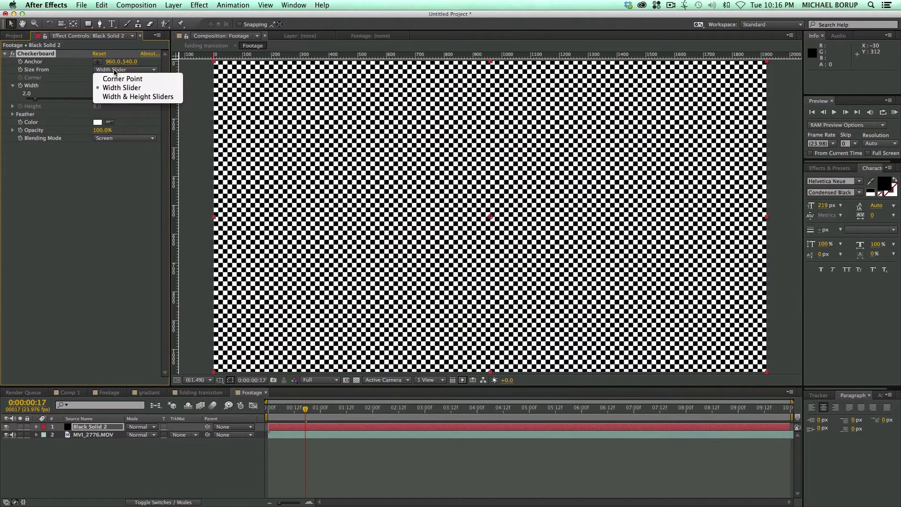
pyautogui.click(117, 97)
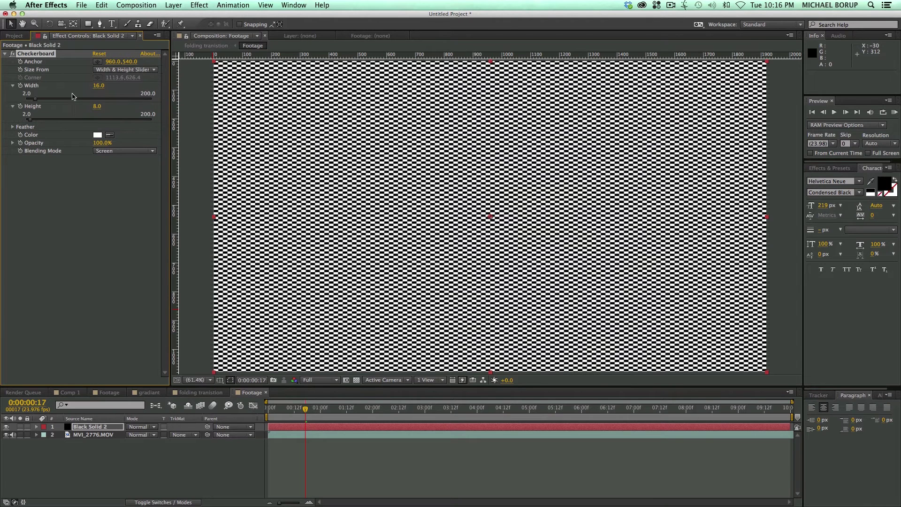
# Step: Set checkerboard Height 4000 and Width 120, shifting its anchor to hide the seam
pyautogui.click(97, 107)
pyautogui.write('4000')
pyautogui.press('Return')
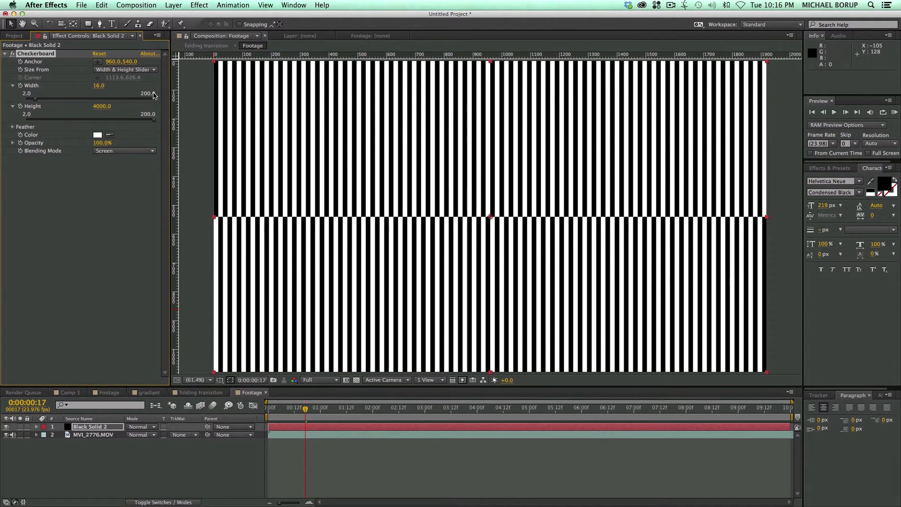
pyautogui.moveTo(131, 61); pyautogui.dragTo(162, 65)
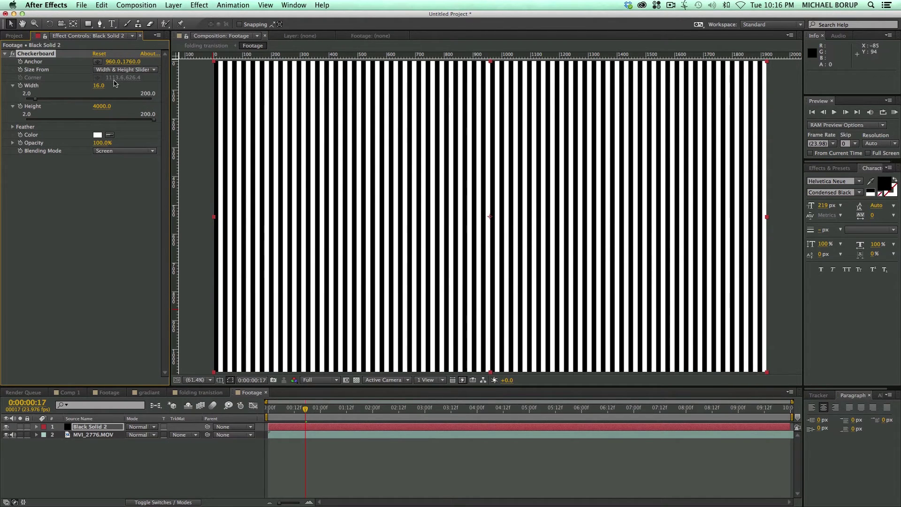
pyautogui.click(100, 85)
pyautogui.write('120')
pyautogui.press('Return')
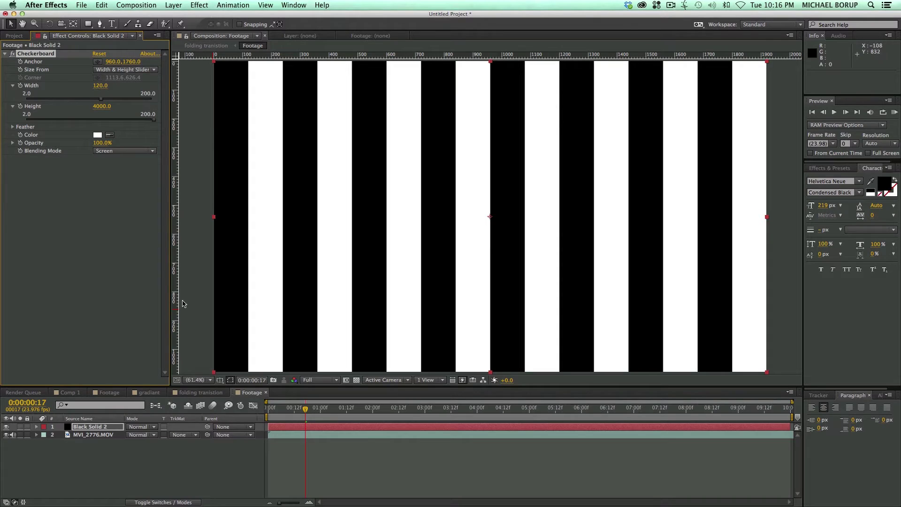
# Step: Set the Black Solid 2 stripe layer's opacity to 50%
pyautogui.click(322, 427)
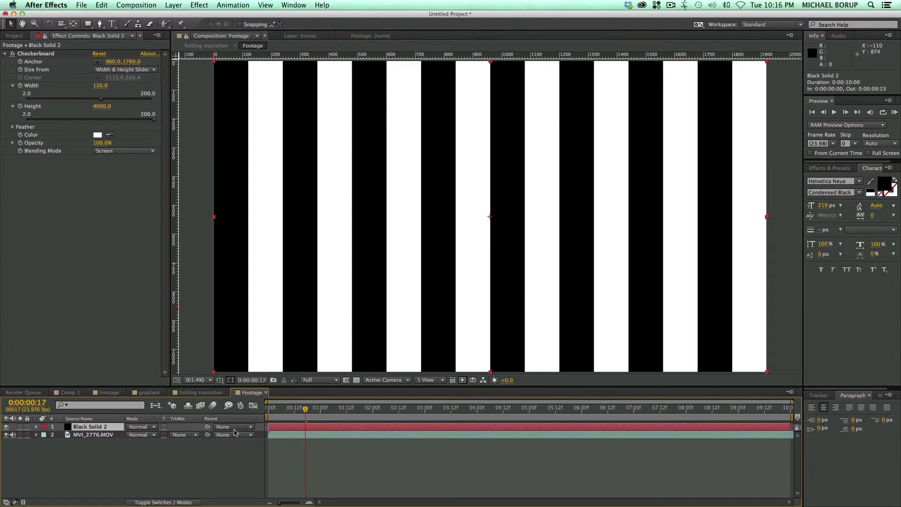
pyautogui.press('t')
pyautogui.click(134, 435)
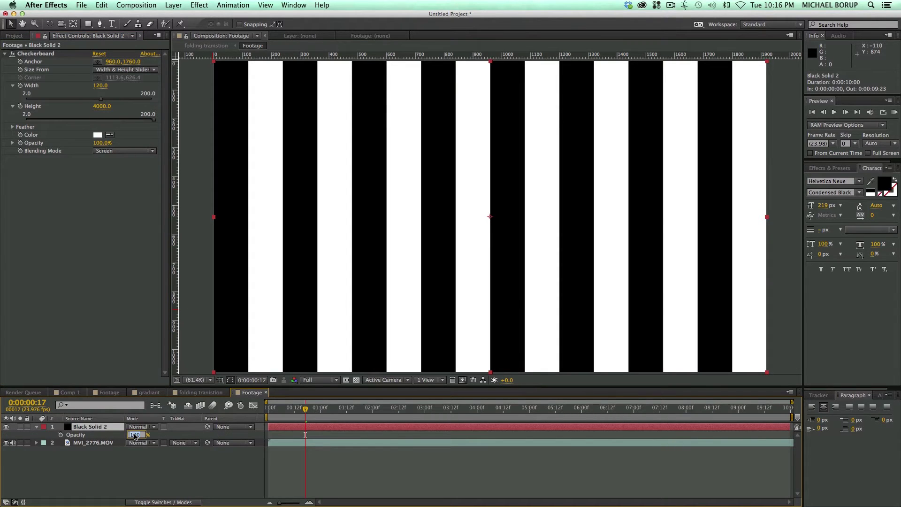
pyautogui.write('50')
pyautogui.press('Return')
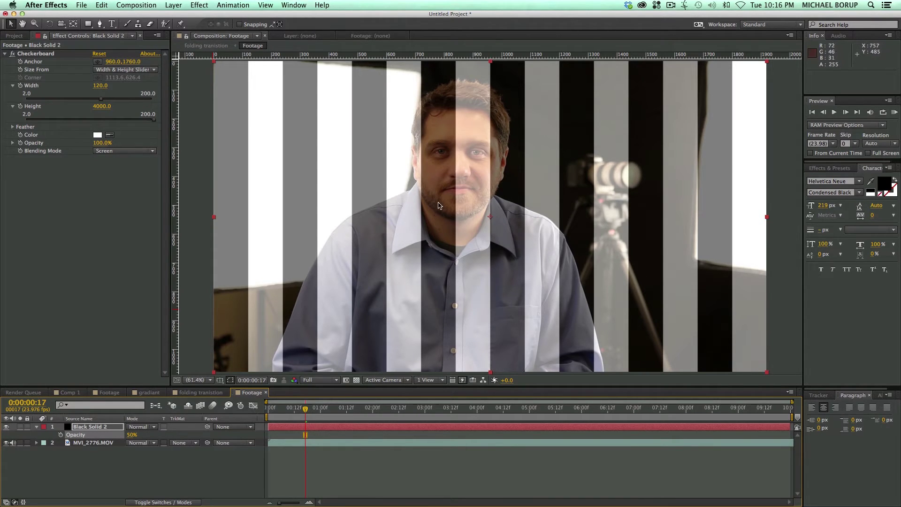
# Step: In the folding transition comp, add a black solid 1080 wide and 480 high
pyautogui.click(200, 392)
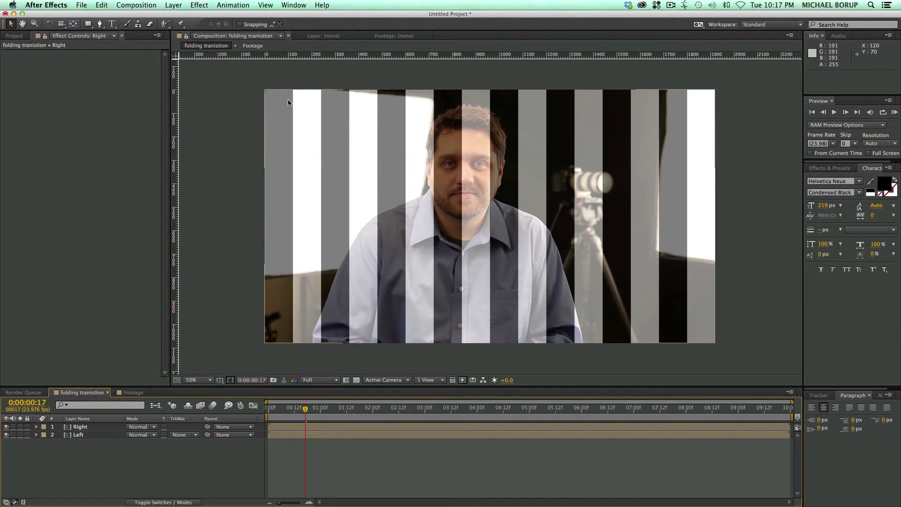
pyautogui.click(173, 5)
pyautogui.moveTo(180, 16)
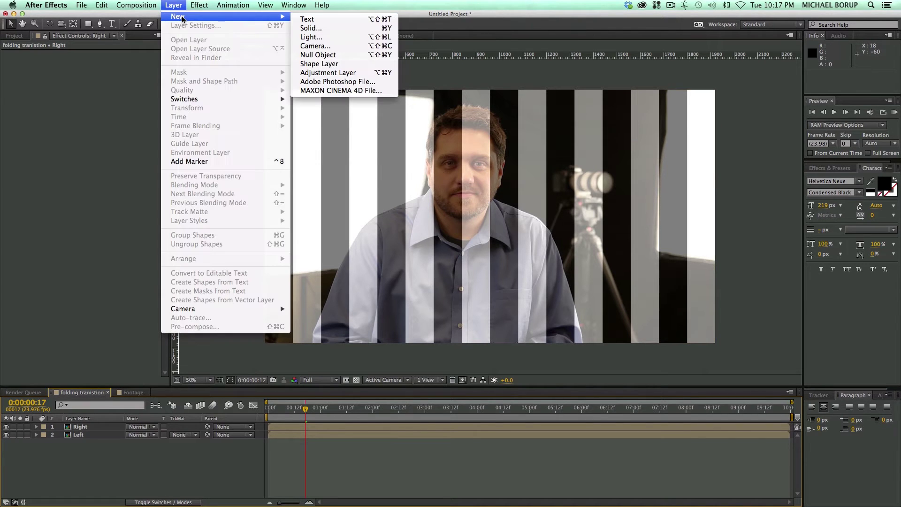
pyautogui.click(310, 28)
pyautogui.click(231, 146)
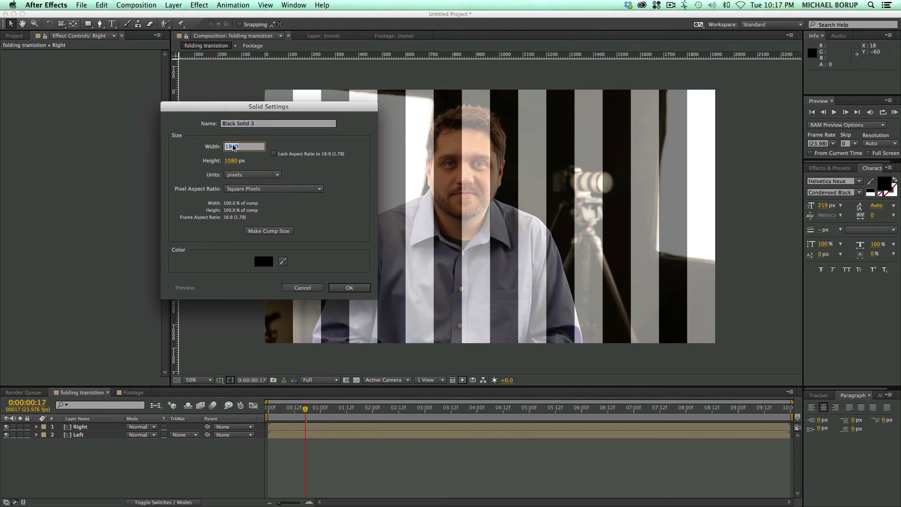
pyautogui.write('1080')
pyautogui.click(232, 161)
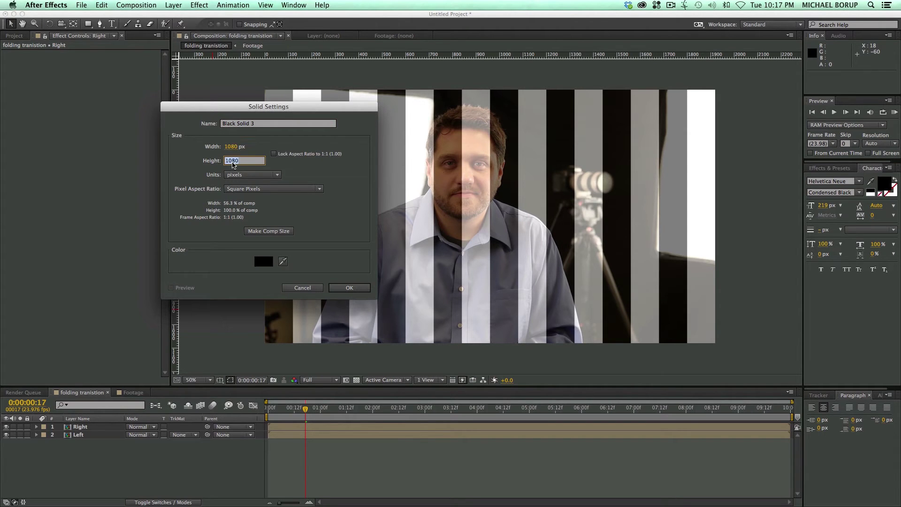
pyautogui.write('40')
pyautogui.press('BackSpace')
pyautogui.write('80')
pyautogui.click(358, 287)
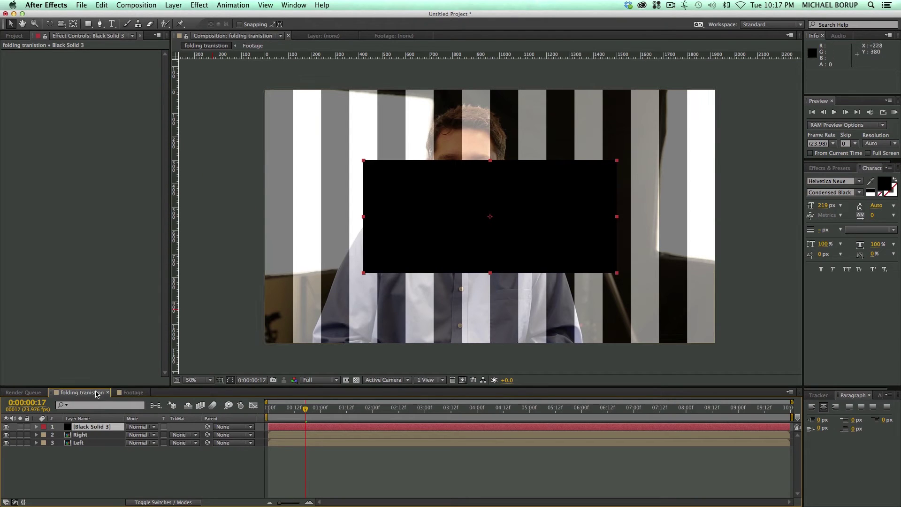
# Step: Rotate Black Solid 3 to 90° and apply a Gradient Ramp to it
pyautogui.press('r')
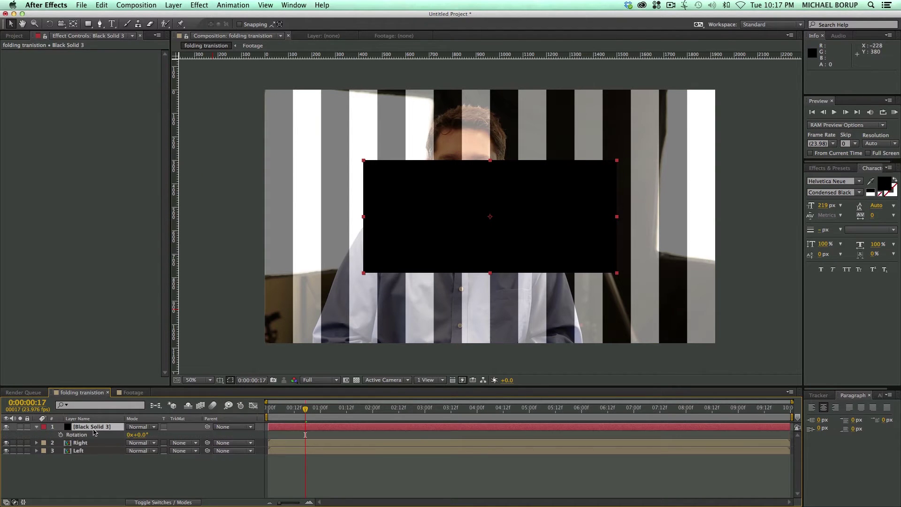
pyautogui.click(144, 434)
pyautogui.write('90')
pyautogui.press('Return')
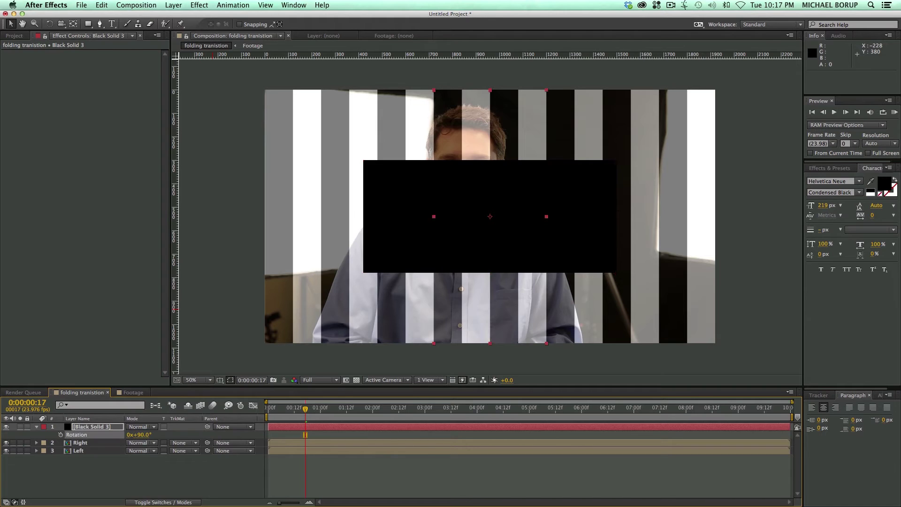
pyautogui.click(207, 6)
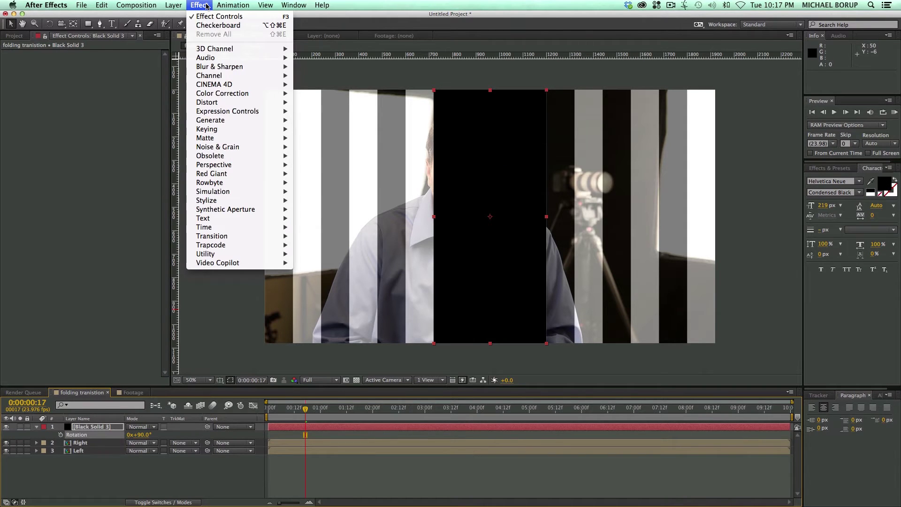
pyautogui.moveTo(222, 122)
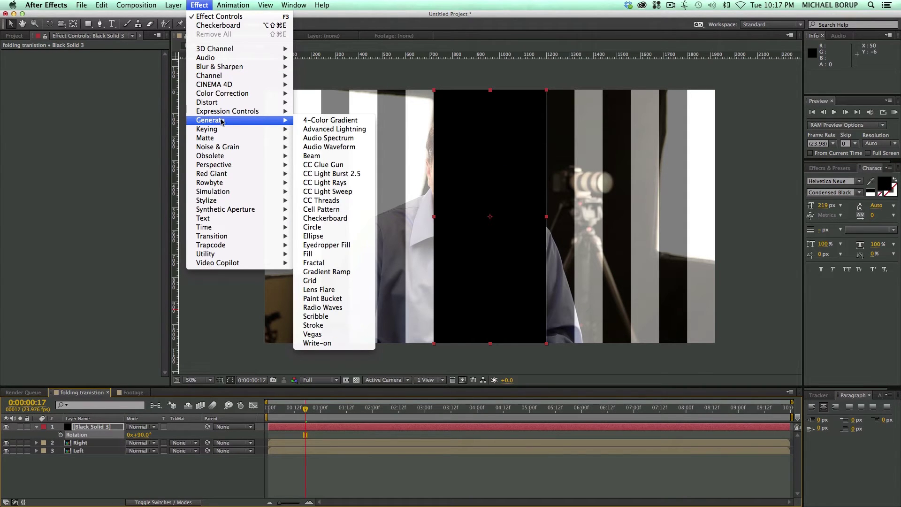
pyautogui.click(334, 272)
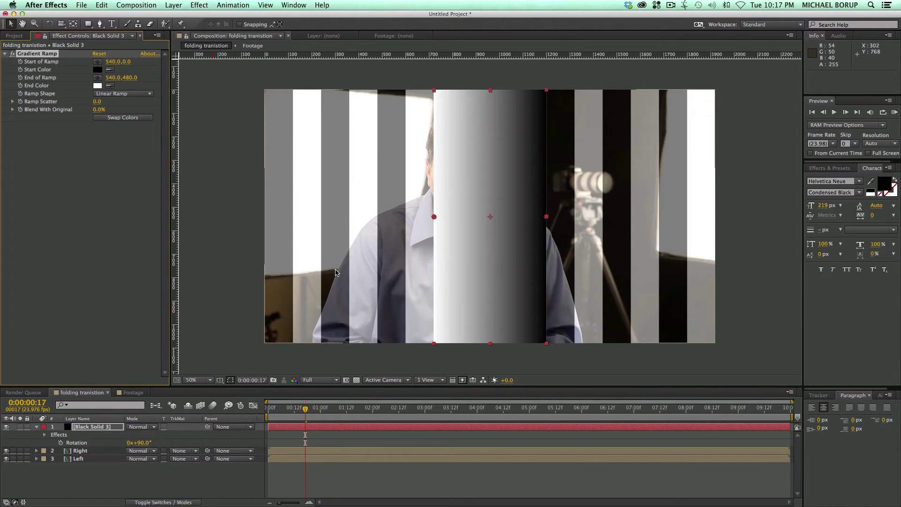
# Step: Duplicate the gradient solid, set the copy's rotation to -90 and shift it +480 px in X
pyautogui.click(109, 428)
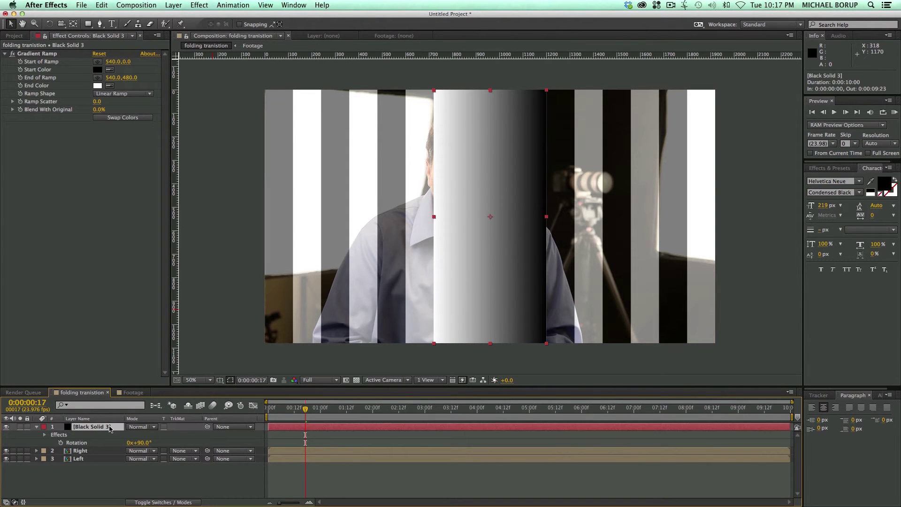
pyautogui.press('super+d')
pyautogui.press('r')
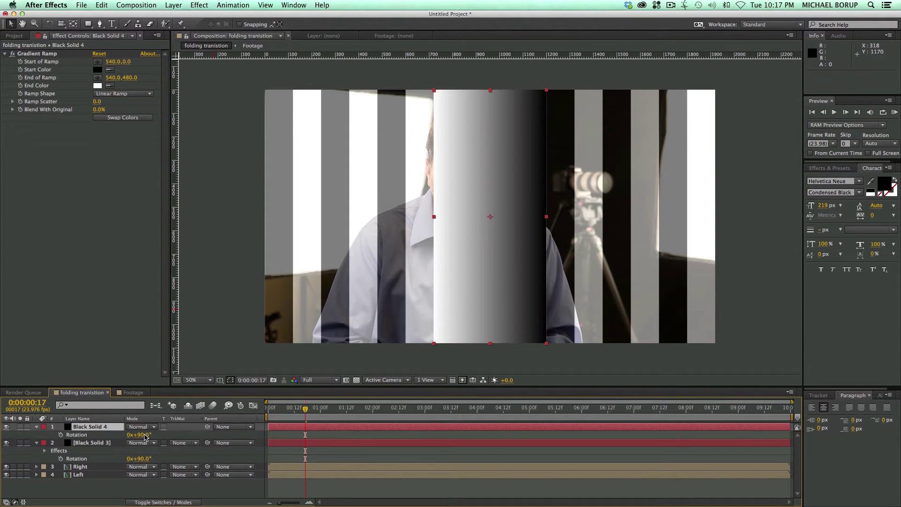
pyautogui.click(143, 435)
pyautogui.write('-90')
pyautogui.press('Return')
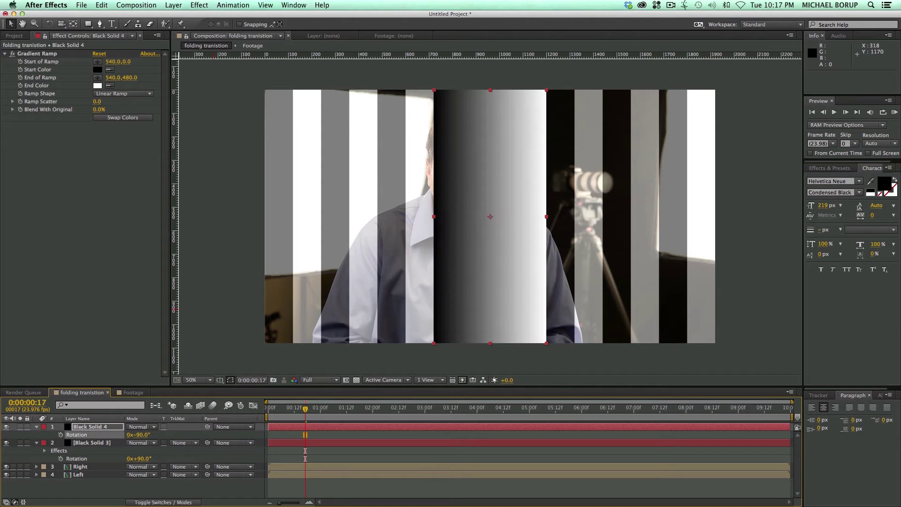
pyautogui.press('p')
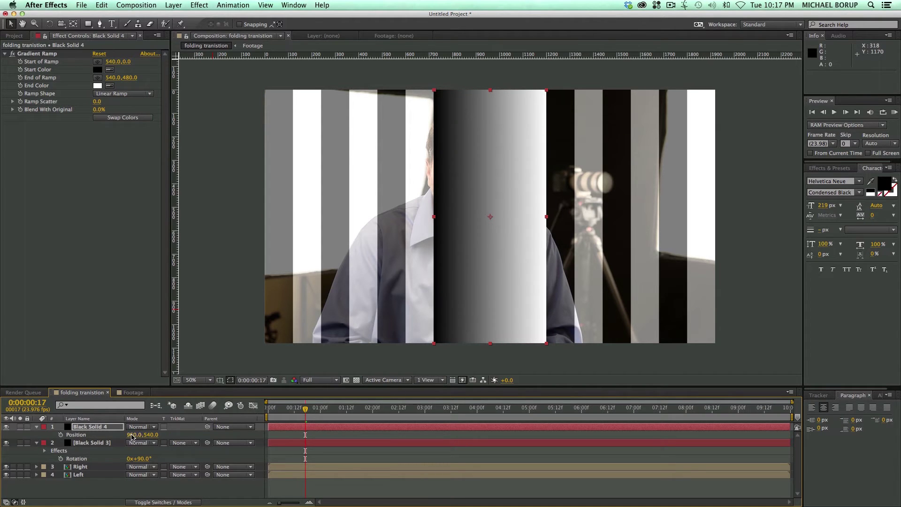
pyautogui.click(132, 435)
pyautogui.write('+480')
pyautogui.press('Return')
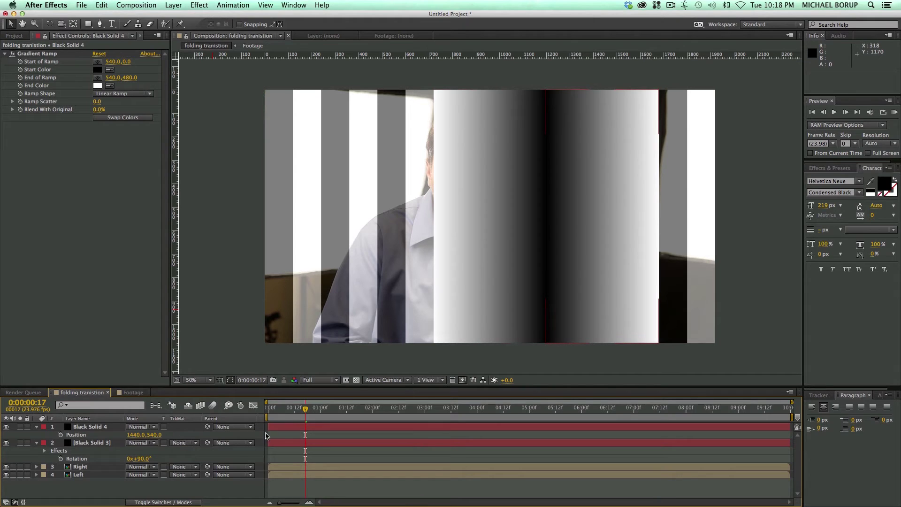
# Step: Move both gradient strips, Black Solid 3 and 4, further to the right
pyautogui.click(107, 426)
pyautogui.keyDown('shift'); pyautogui.click(104, 442); pyautogui.keyUp('shift')
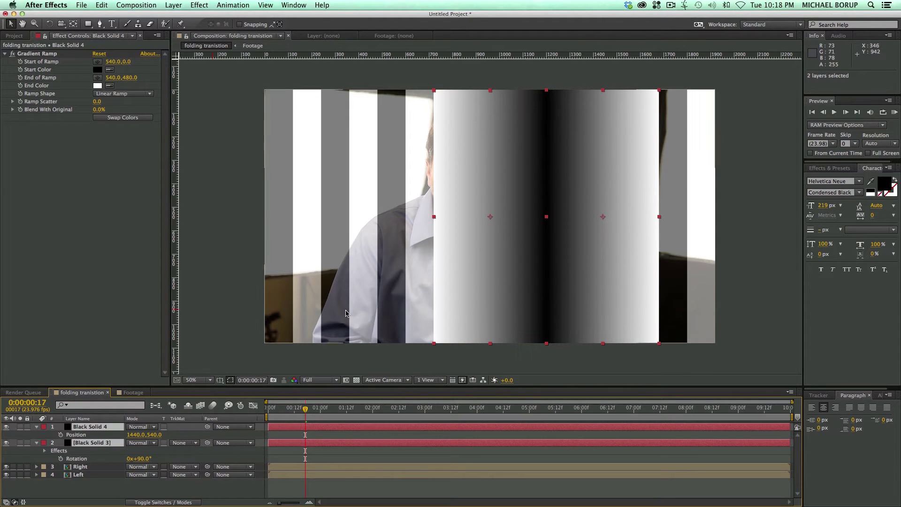
pyautogui.moveTo(475, 258); pyautogui.dragTo(531, 255)
pyautogui.press('p')
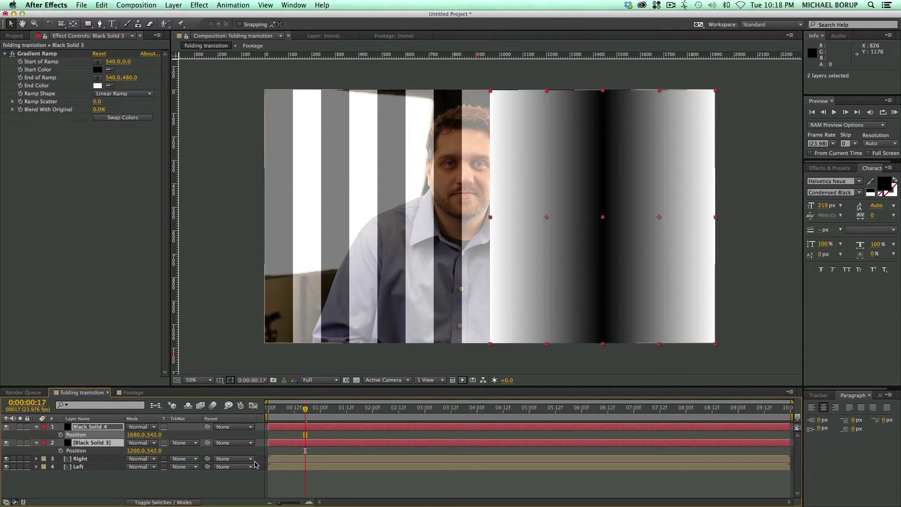
# Step: Duplicate both strips, slide the copies 800 px left, and select all four solids
pyautogui.moveTo(316, 483); pyautogui.dragTo(296, 428)
pyautogui.hotkey('ctrl', 'd')
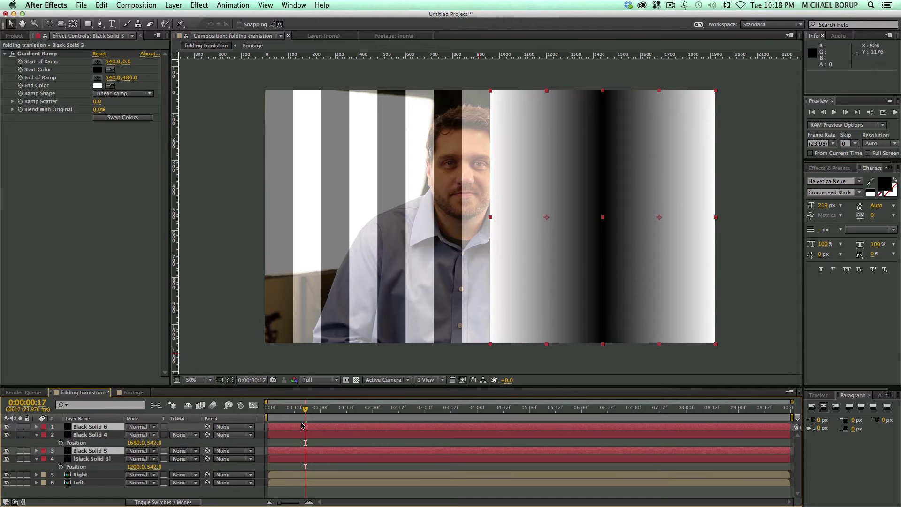
pyautogui.moveTo(579, 253); pyautogui.dragTo(353, 259)
pyautogui.hotkey('alt', 'shift', 'p')
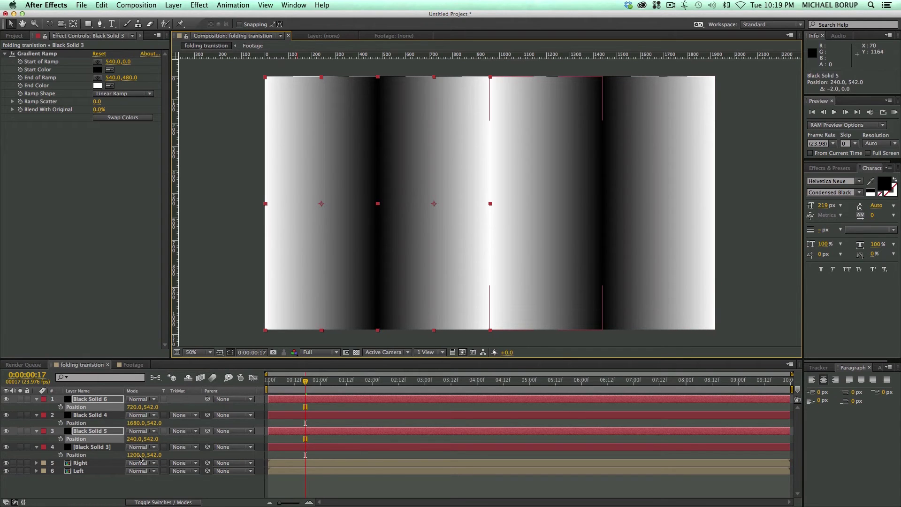
pyautogui.click(356, 474)
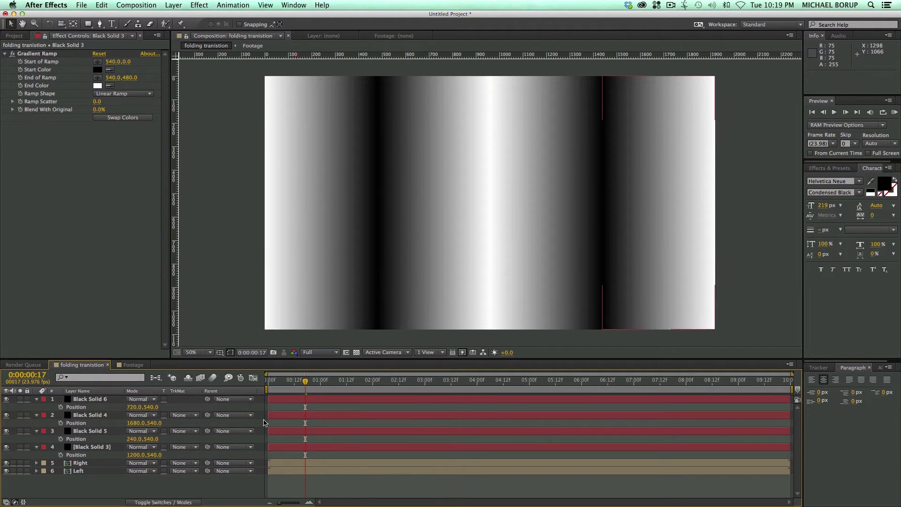
pyautogui.click(103, 400)
pyautogui.keyDown('shift'); pyautogui.click(112, 447); pyautogui.keyUp('shift')
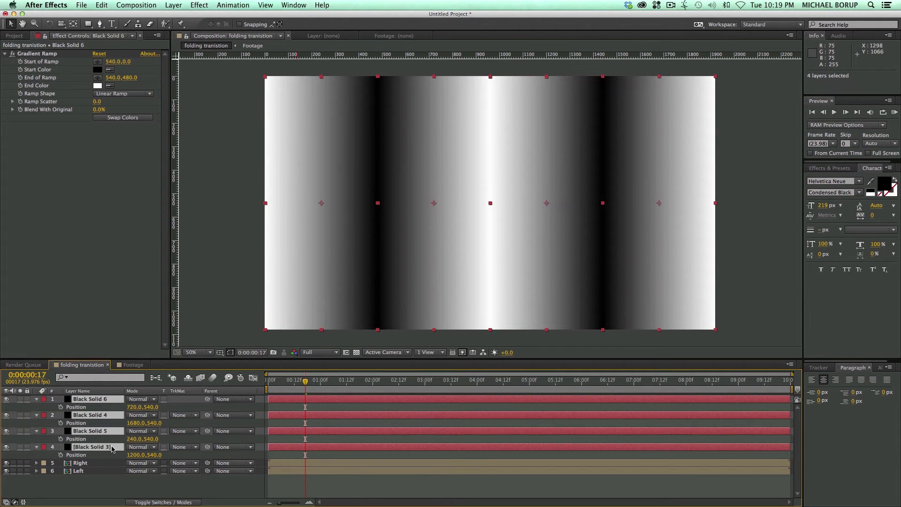
# Step: Pre-compose the four gradient solids as Gradiant and open the precomp
pyautogui.press('super+shift+c')
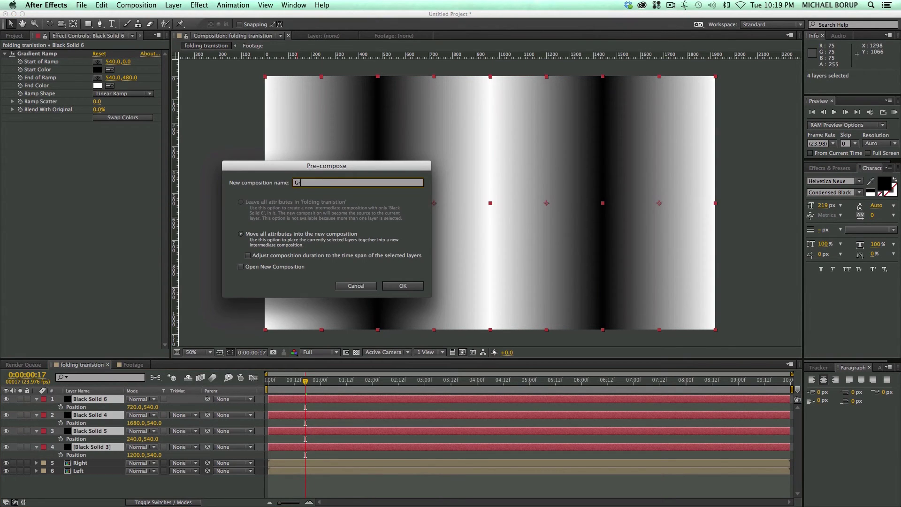
pyautogui.write('t')
pyautogui.press('Return')
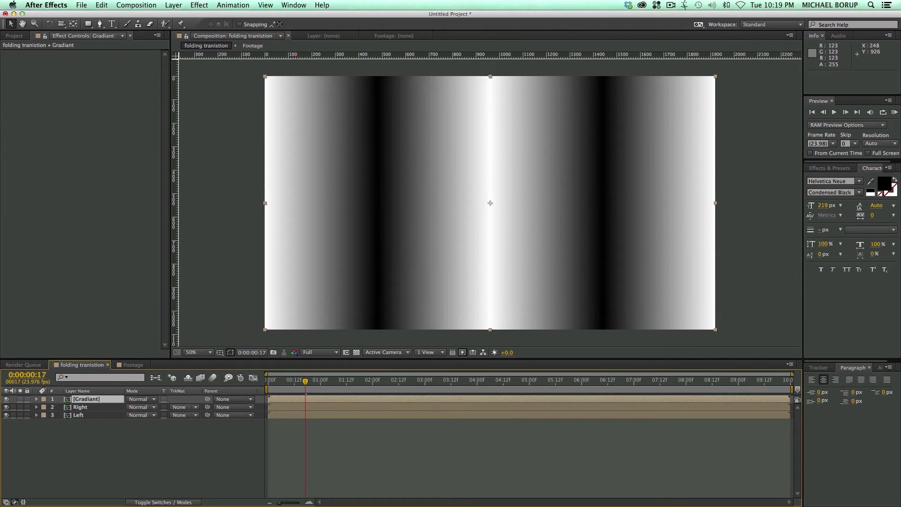
pyautogui.doubleClick(291, 399)
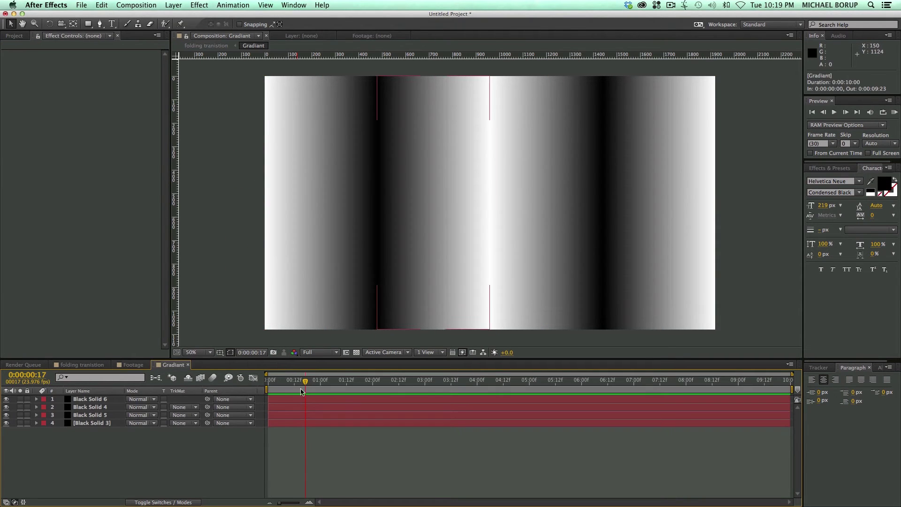
# Step: Add an adjustment layer with Motion Tile at Tile Width 25 inside Gradiant
pyautogui.click(174, 5)
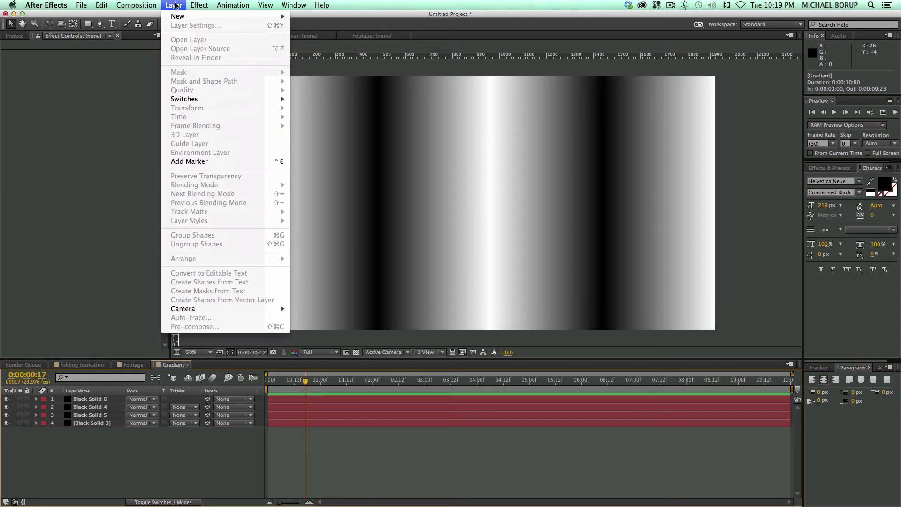
pyautogui.moveTo(188, 16)
pyautogui.click(340, 72)
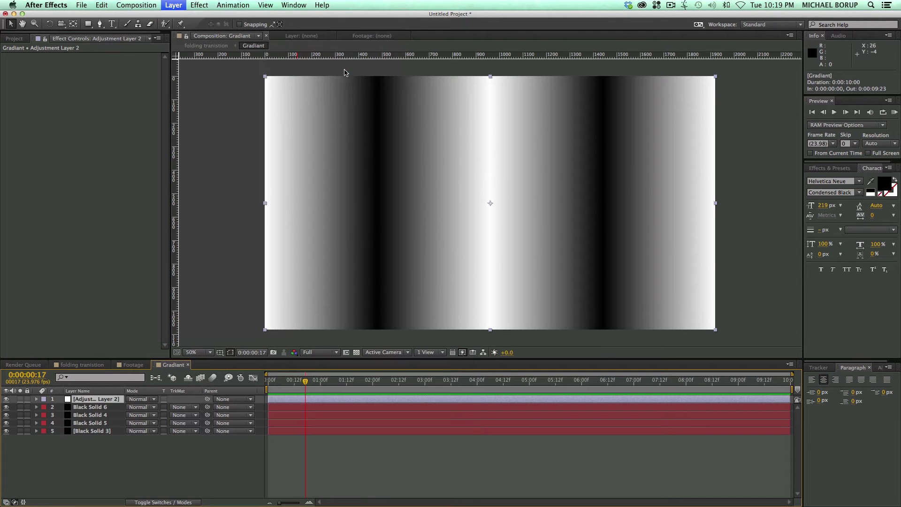
pyautogui.click(198, 5)
pyautogui.moveTo(217, 205)
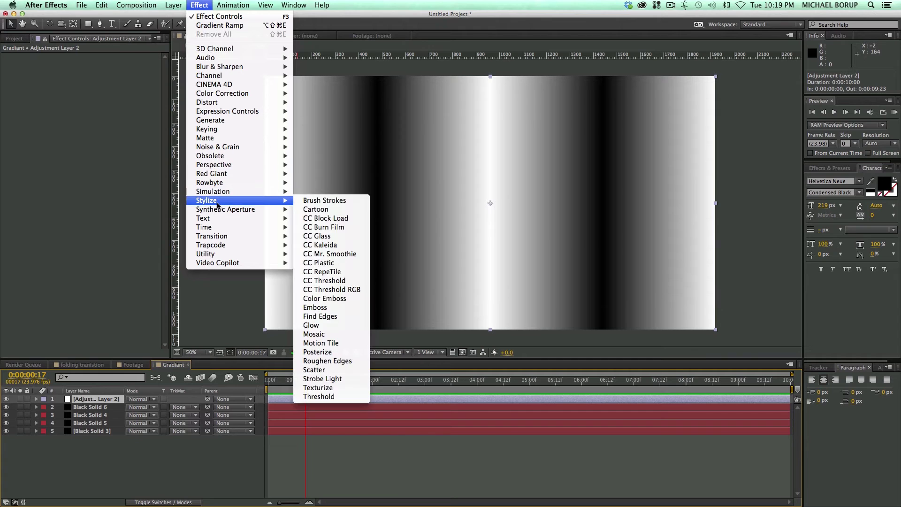
pyautogui.click(320, 343)
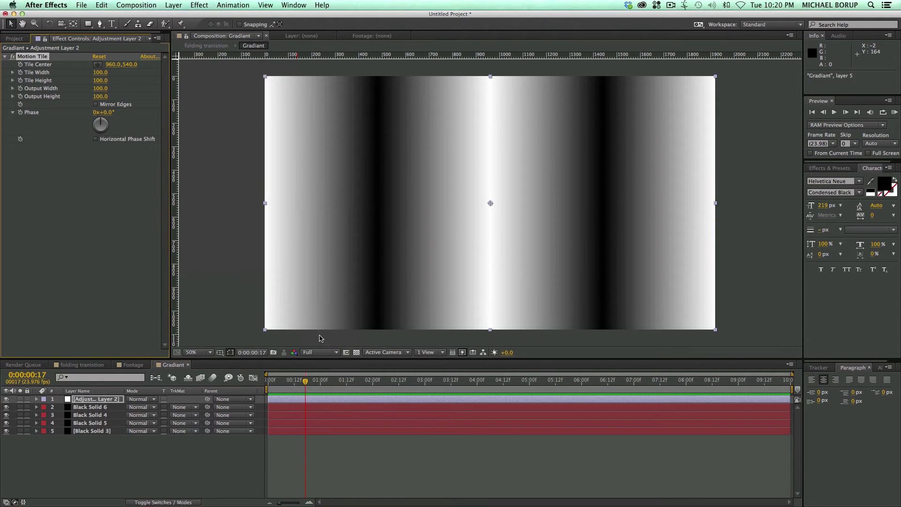
pyautogui.click(98, 72)
pyautogui.write('25')
pyautogui.press('Return')
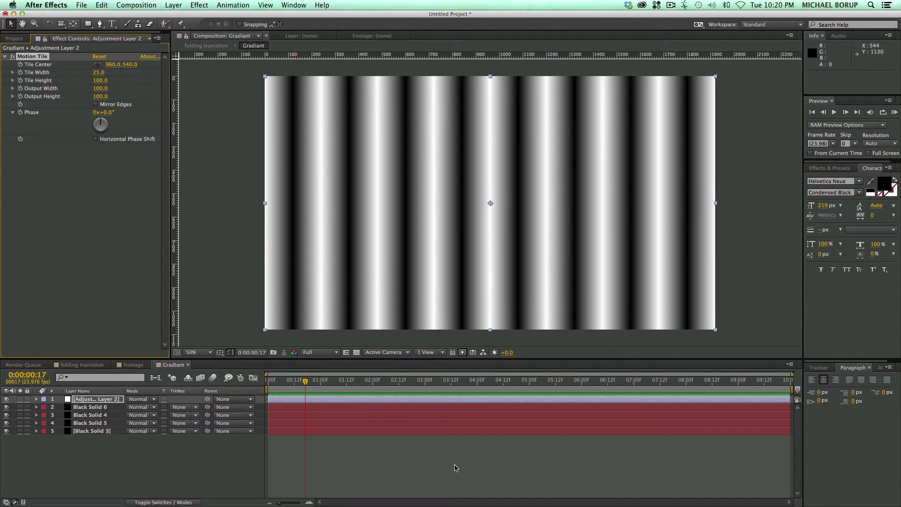
pyautogui.click(436, 465)
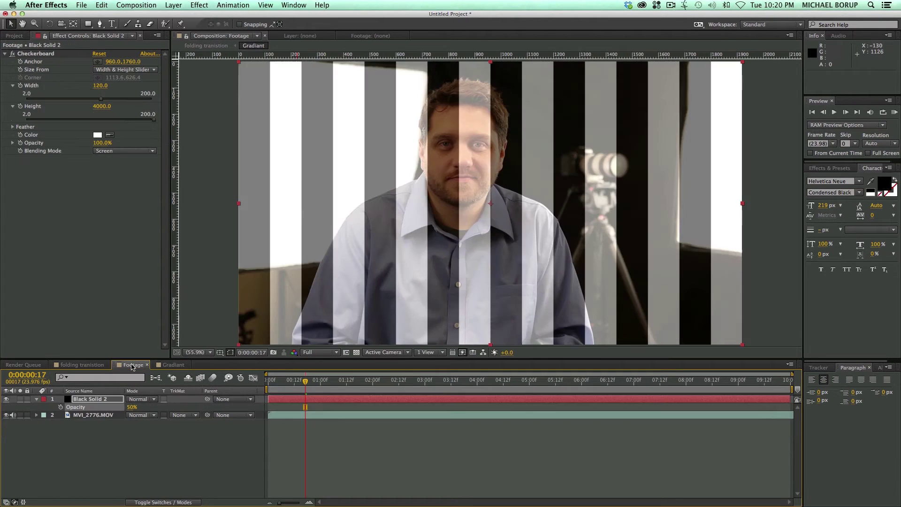
# Step: Back in the transition comp, hide Gradiant and move it below the Right and Left layers
pyautogui.click(77, 365)
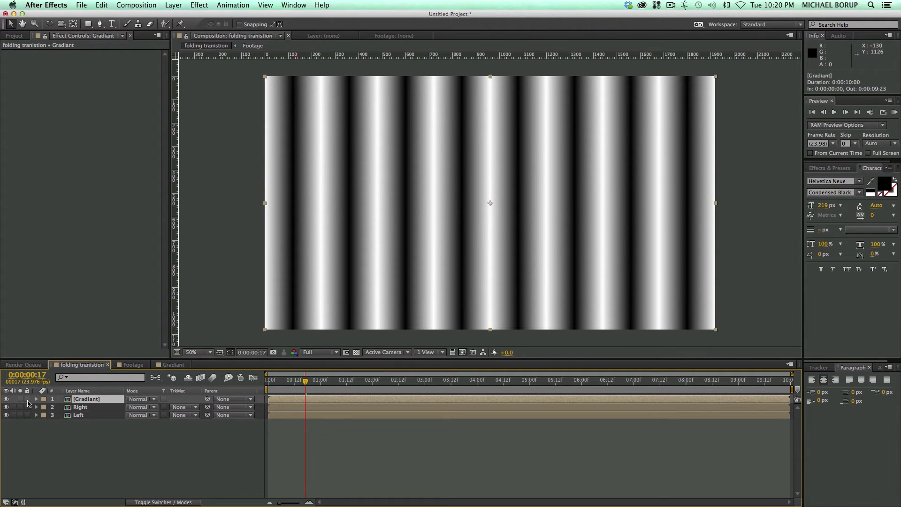
pyautogui.click(6, 399)
pyautogui.moveTo(112, 402); pyautogui.dragTo(111, 430)
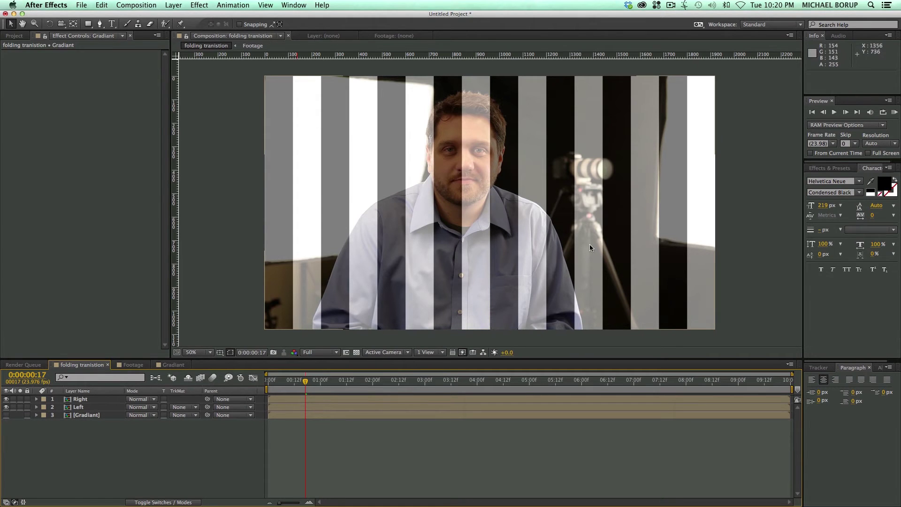
pyautogui.click(86, 400)
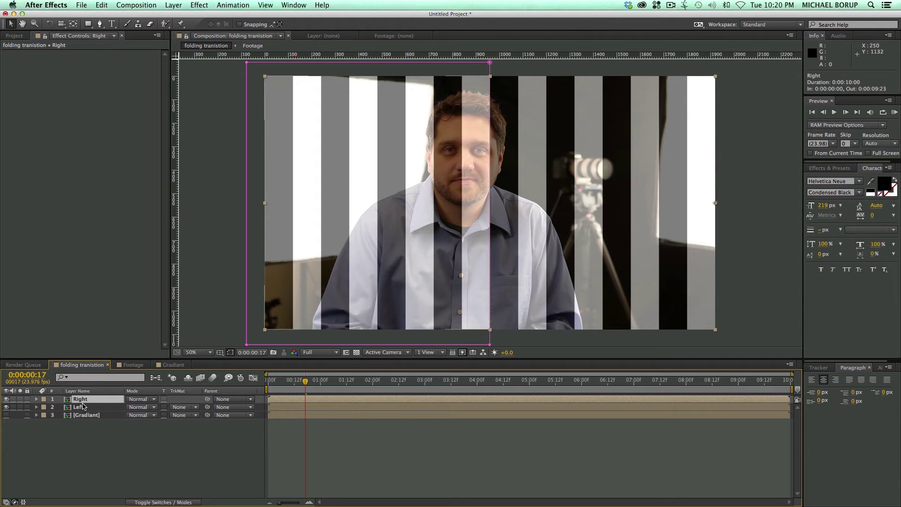
pyautogui.click(78, 407)
pyautogui.click(82, 399)
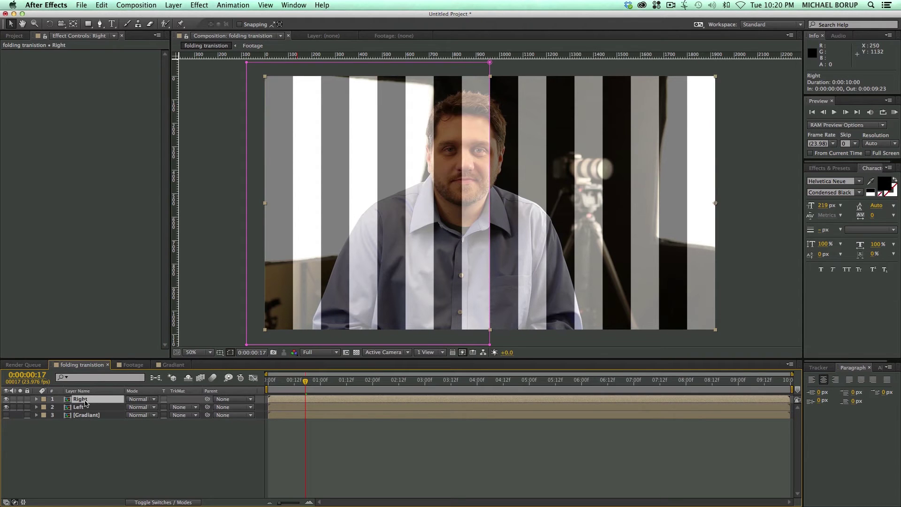
# Step: Apply Displacement Map to the Right layer and hide the Left layer
pyautogui.click(198, 4)
pyautogui.moveTo(237, 121)
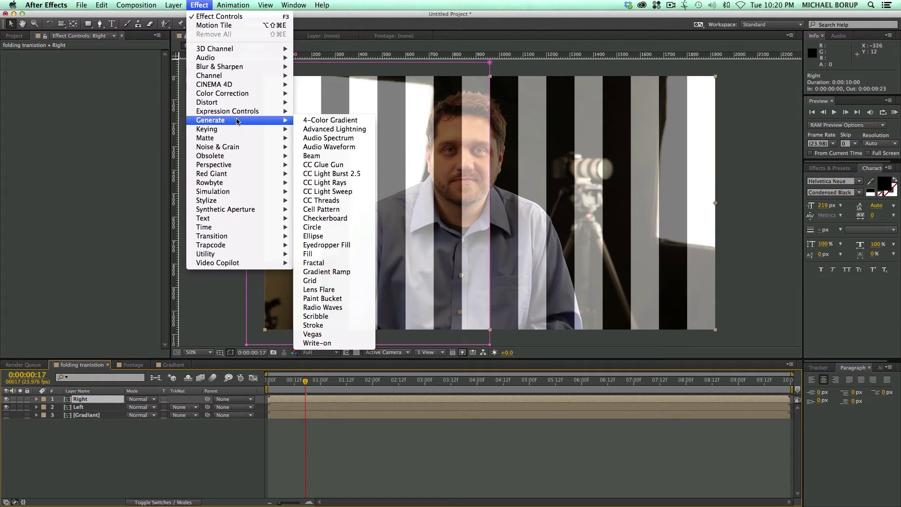
pyautogui.moveTo(234, 103)
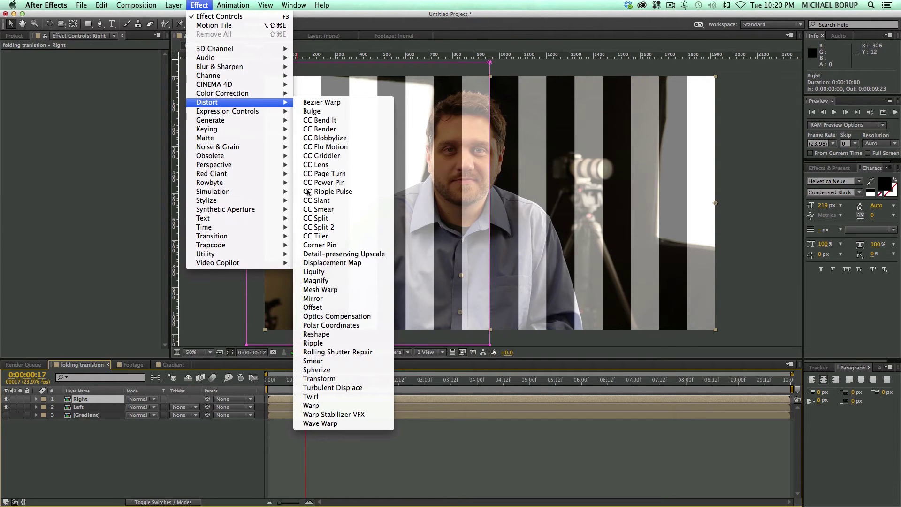
pyautogui.click(347, 263)
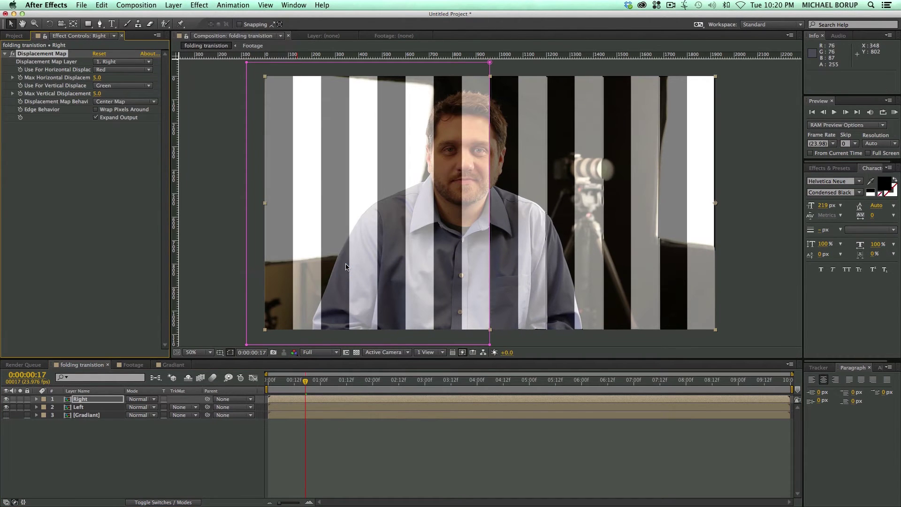
pyautogui.click(5, 407)
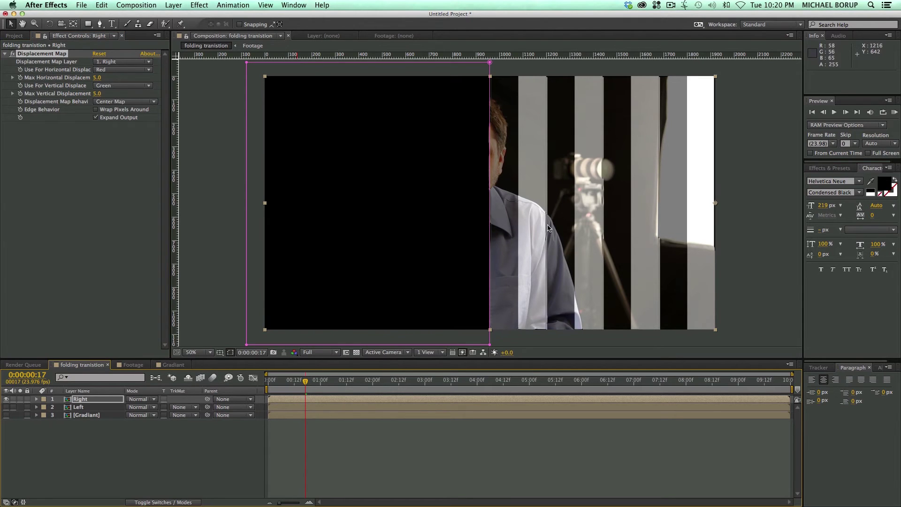
pyautogui.click(90, 448)
pyautogui.click(102, 399)
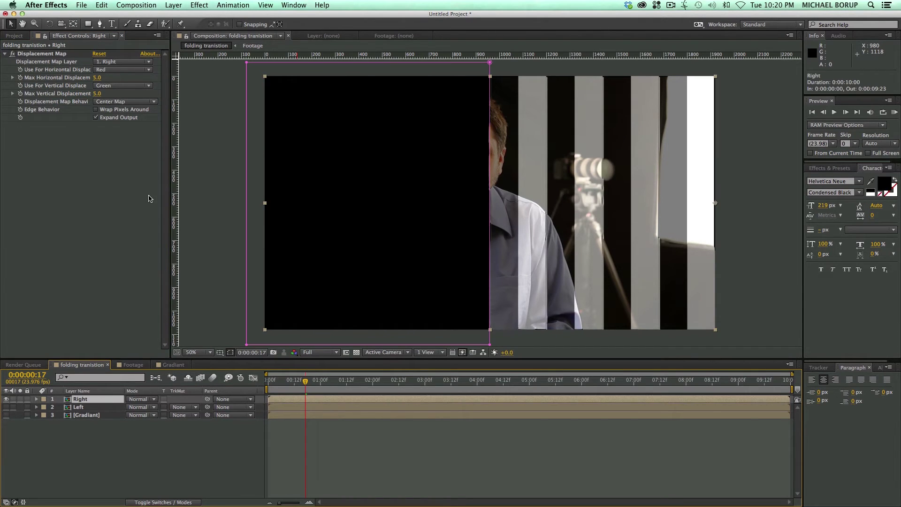
# Step: Set the map layer to Gradiant, Max Horizontal Displacement 0 and Max Vertical Displacement 100
pyautogui.click(116, 62)
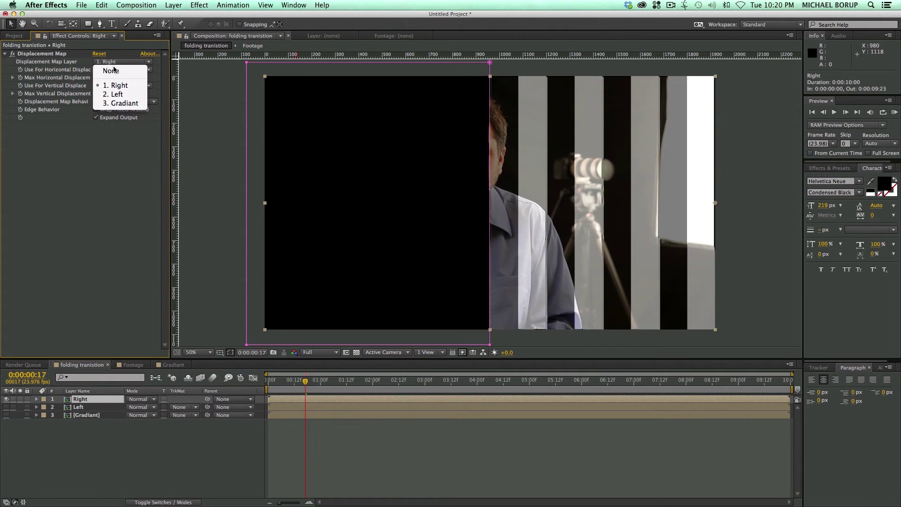
pyautogui.click(118, 103)
pyautogui.click(97, 78)
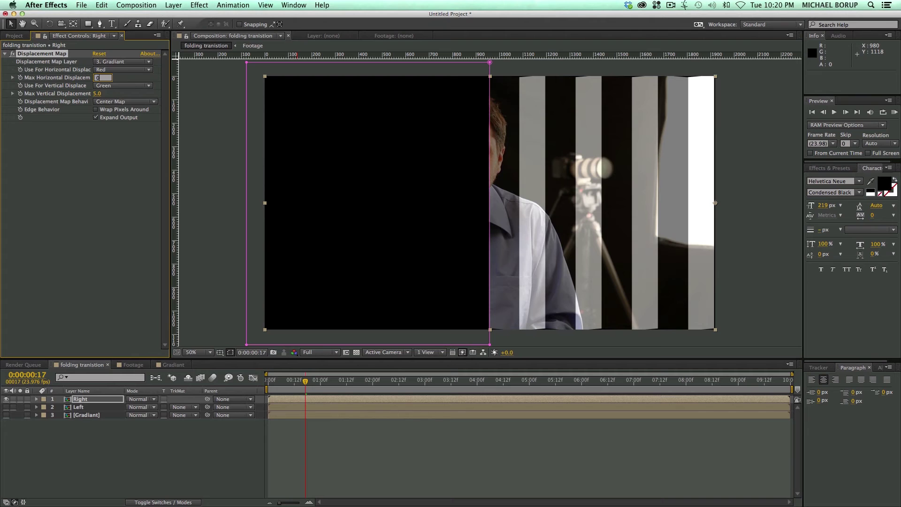
pyautogui.write('0')
pyautogui.press('Return')
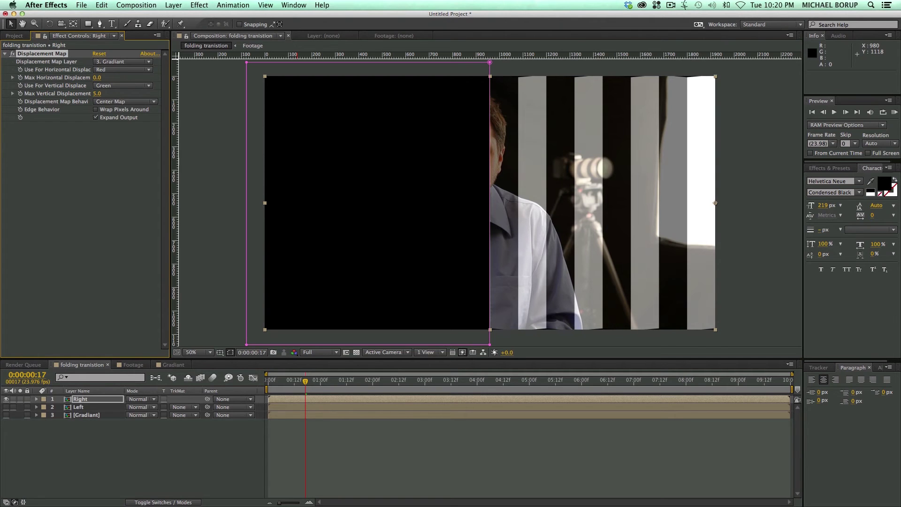
pyautogui.click(97, 94)
pyautogui.write('50')
pyautogui.press('Return')
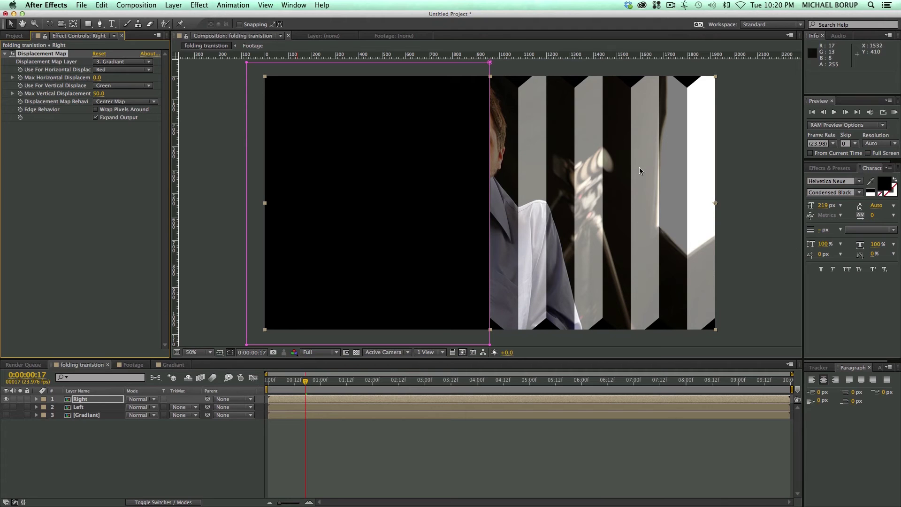
pyautogui.click(204, 112)
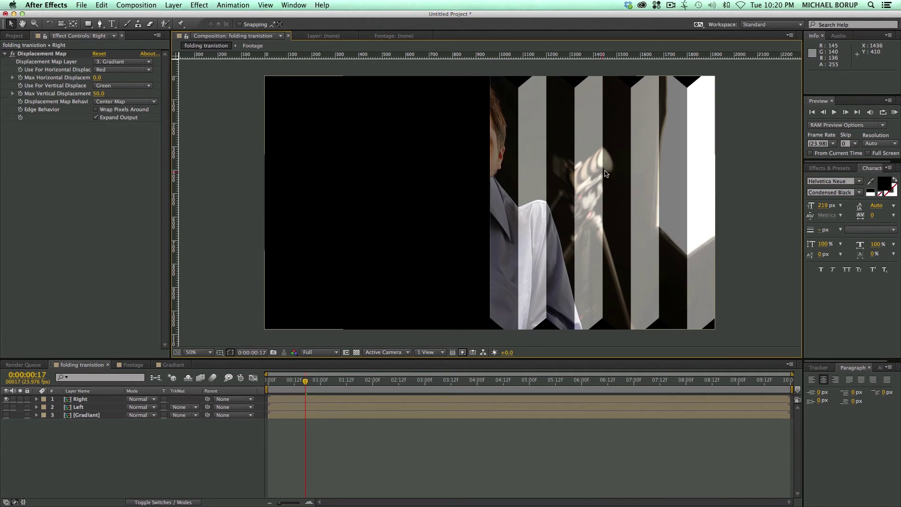
pyautogui.click(98, 93)
pyautogui.write('10')
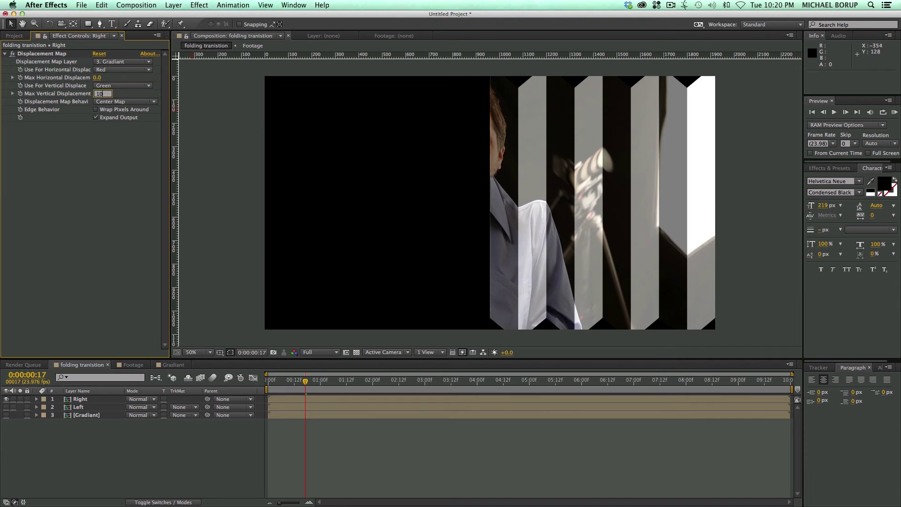
pyautogui.write('0')
pyautogui.press('Return')
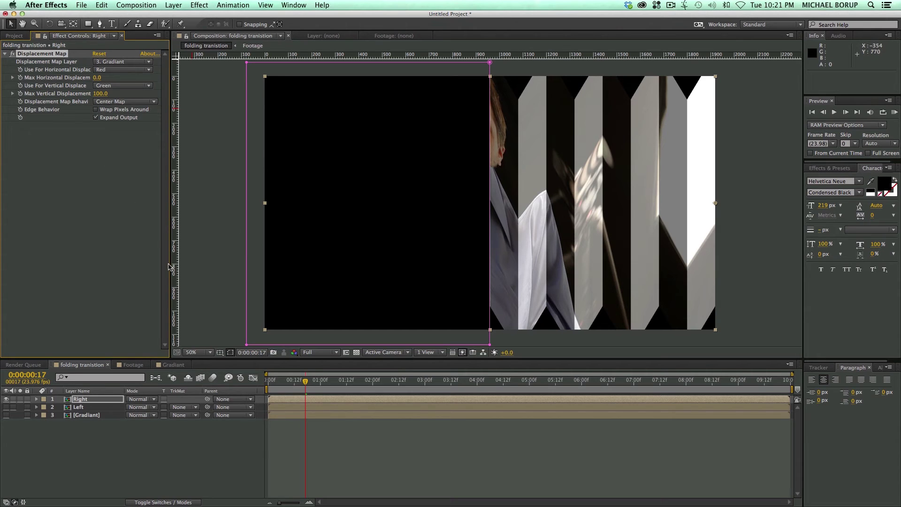
# Step: Briefly show the Left layer to check it, hide it again, and reselect Right
pyautogui.click(83, 408)
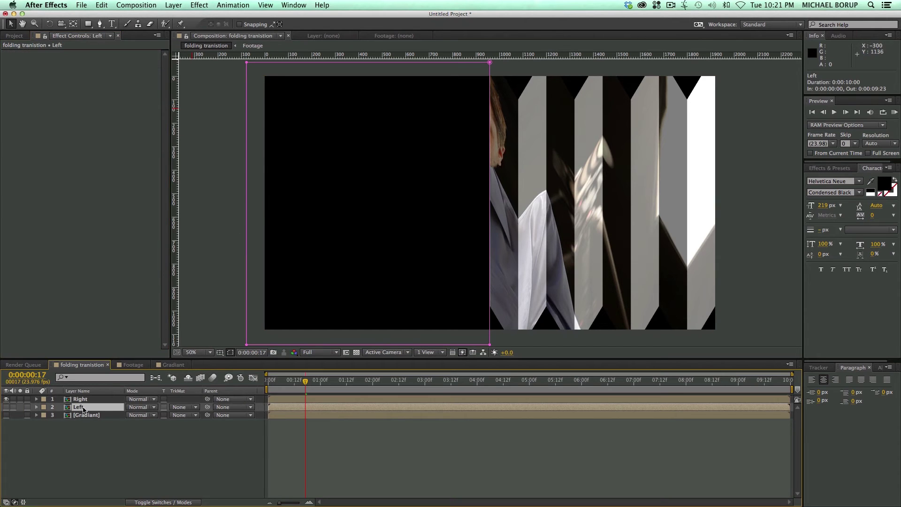
pyautogui.click(7, 407)
pyautogui.click(6, 407)
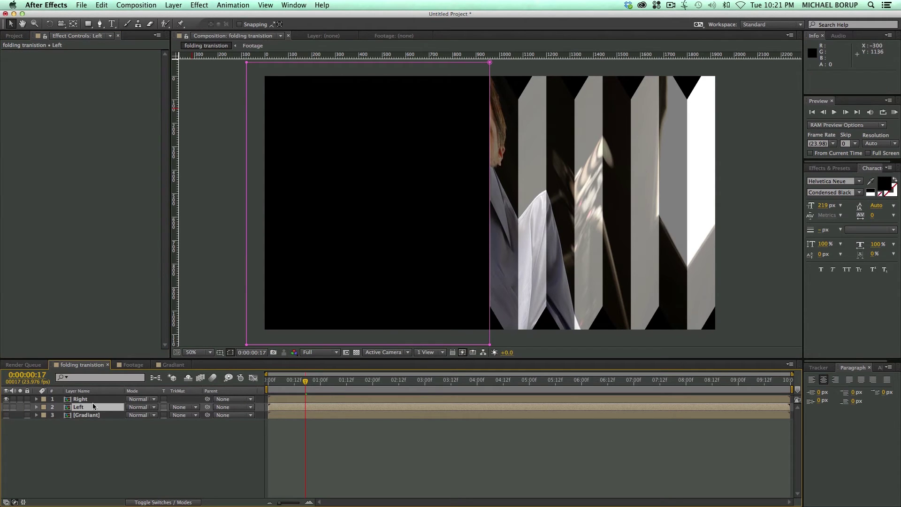
pyautogui.click(92, 400)
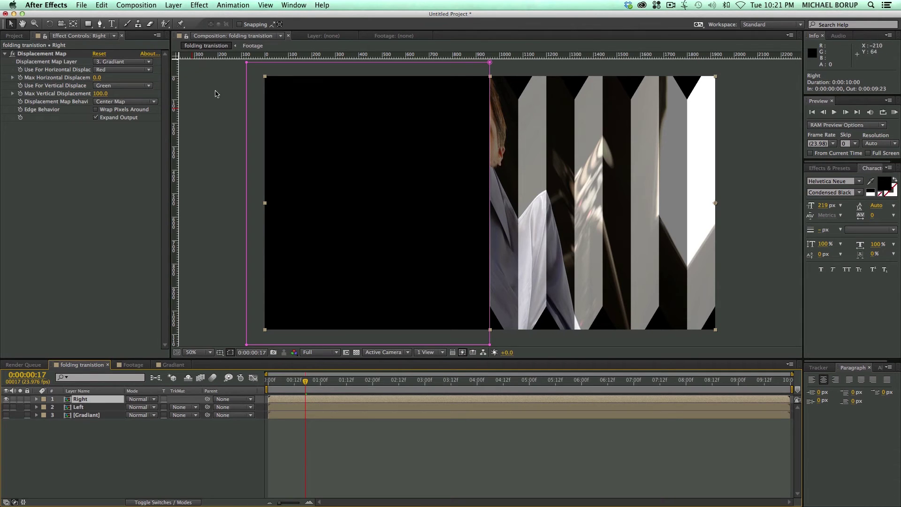
# Step: Create a new Null Object layer and rename it Control
pyautogui.click(172, 6)
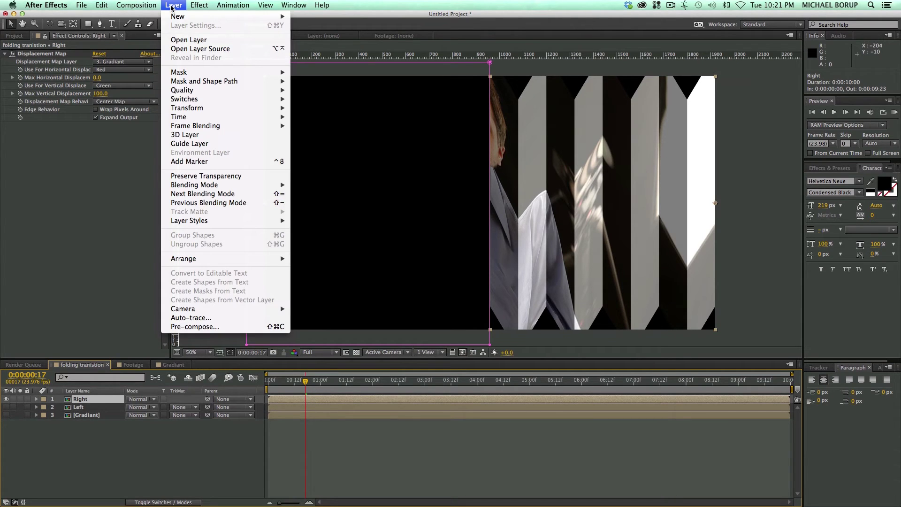
pyautogui.moveTo(173, 16)
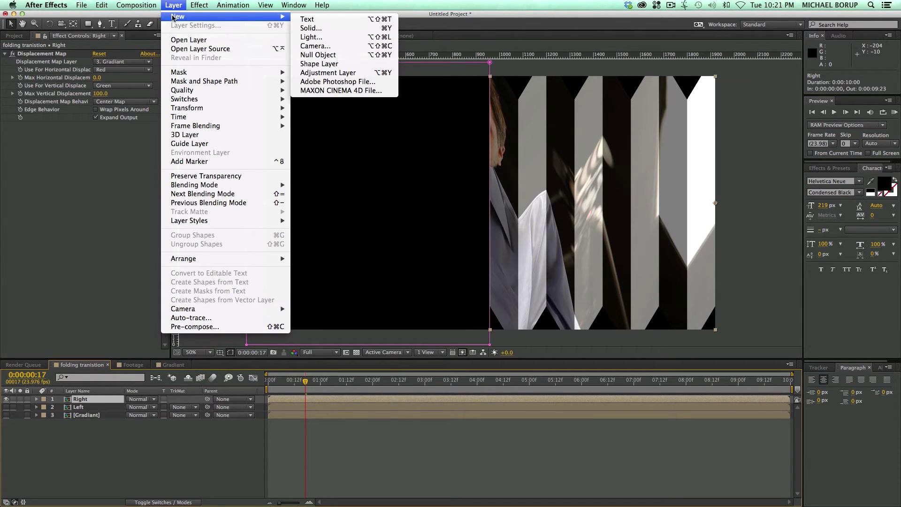
pyautogui.click(339, 53)
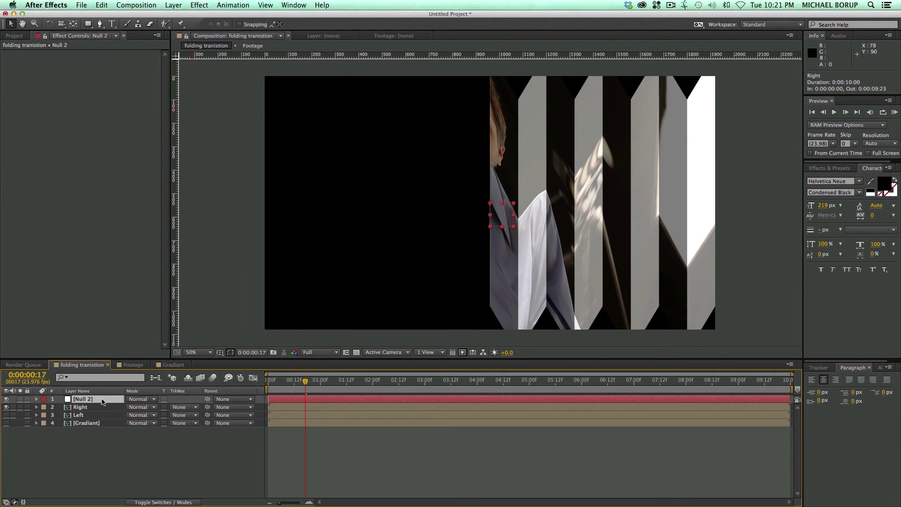
pyautogui.press('Return')
pyautogui.write('C')
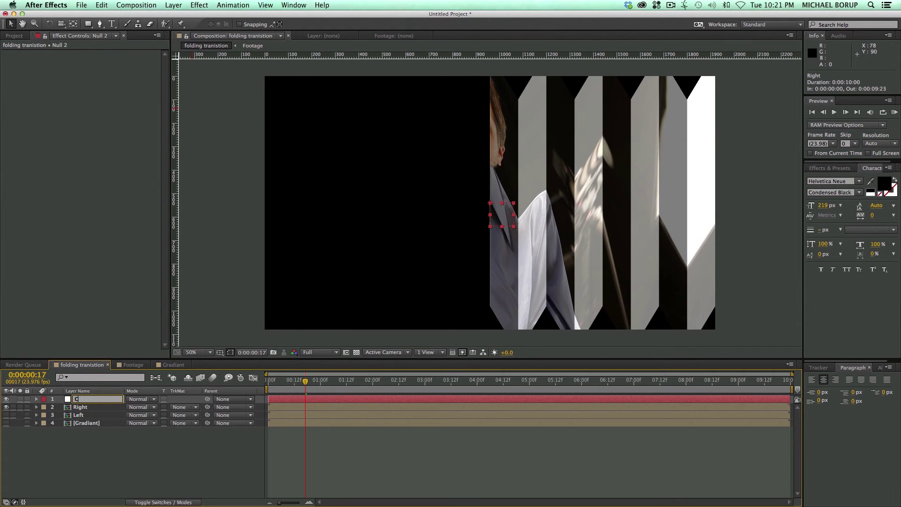
pyautogui.write('ontrol')
pyautogui.press('Return')
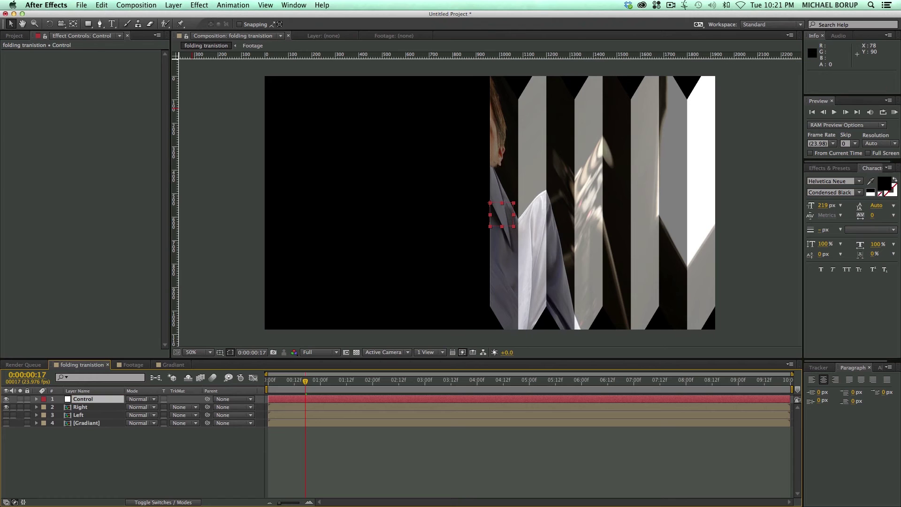
# Step: Apply a Slider Control effect to Control and expose its Slider value in the timeline
pyautogui.click(201, 6)
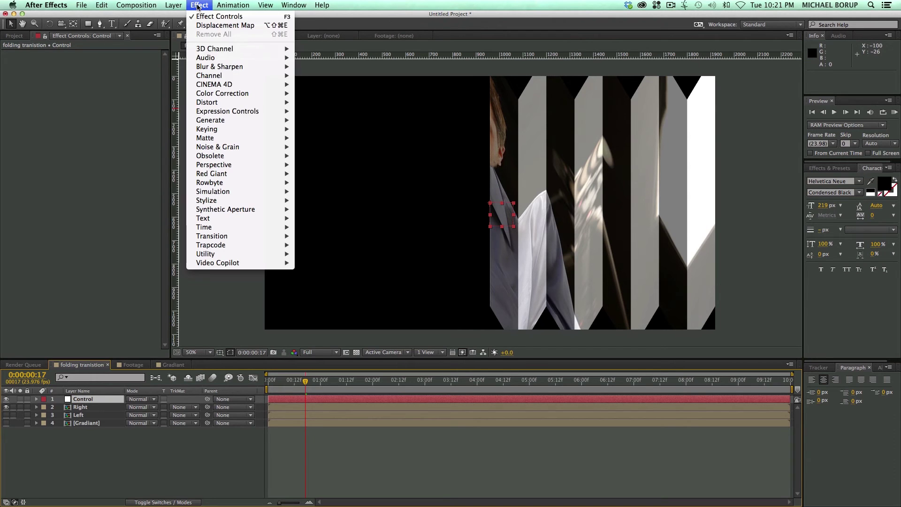
pyautogui.moveTo(230, 114)
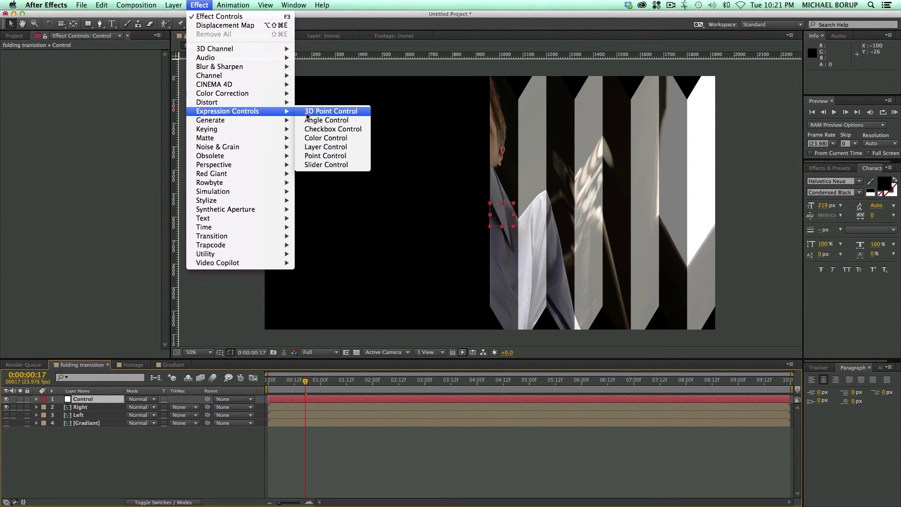
pyautogui.click(321, 161)
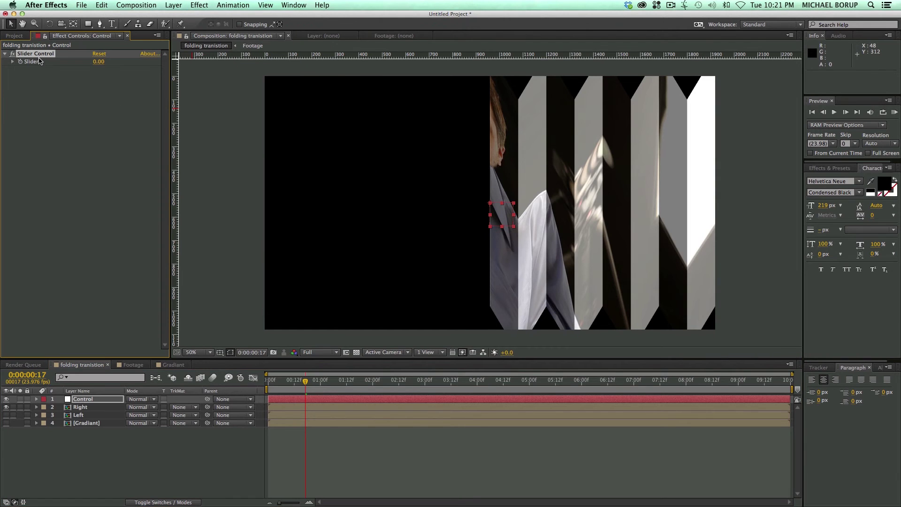
pyautogui.click(37, 402)
pyautogui.click(38, 399)
pyautogui.click(45, 407)
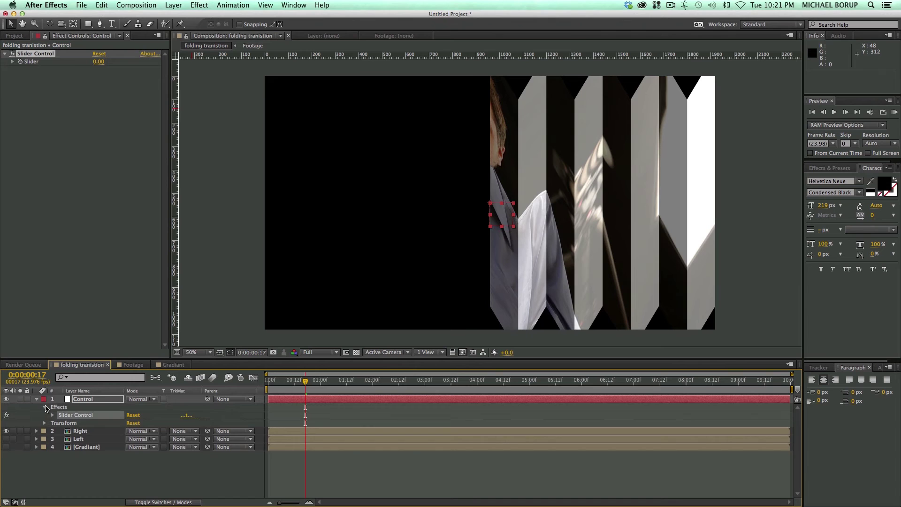
pyautogui.click(53, 415)
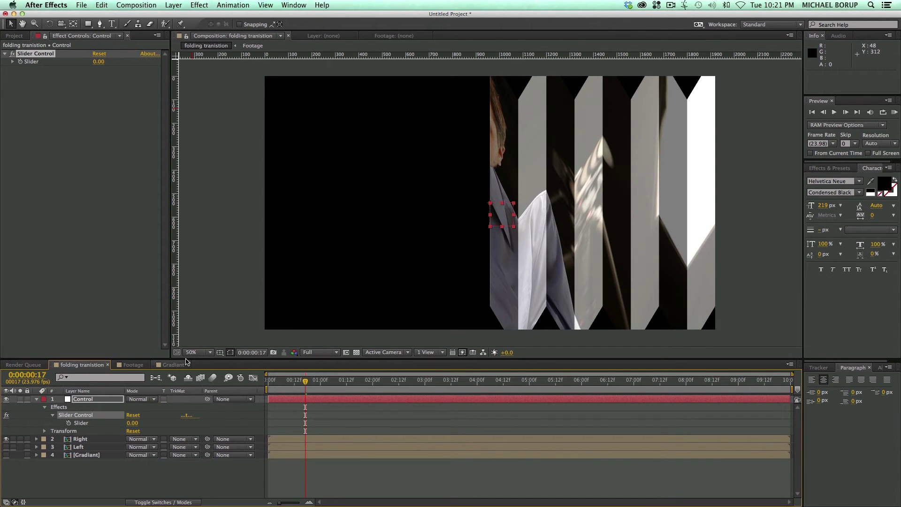
pyautogui.moveTo(187, 357); pyautogui.dragTo(117, 305)
# Step: Pick-whip Right's Max Vertical Displacement expression to the Control layer's Slider
pyautogui.click(39, 388)
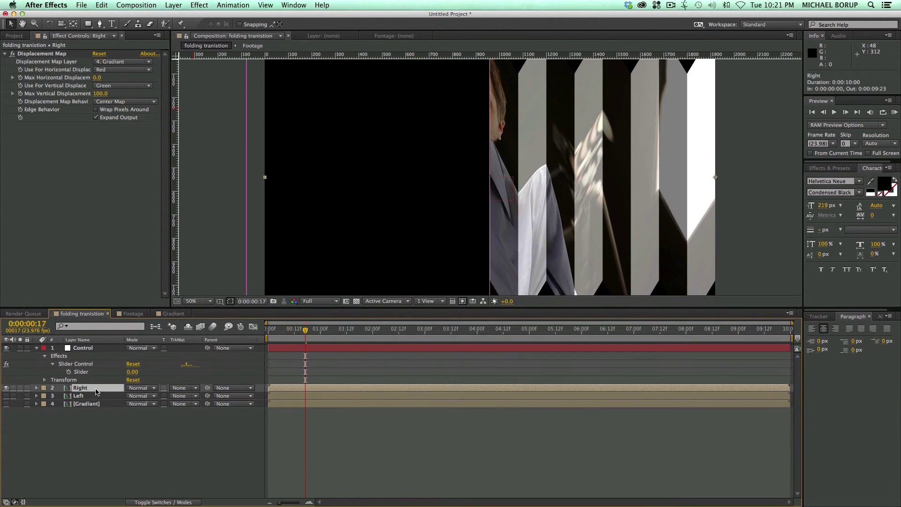
pyautogui.click(37, 388)
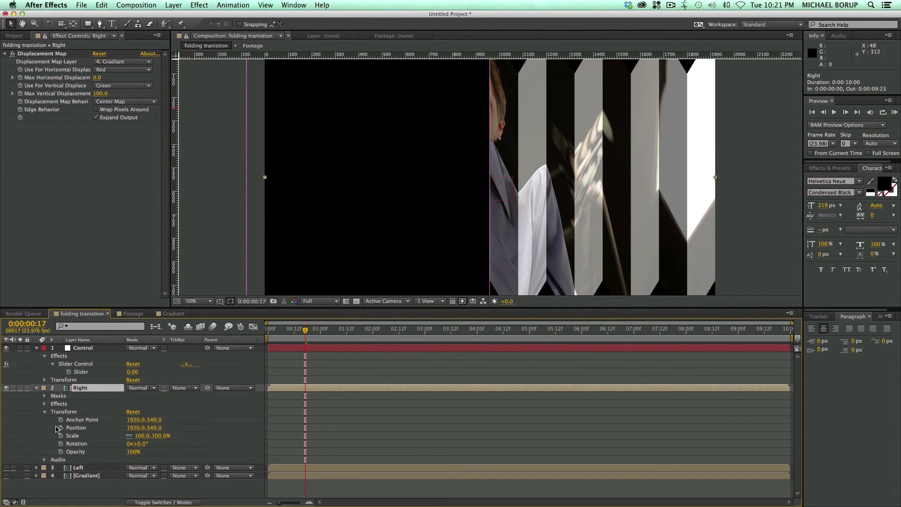
pyautogui.click(45, 412)
pyautogui.click(49, 404)
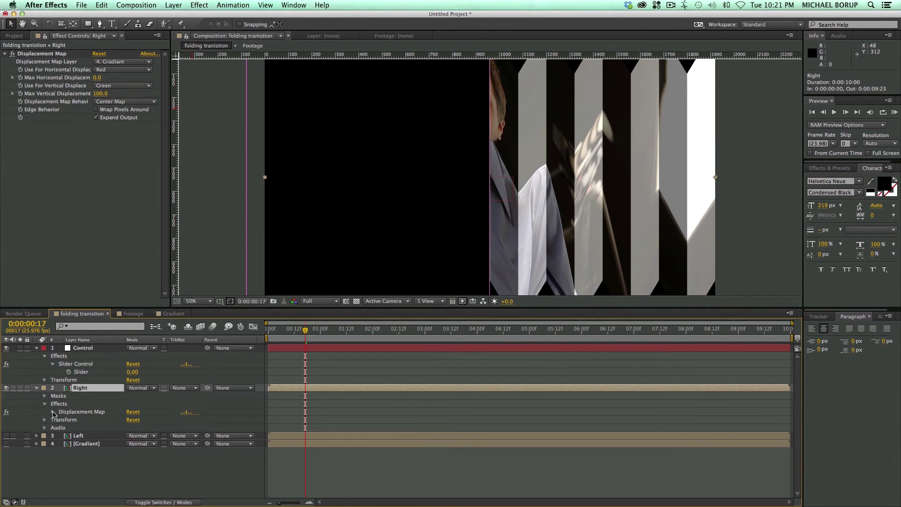
pyautogui.click(52, 412)
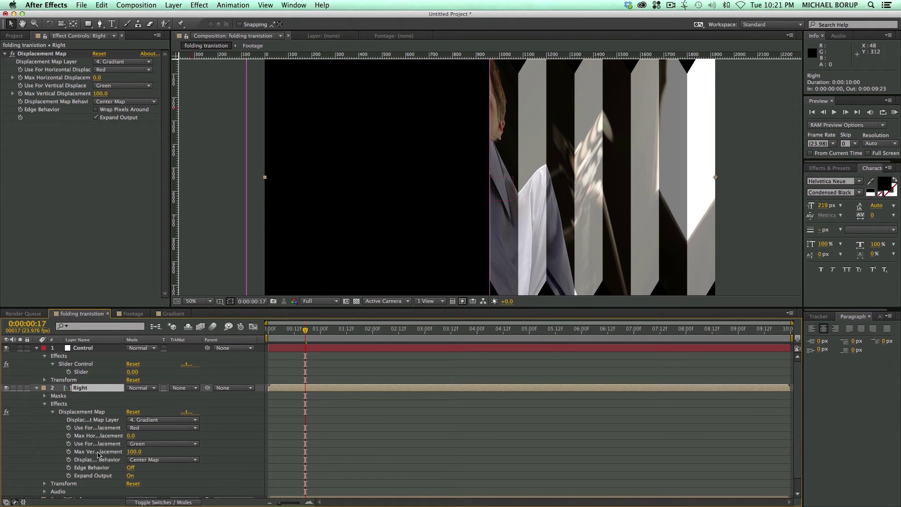
pyautogui.keyDown('alt'); pyautogui.click(69, 453); pyautogui.keyUp('alt')
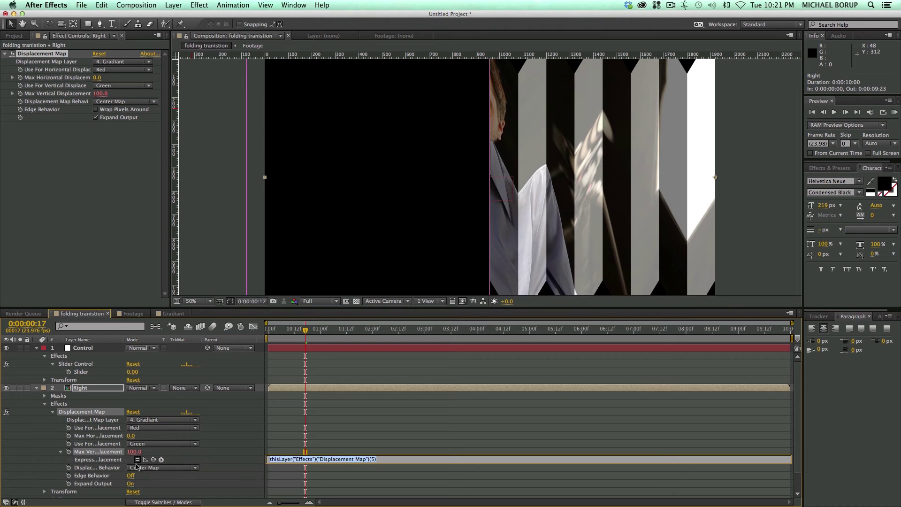
pyautogui.moveTo(154, 461); pyautogui.dragTo(80, 372)
pyautogui.click(345, 428)
# Step: Drag the Control Slider up to 100 and back to 0 to test the fold
pyautogui.click(142, 358)
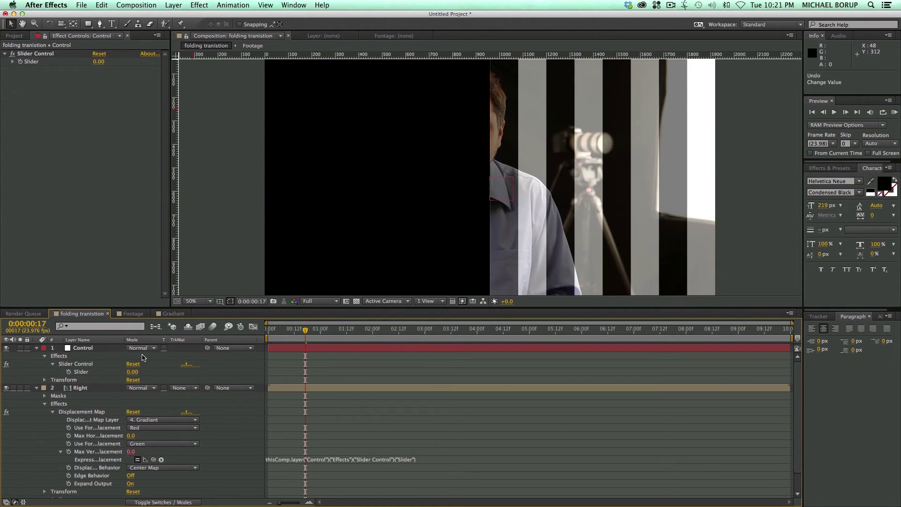
pyautogui.click(12, 62)
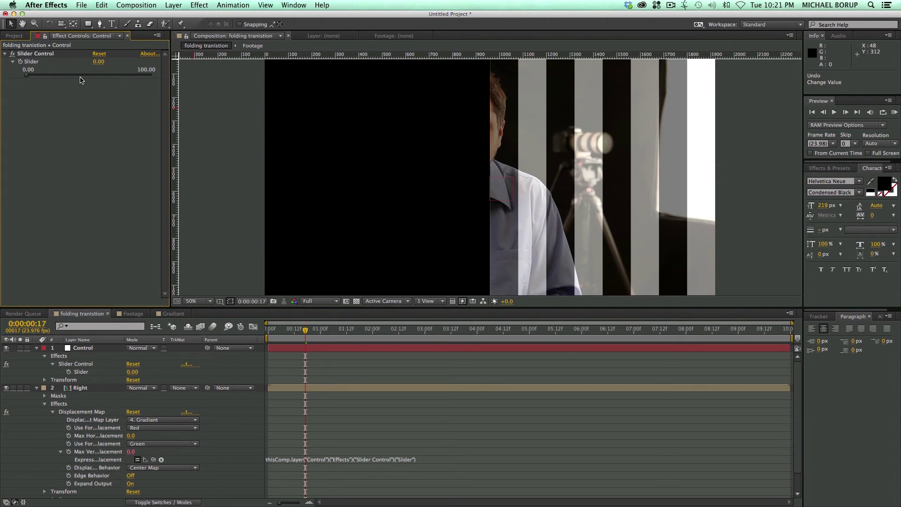
pyautogui.moveTo(56, 76); pyautogui.dragTo(159, 83)
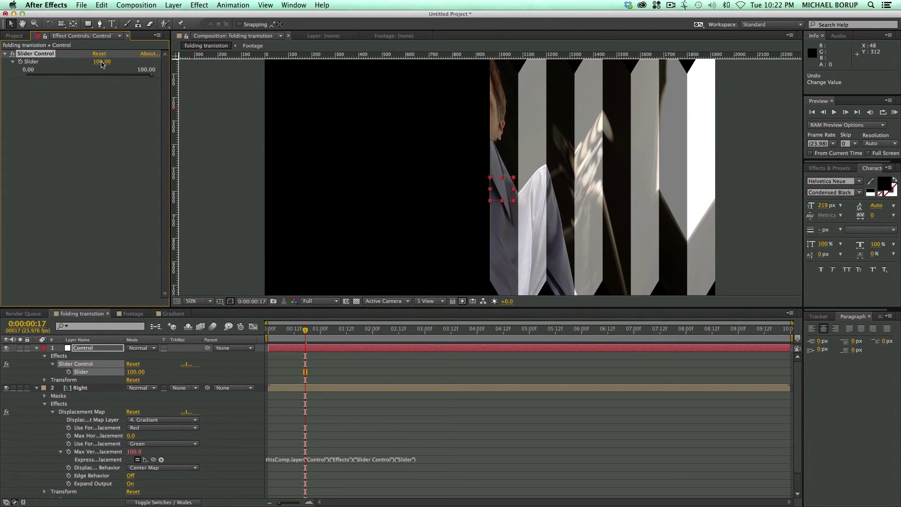
pyautogui.moveTo(153, 78); pyautogui.dragTo(13, 79)
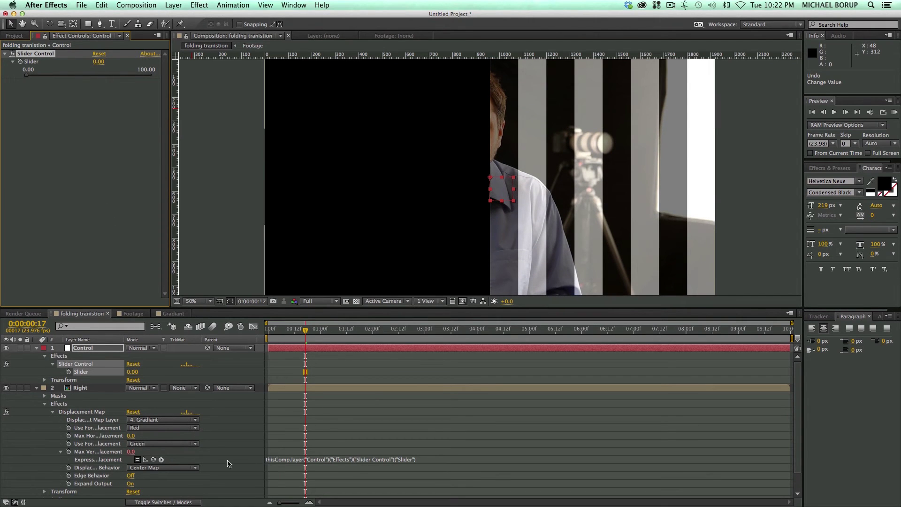
# Step: Prefix the displacement expression with 100- and retest the Slider from 0 to 100
pyautogui.click(434, 462)
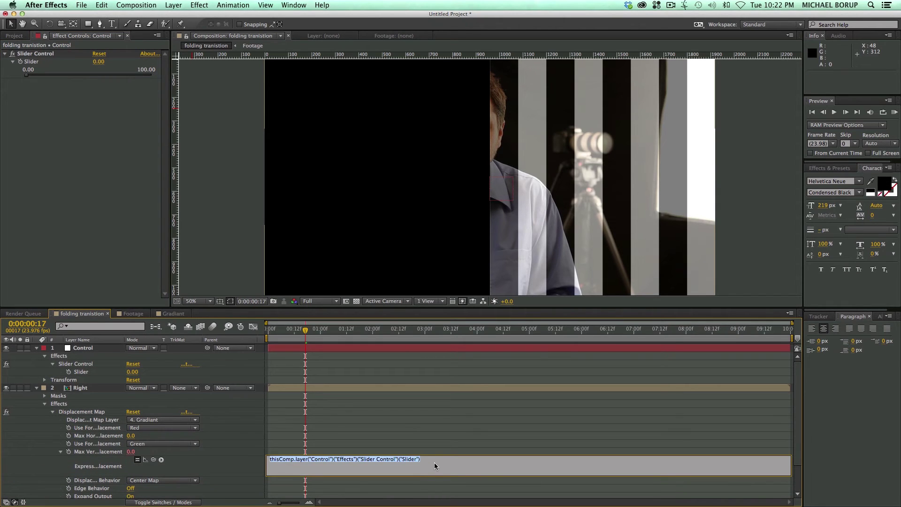
pyautogui.click(434, 462)
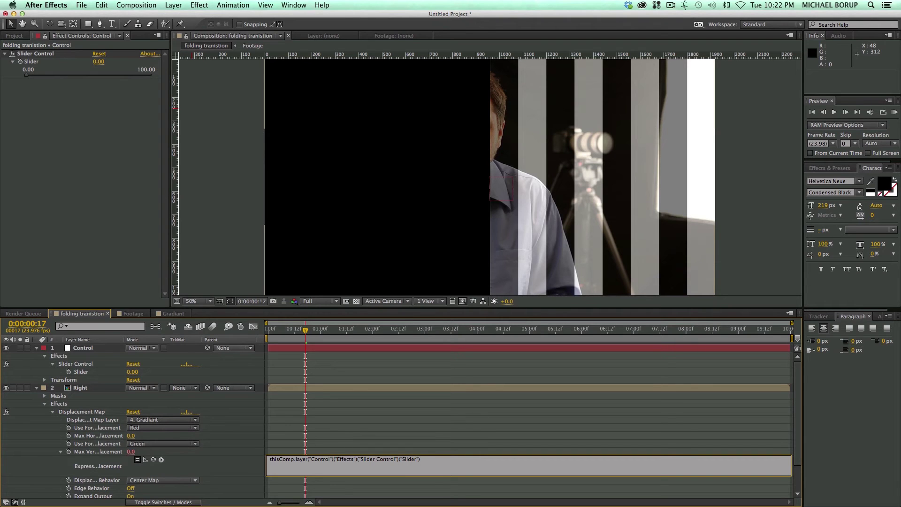
pyautogui.write('100-')
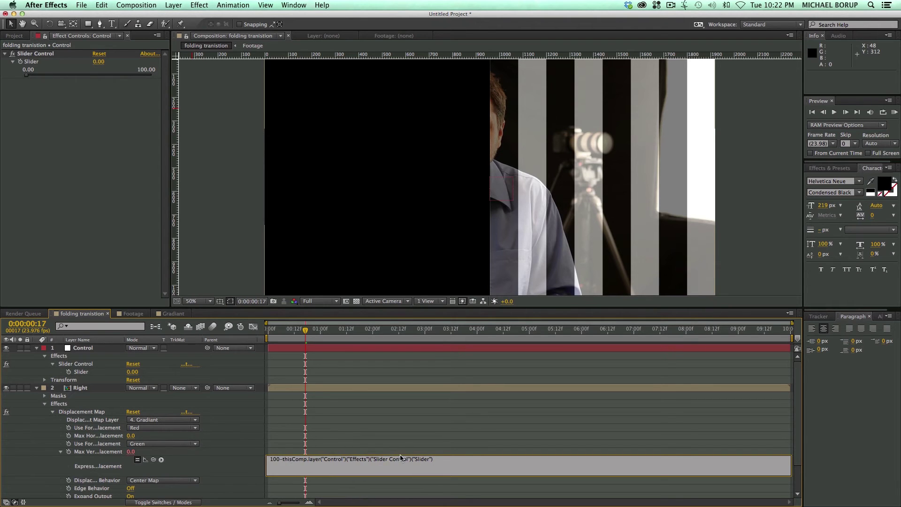
pyautogui.click(401, 439)
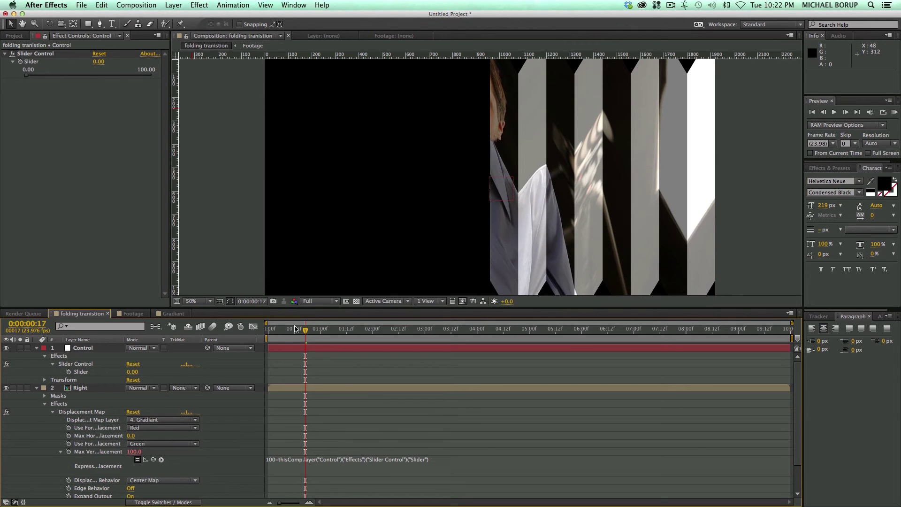
pyautogui.moveTo(25, 74)
pyautogui.mouseDown()
pyautogui.moveTo(201, 84)
pyautogui.moveTo(39, 66)
pyautogui.mouseUp()
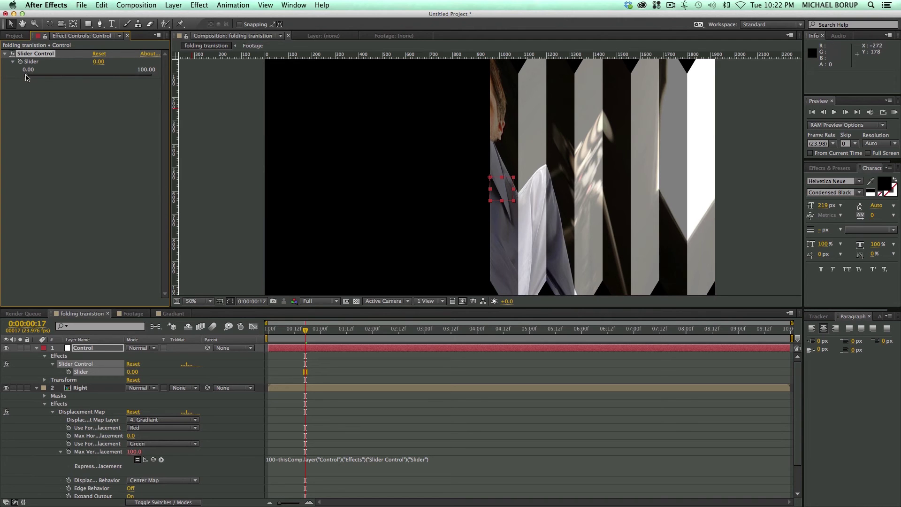
pyautogui.moveTo(26, 75); pyautogui.dragTo(155, 79)
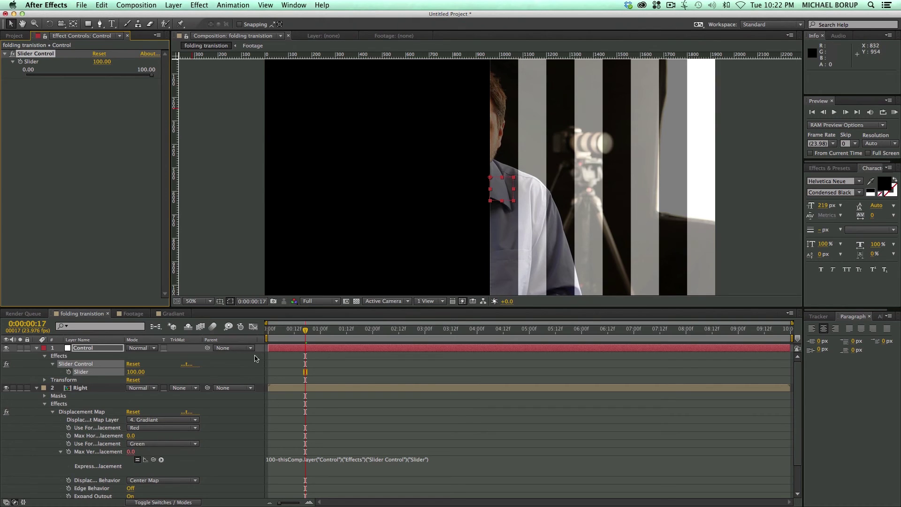
pyautogui.click(45, 404)
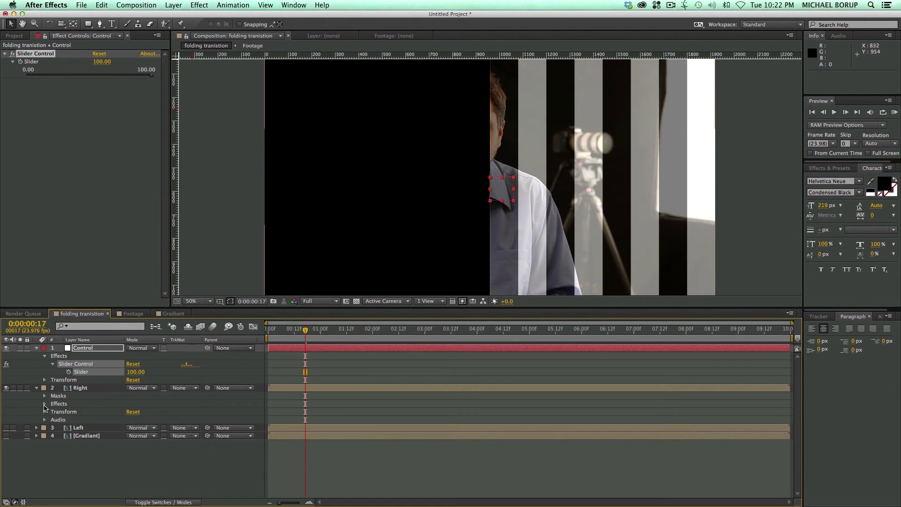
# Step: Copy Right's Displacement Map onto the Left layer and make Left visible
pyautogui.click(111, 390)
pyautogui.click(45, 54)
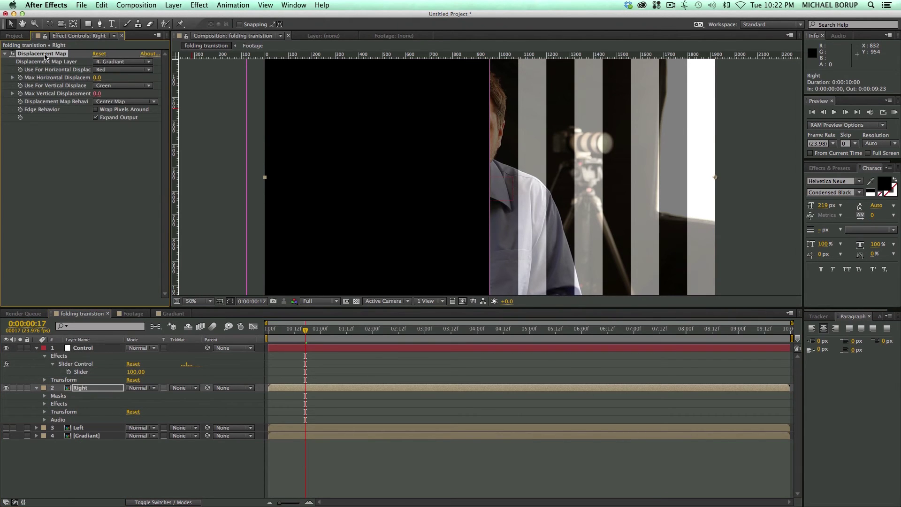
pyautogui.click(93, 429)
pyautogui.press('super+v')
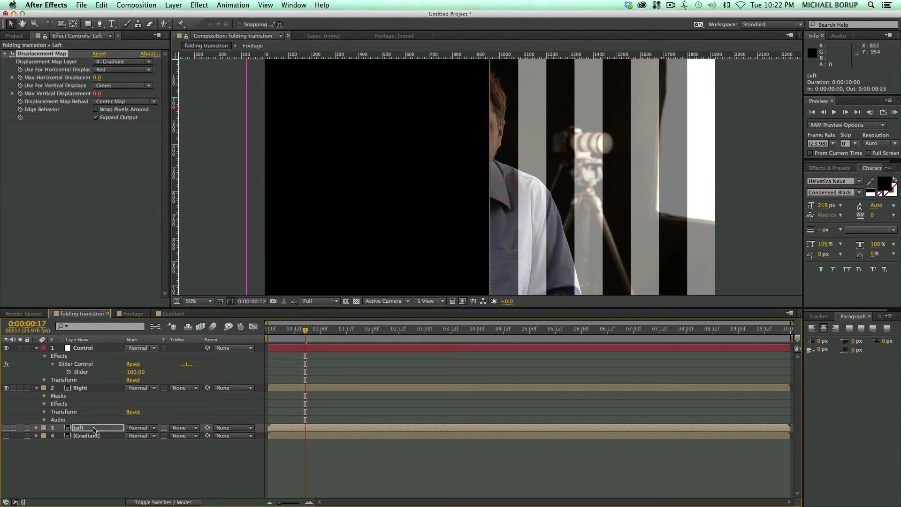
pyautogui.click(7, 428)
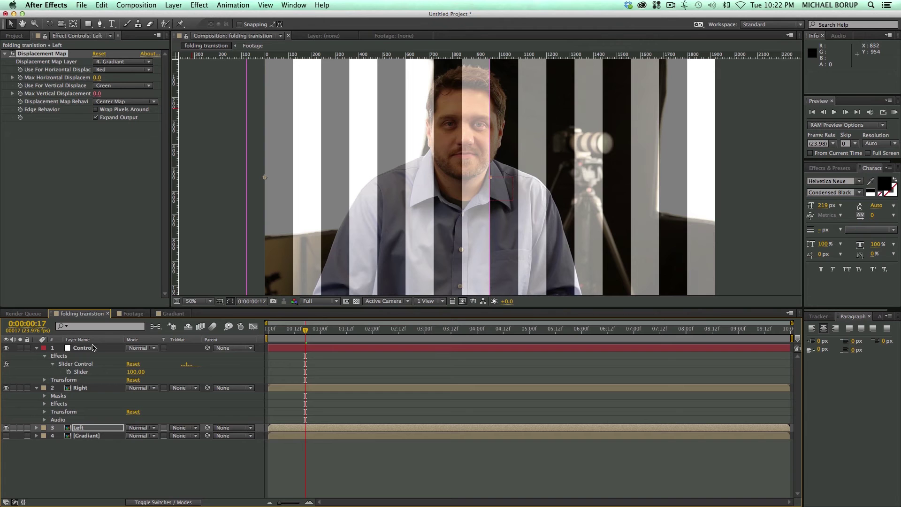
# Step: Set the Slider to 0, raise it to watch both halves unfold, and hide Control
pyautogui.click(136, 372)
pyautogui.write('0')
pyautogui.press('Return')
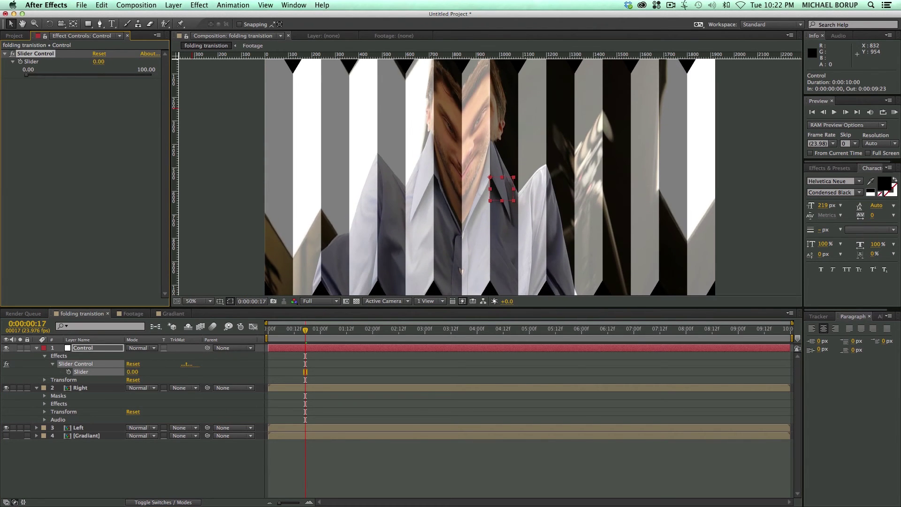
pyautogui.moveTo(26, 75); pyautogui.dragTo(160, 72)
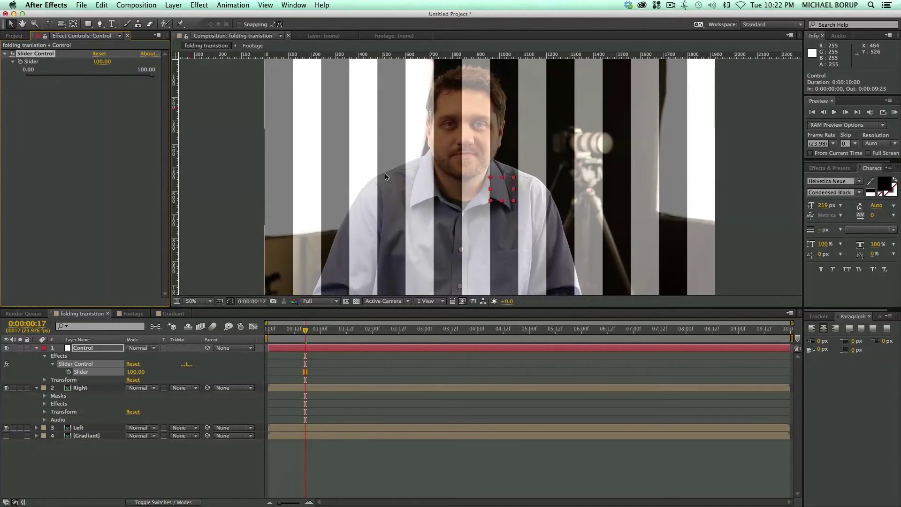
pyautogui.click(6, 348)
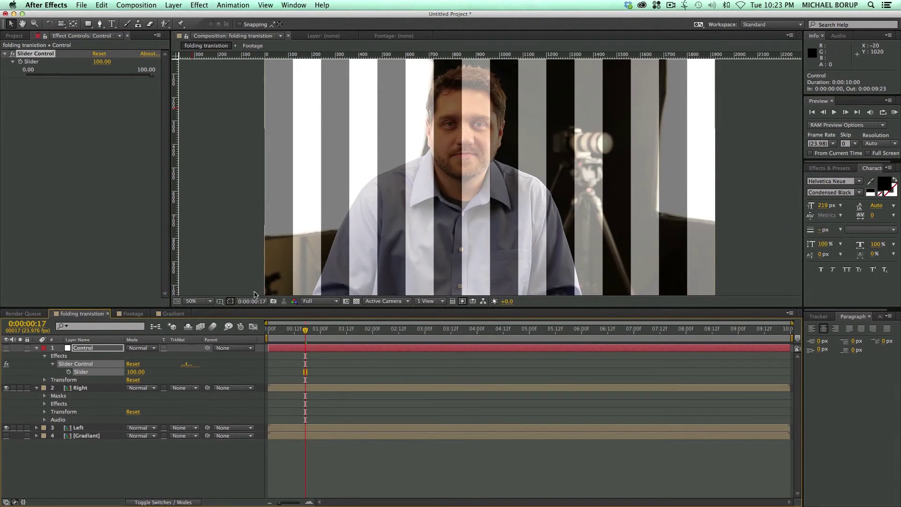
# Step: Give Right's Scale the expression [temp, 100] with temp linked to the Control Slider
pyautogui.click(37, 388)
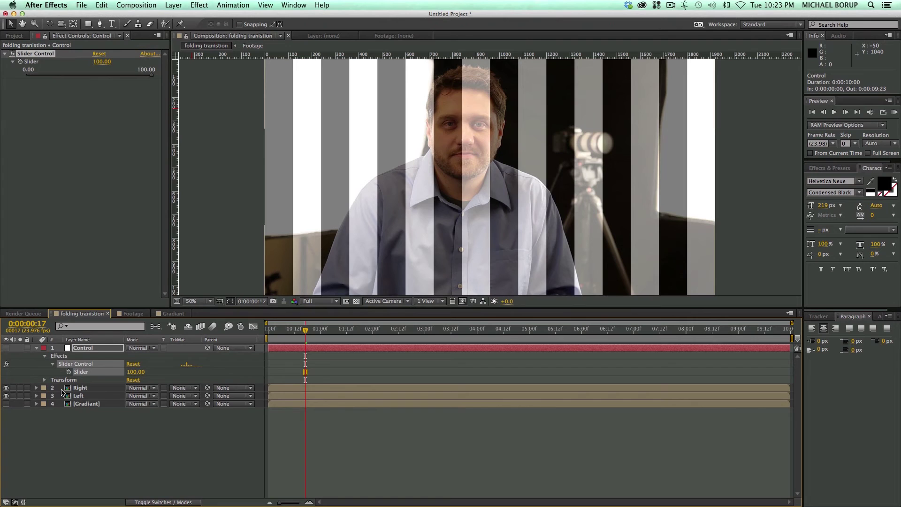
pyautogui.click(88, 389)
pyautogui.press('s')
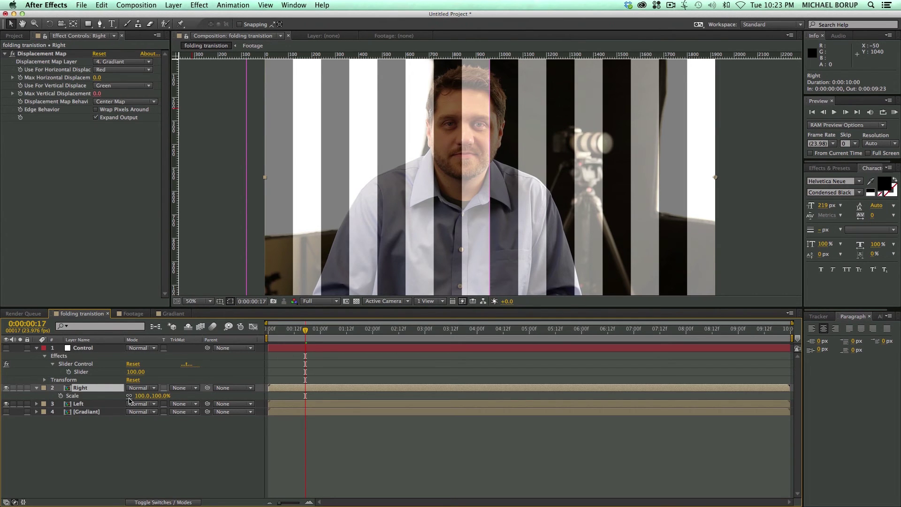
pyautogui.keyDown('alt'); pyautogui.click(60, 396); pyautogui.keyUp('alt')
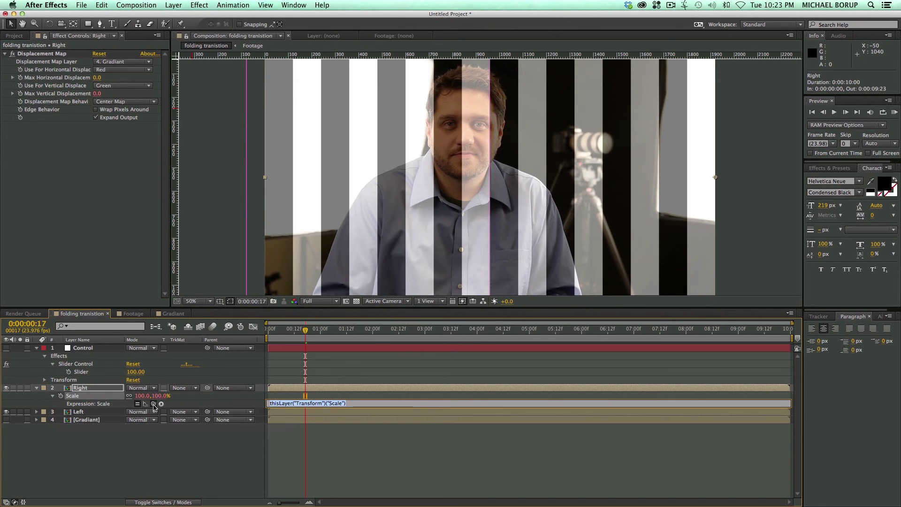
pyautogui.moveTo(154, 407); pyautogui.dragTo(80, 371)
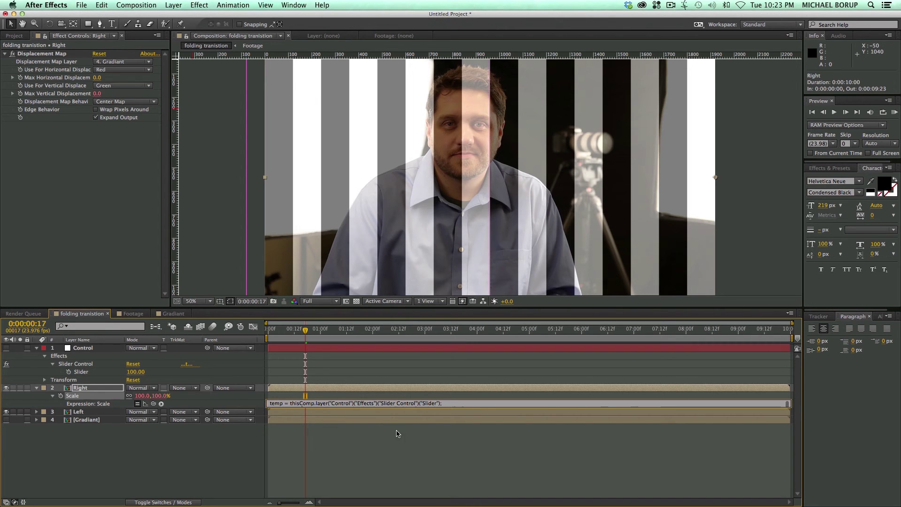
pyautogui.press('Return')
pyautogui.write('[temp, temp]')
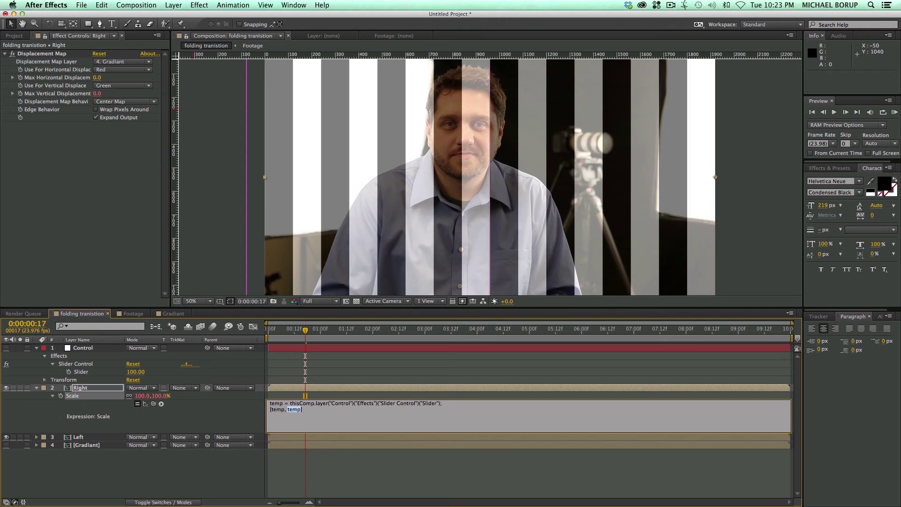
pyautogui.write('100]')
pyautogui.click(340, 378)
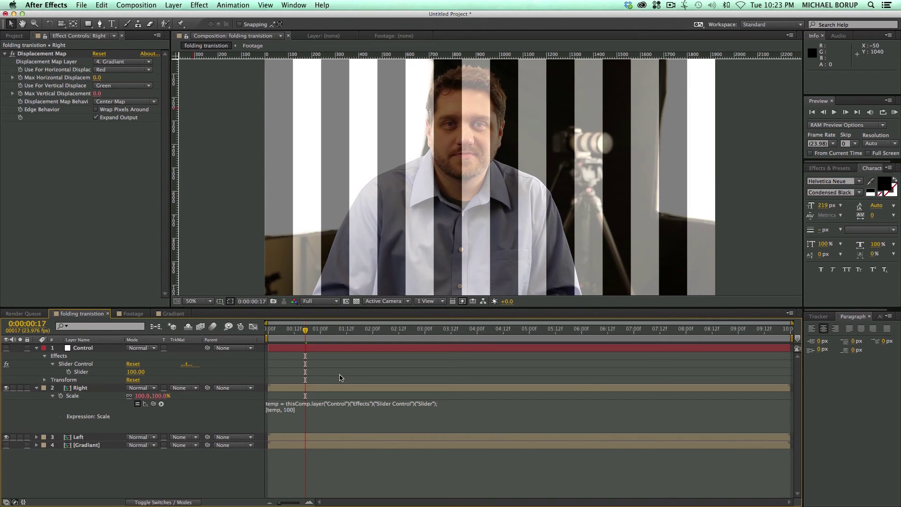
pyautogui.moveTo(305, 331); pyautogui.dragTo(268, 331)
pyautogui.click(308, 415)
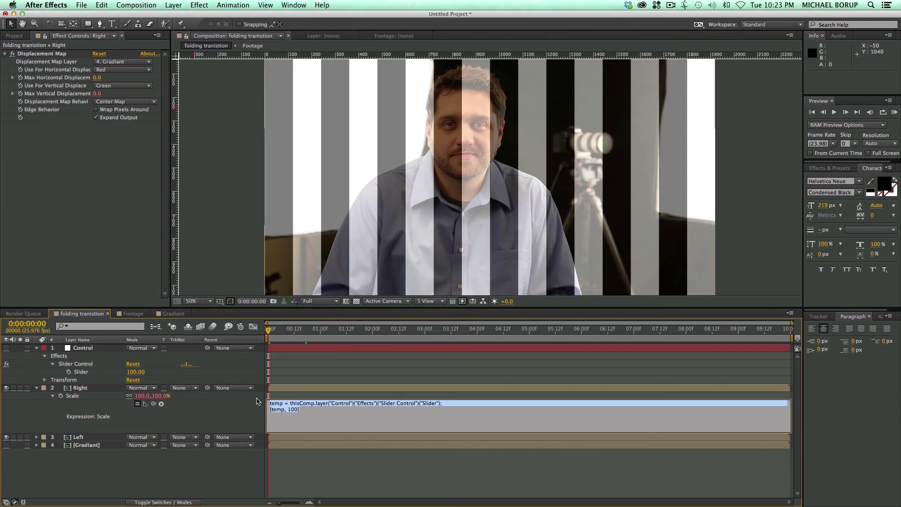
# Step: Paste the same slider-driven Scale expression into the Left layer's Scale
pyautogui.click(37, 436)
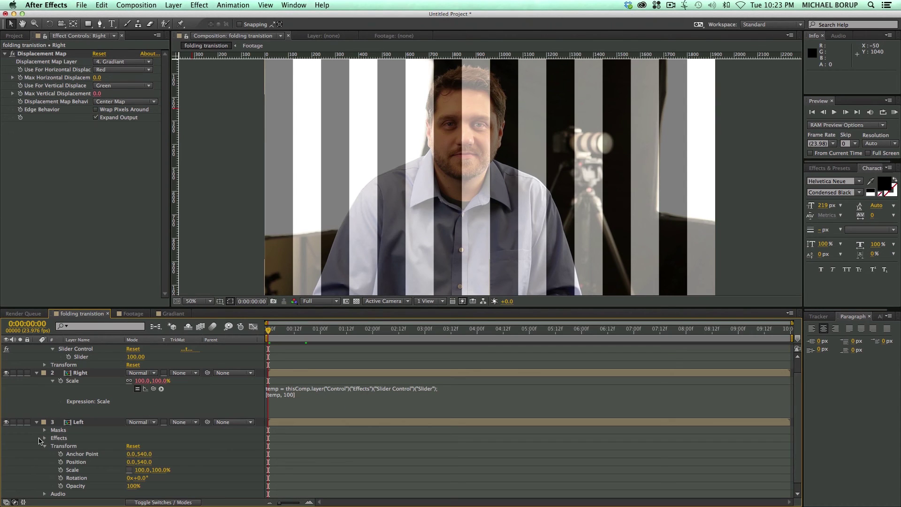
pyautogui.click(44, 446)
pyautogui.click(81, 438)
pyautogui.press('s')
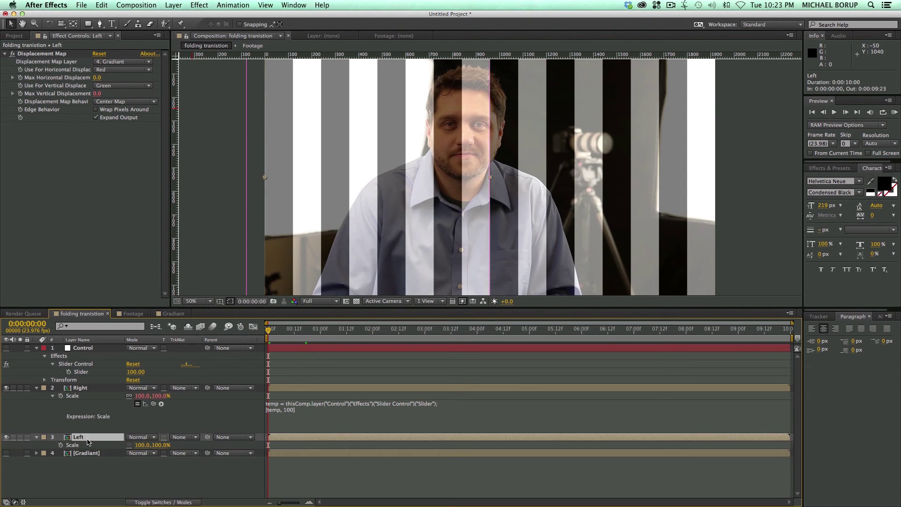
pyautogui.keyDown('alt'); pyautogui.click(61, 445); pyautogui.keyUp('alt')
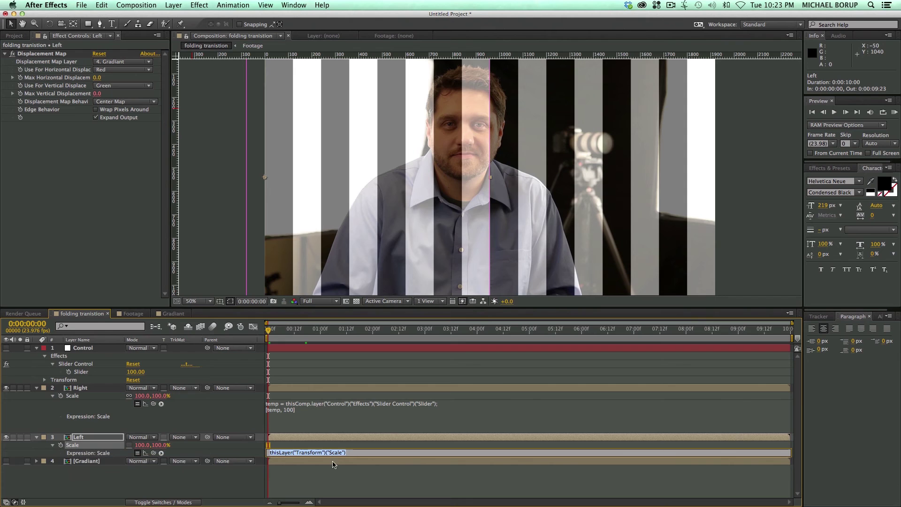
pyautogui.press('super+v')
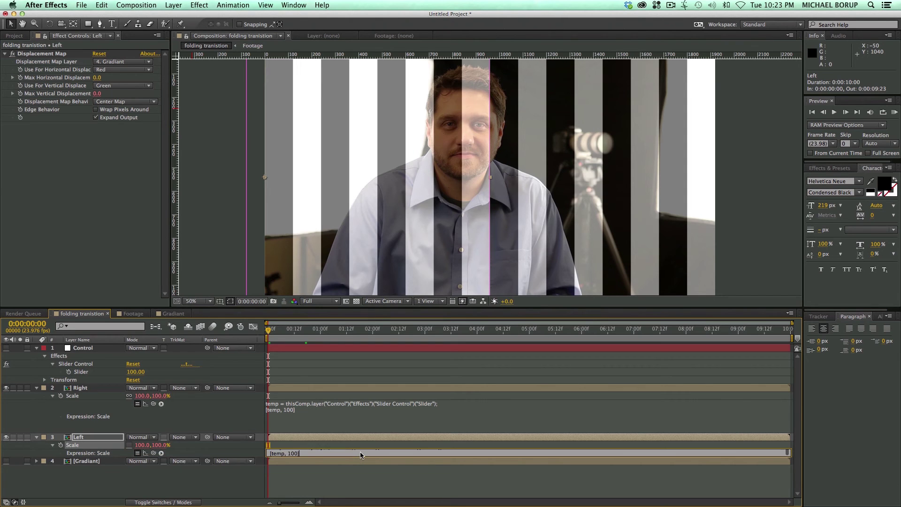
pyautogui.click(370, 378)
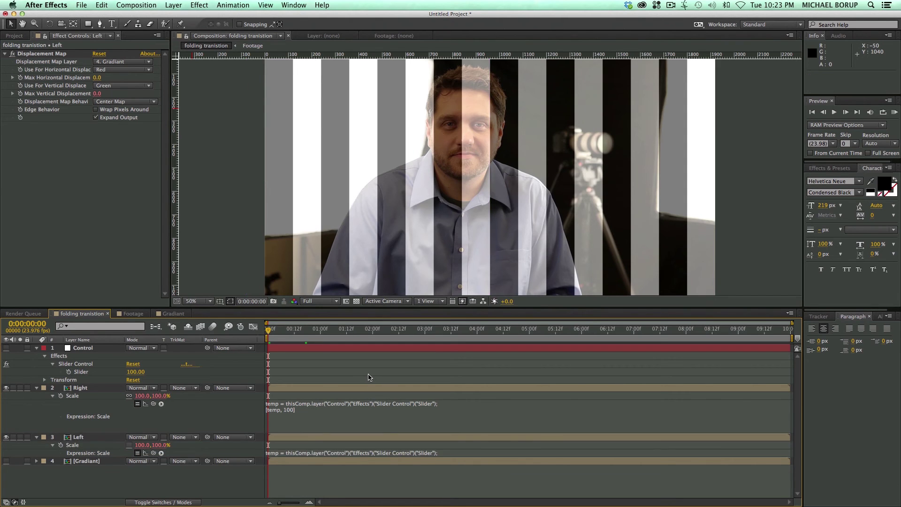
# Step: Scrub the Slider to test the fold, undo back to 100, and open the Footage composition
pyautogui.moveTo(136, 373); pyautogui.dragTo(115, 378)
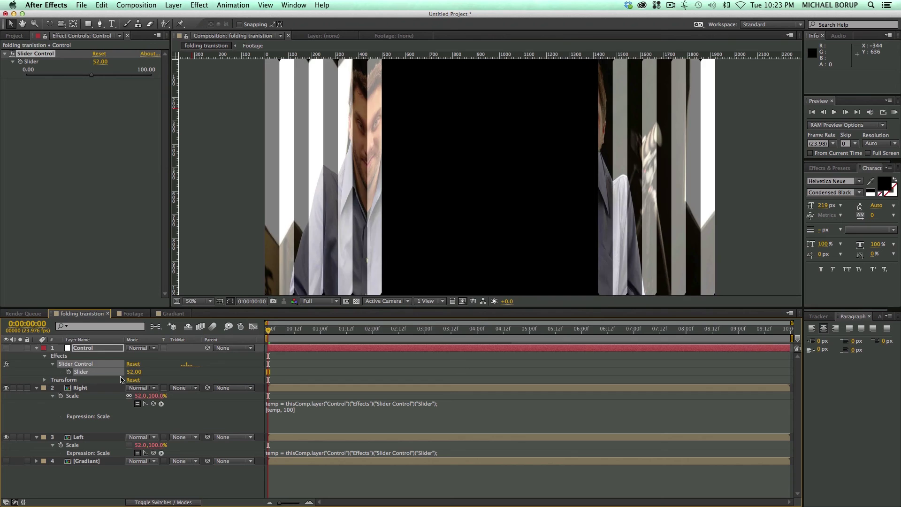
pyautogui.press('super+z')
pyautogui.moveTo(155, 74)
pyautogui.mouseDown()
pyautogui.moveTo(100, 77)
pyautogui.moveTo(159, 80)
pyautogui.moveTo(38, 84)
pyautogui.moveTo(162, 86)
pyautogui.mouseUp()
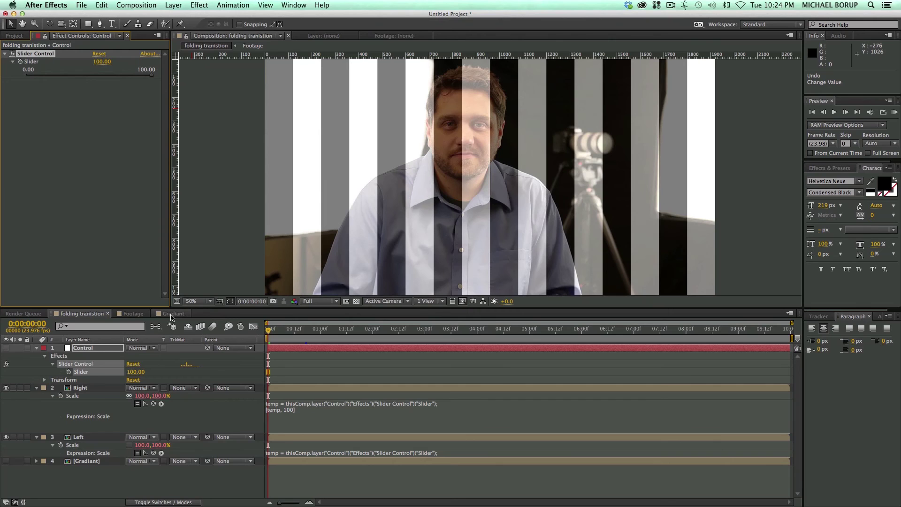
pyautogui.click(134, 314)
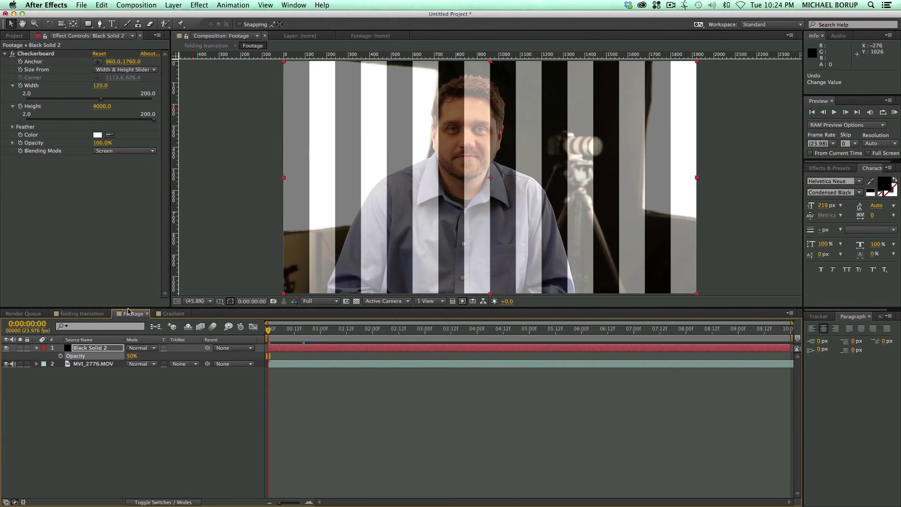
# Step: Place the Footage timeline under the viewer and collapse the Right layer's Scale properties
pyautogui.moveTo(117, 313); pyautogui.dragTo(241, 295)
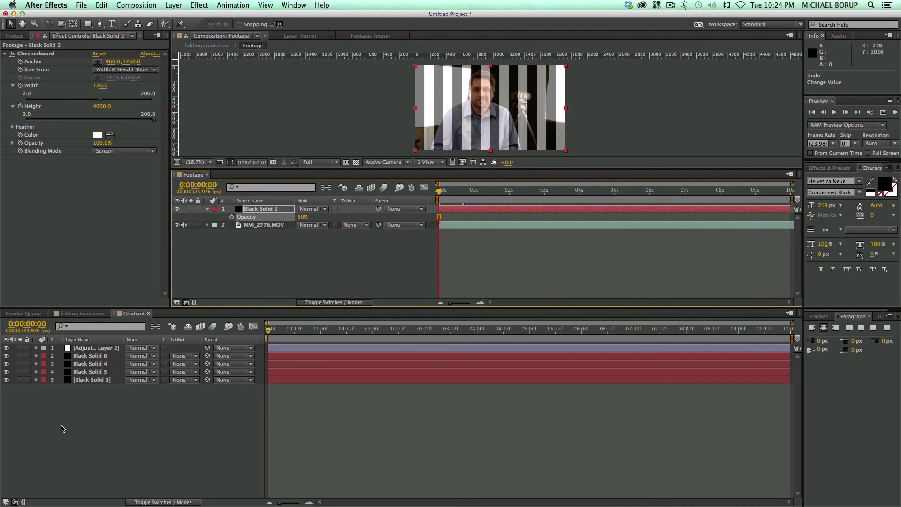
pyautogui.click(81, 314)
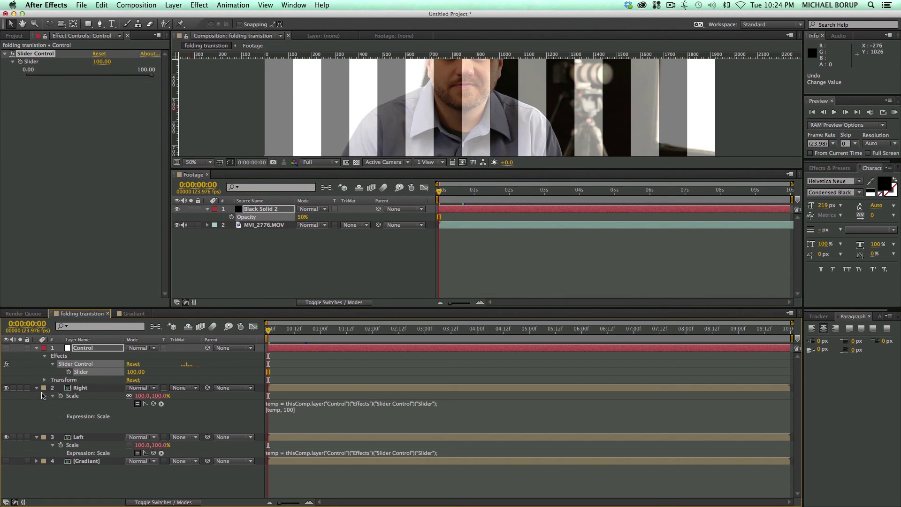
pyautogui.click(37, 387)
# Step: Drive Black Solid 2's opacity with the expression (100-Slider)*.75 linked to the Control slider
pyautogui.click(301, 250)
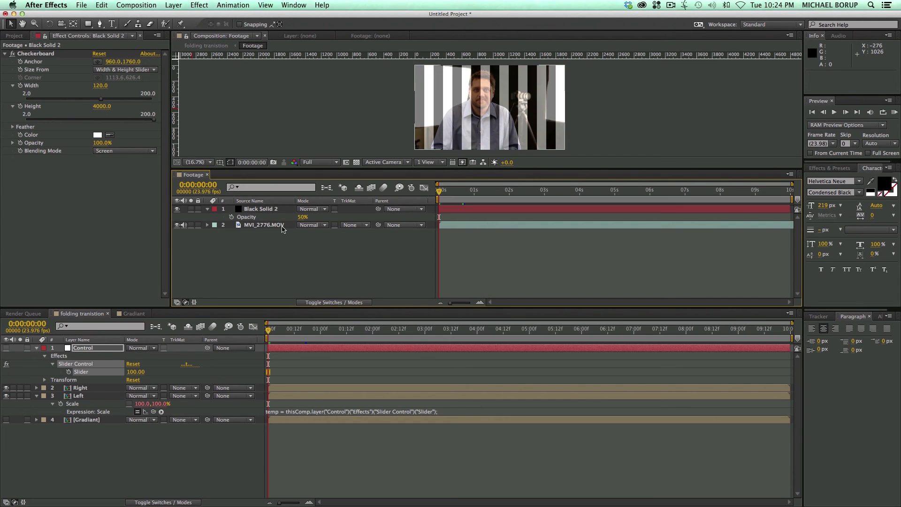
pyautogui.click(273, 210)
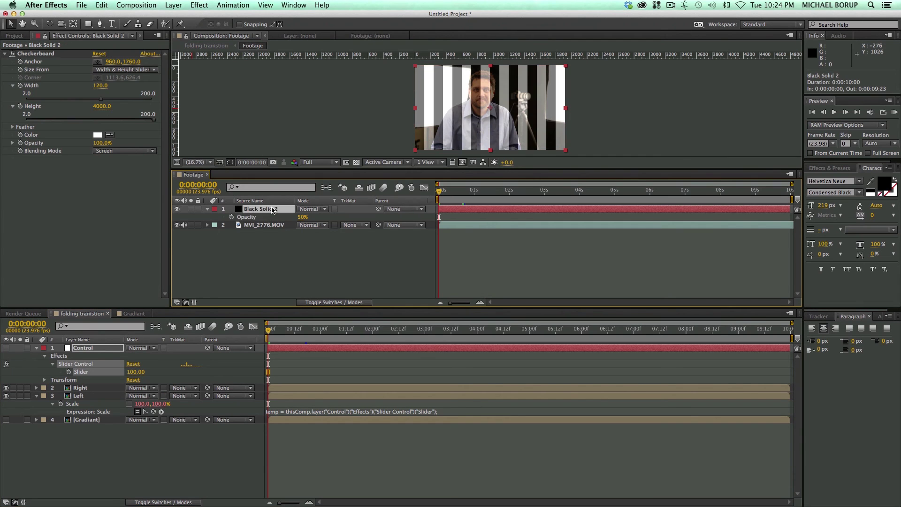
pyautogui.keyDown('alt'); pyautogui.click(231, 217); pyautogui.keyUp('alt')
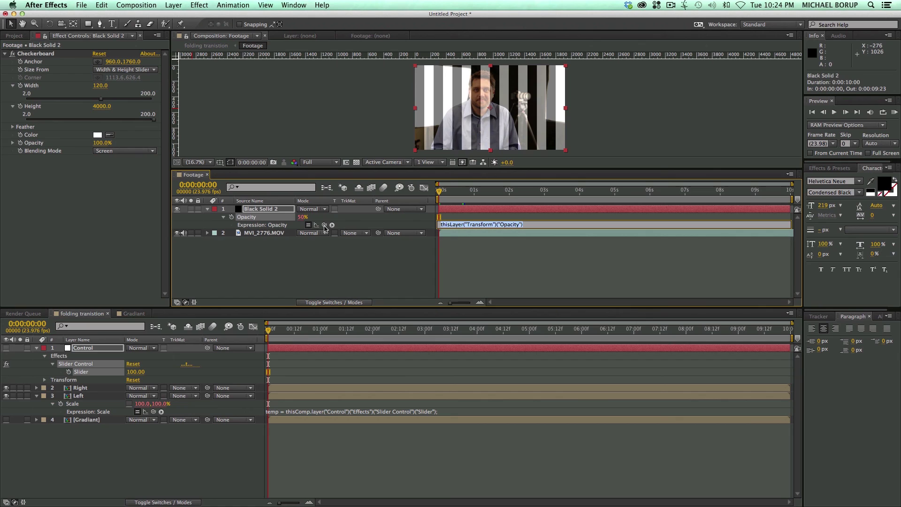
pyautogui.write('100-')
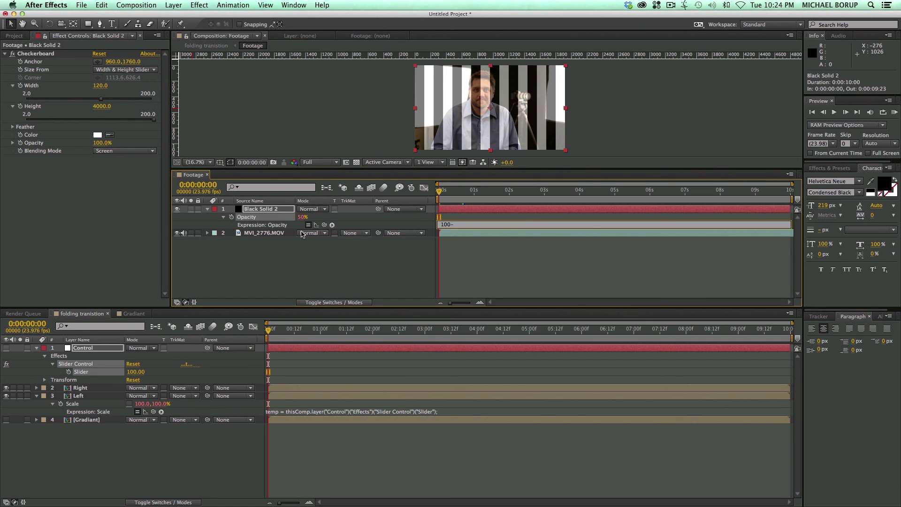
pyautogui.moveTo(325, 226); pyautogui.dragTo(81, 371)
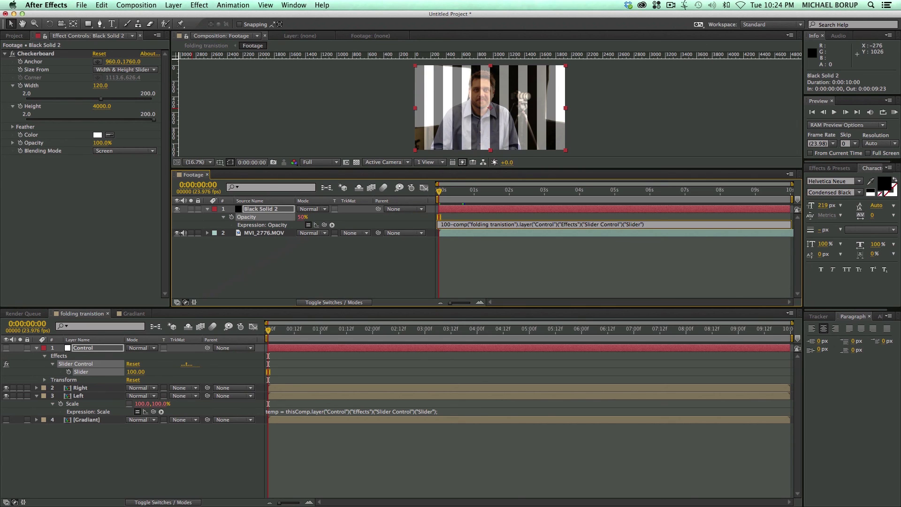
pyautogui.write('(')
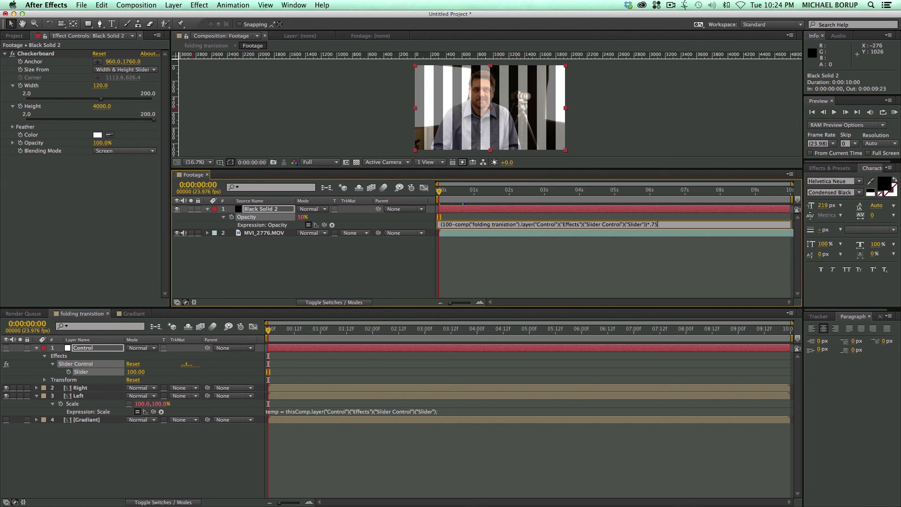
pyautogui.click(597, 255)
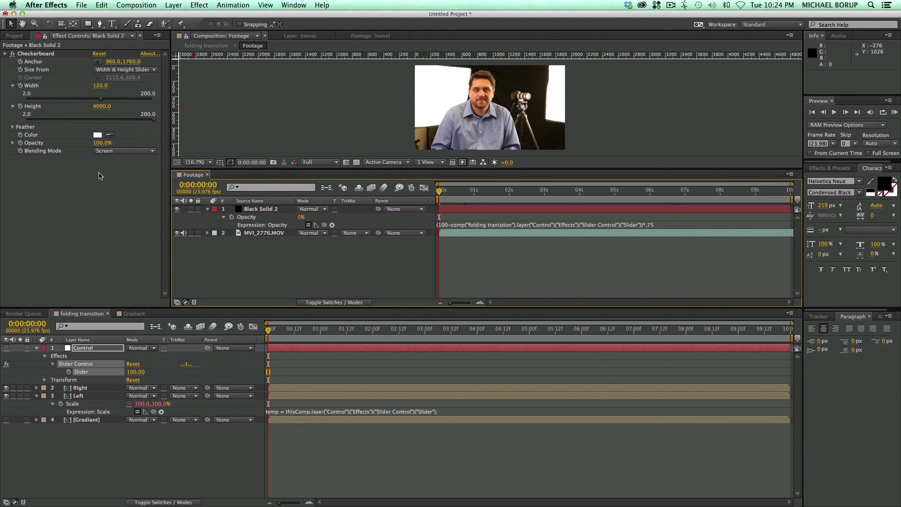
pyautogui.click(111, 350)
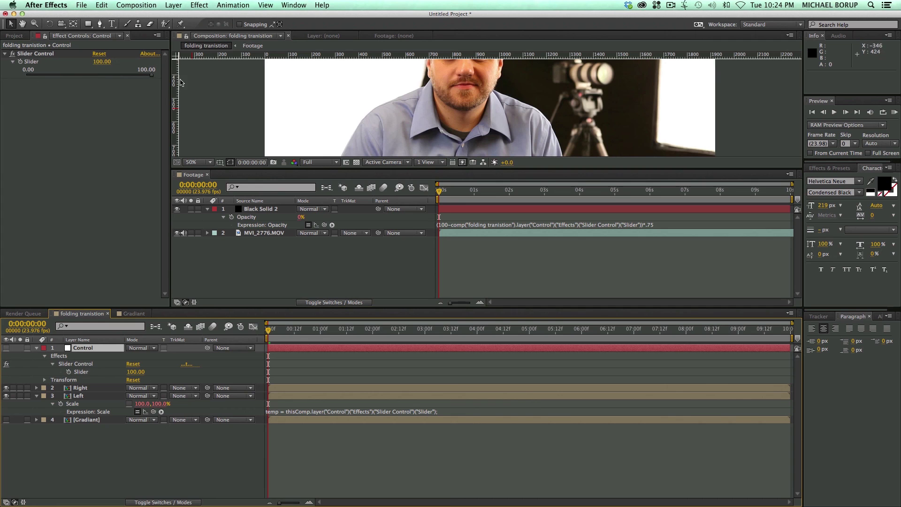
# Step: Dock the Footage timeline back into the lower panel group beside folding transition
pyautogui.click(150, 79)
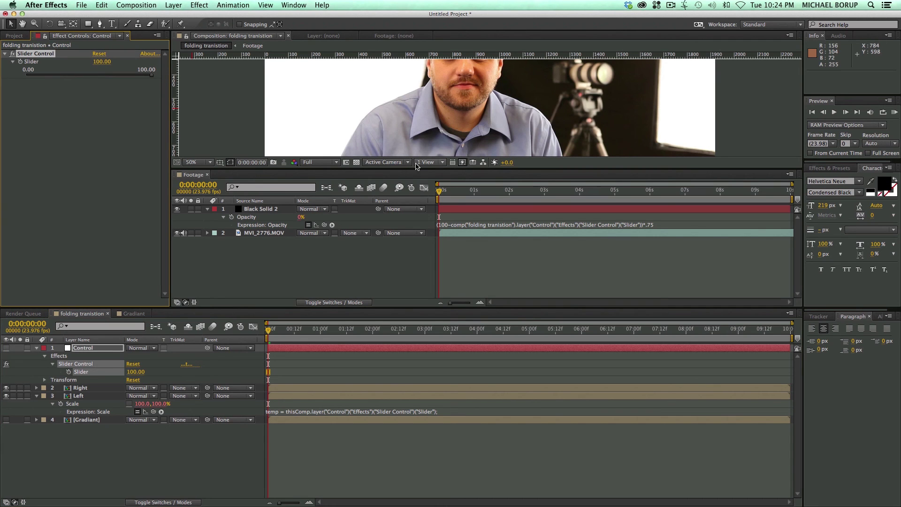
pyautogui.click(164, 320)
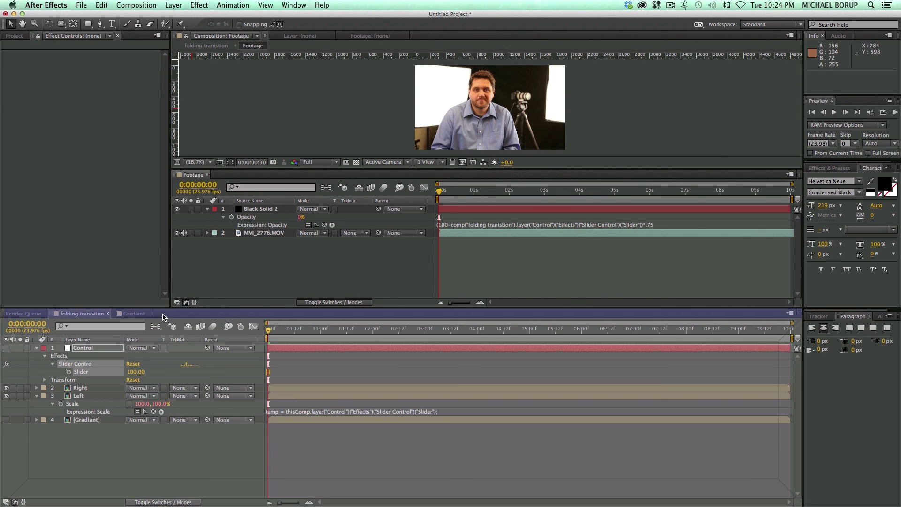
pyautogui.moveTo(165, 317); pyautogui.dragTo(164, 318)
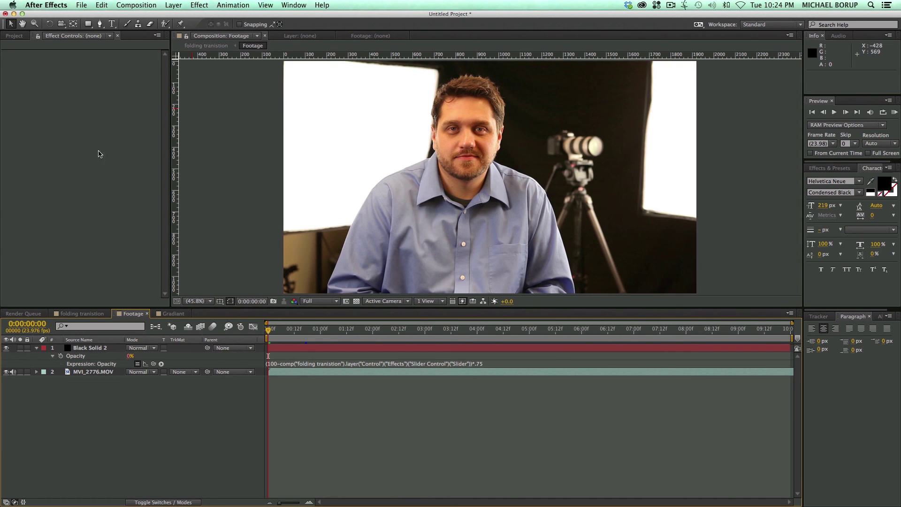
pyautogui.click(82, 313)
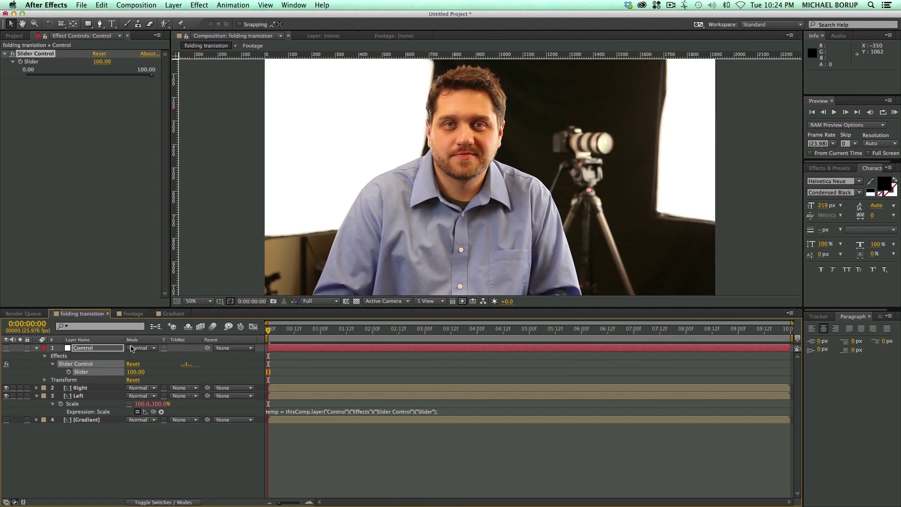
# Step: Scrub the Control slider down to fold the shot, then back up to 100
pyautogui.moveTo(150, 75); pyautogui.dragTo(54, 80)
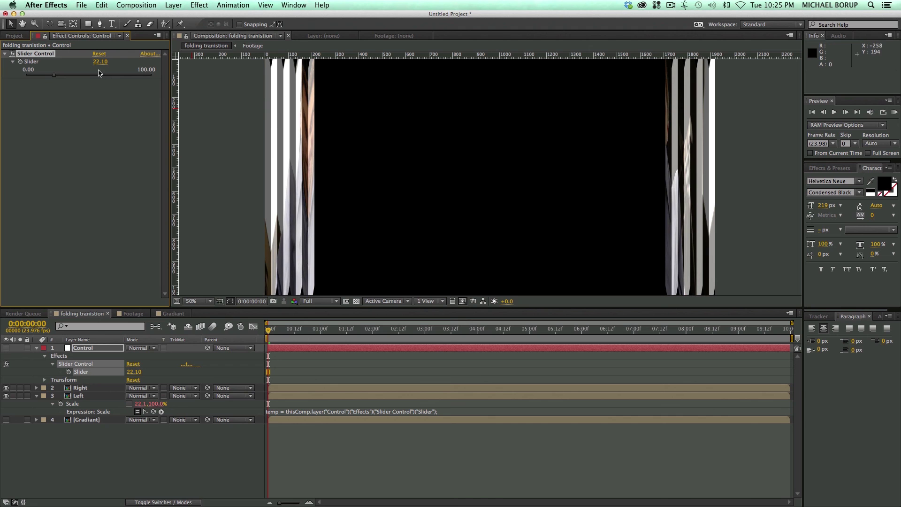
pyautogui.moveTo(55, 79); pyautogui.dragTo(155, 84)
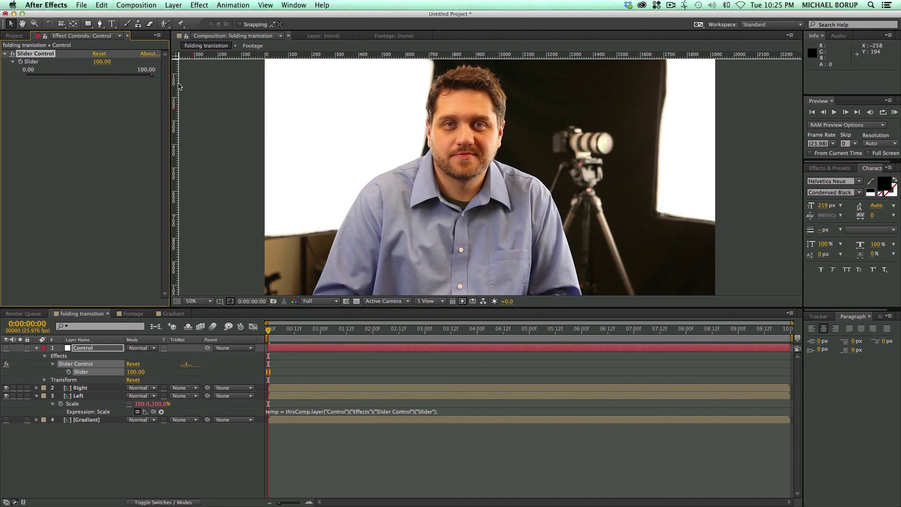
pyautogui.click(37, 396)
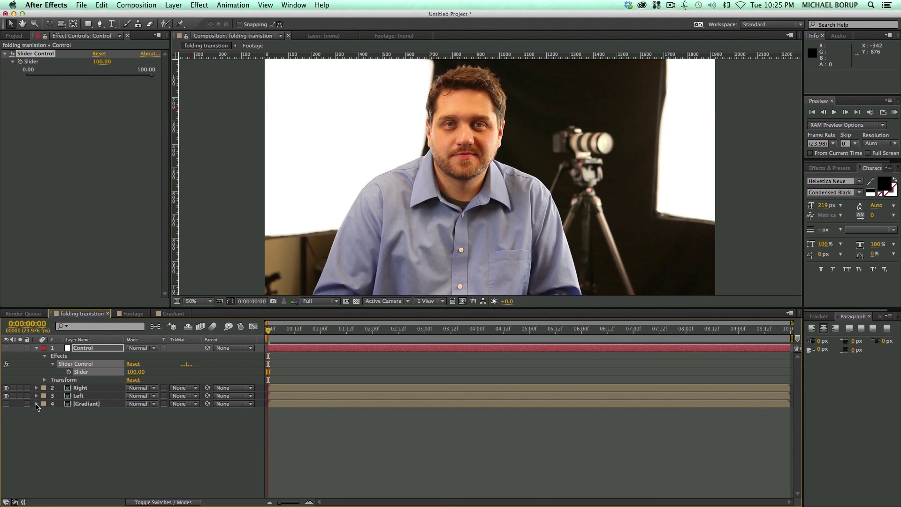
# Step: Collapse the Gradiant layer, then sweep the Slider down and back up to 100.00
pyautogui.click(36, 404)
pyautogui.click(36, 403)
pyautogui.moveTo(145, 78)
pyautogui.mouseDown()
pyautogui.moveTo(42, 78)
pyautogui.moveTo(159, 77)
pyautogui.mouseUp()
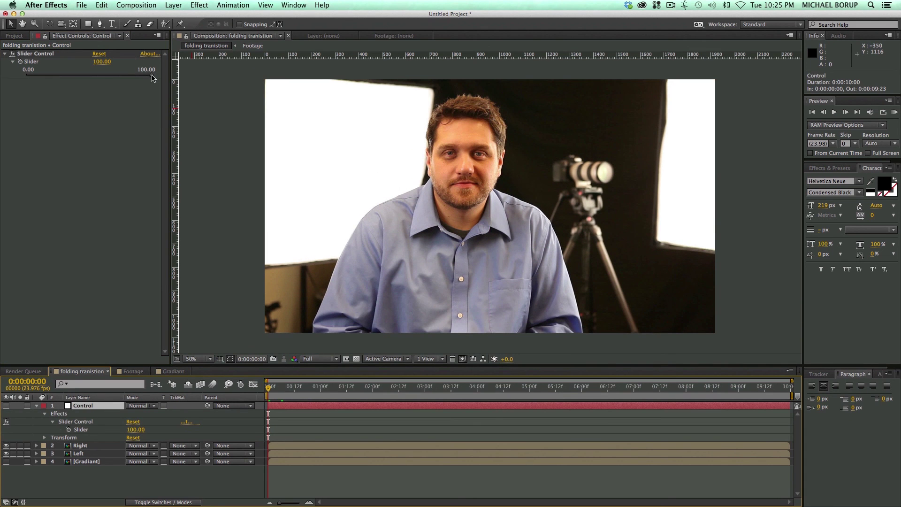
pyautogui.moveTo(151, 78); pyautogui.dragTo(57, 75)
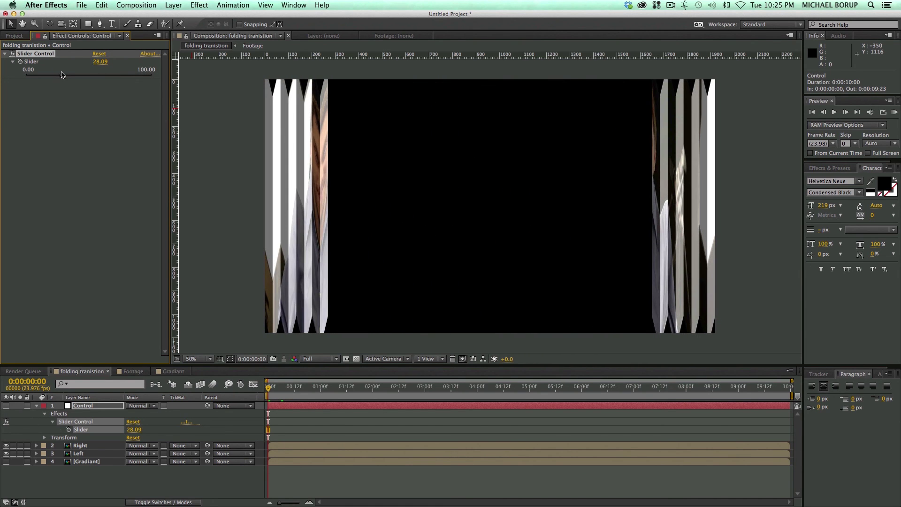
pyautogui.moveTo(63, 75)
pyautogui.mouseDown()
pyautogui.moveTo(161, 78)
pyautogui.moveTo(44, 77)
pyautogui.mouseUp()
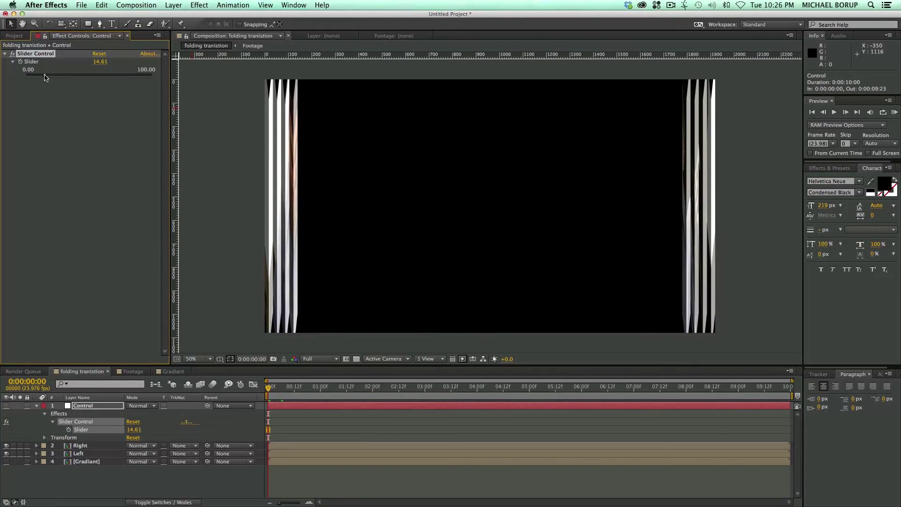
pyautogui.moveTo(44, 77); pyautogui.dragTo(156, 76)
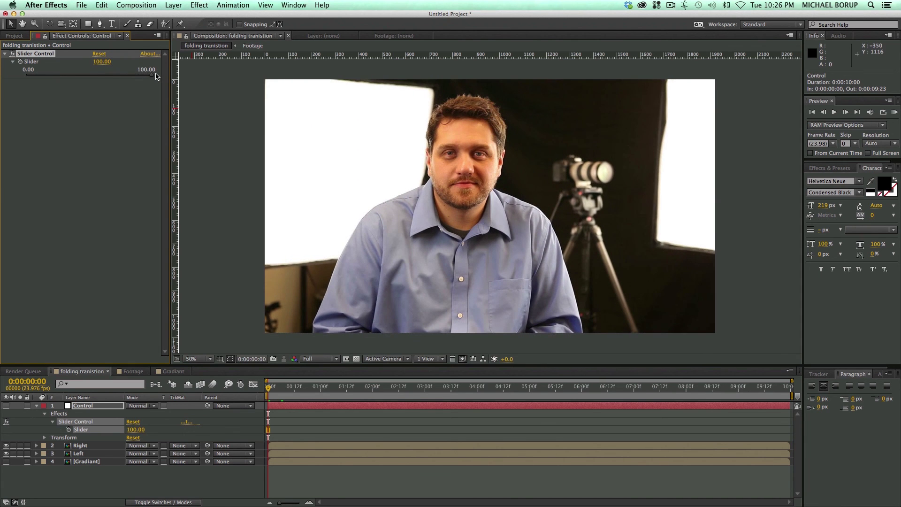